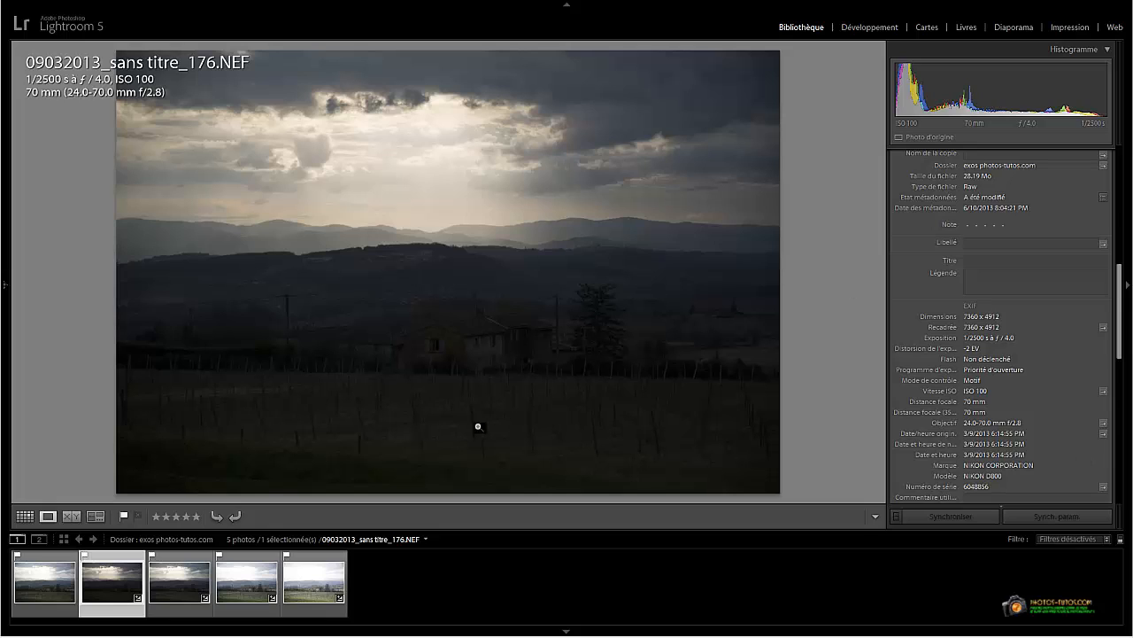
Browse the five bracketed shots from 175 to 179, comparing their brightness, histograms and exposure metadata.
{"action": "left_click", "coordinate": [63, 587]}
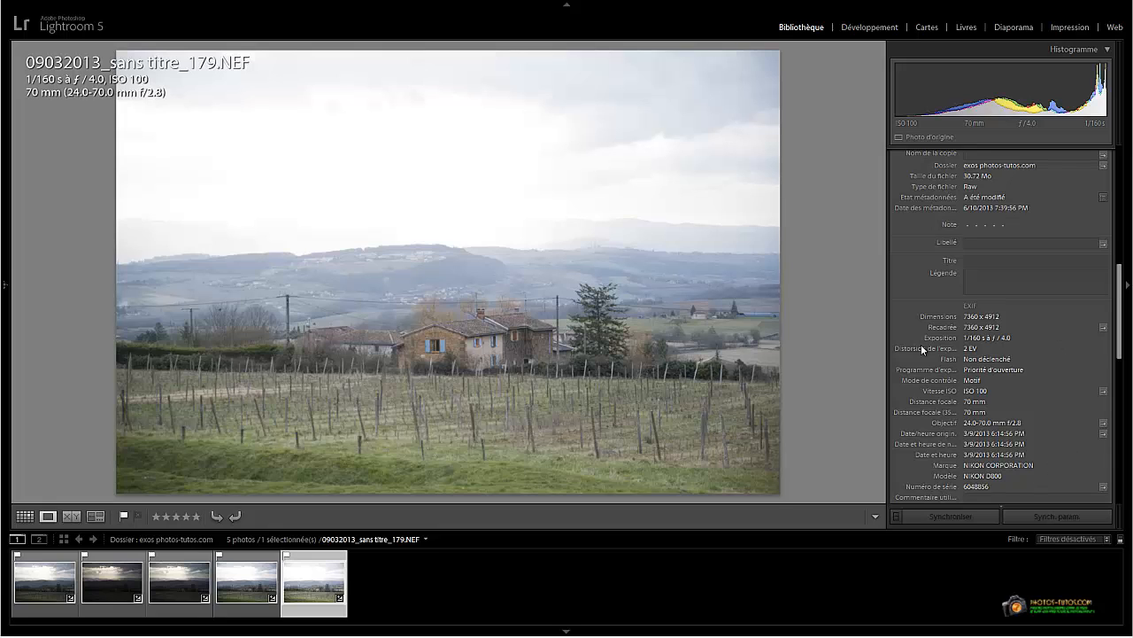
{"action": "left_click", "coordinate": [46, 587]}
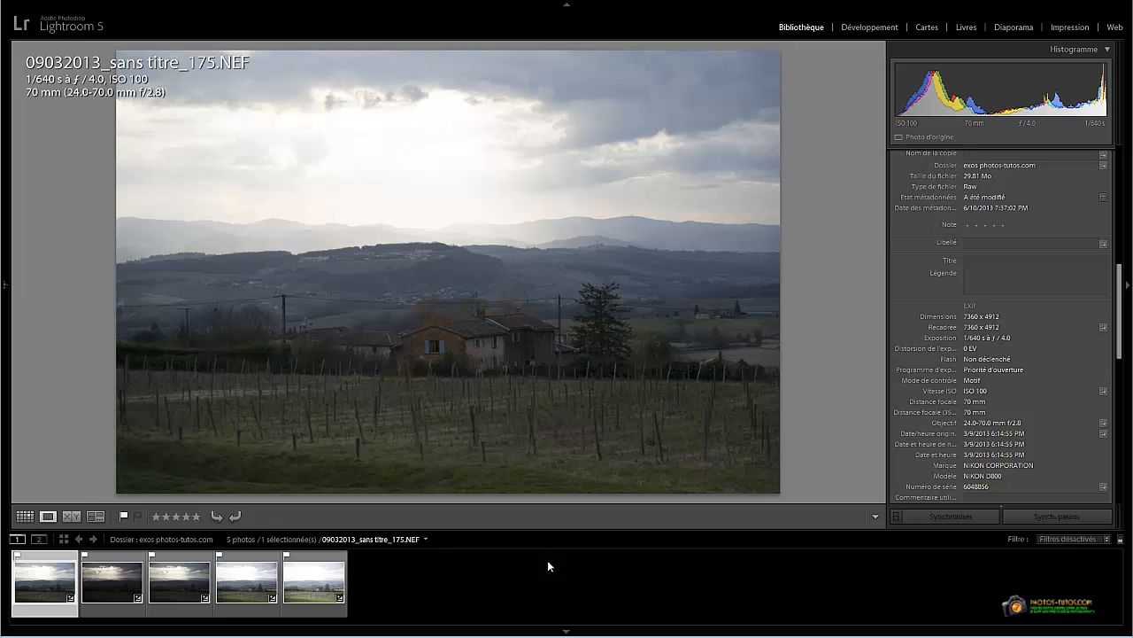
{"action": "key", "text": "Right"}
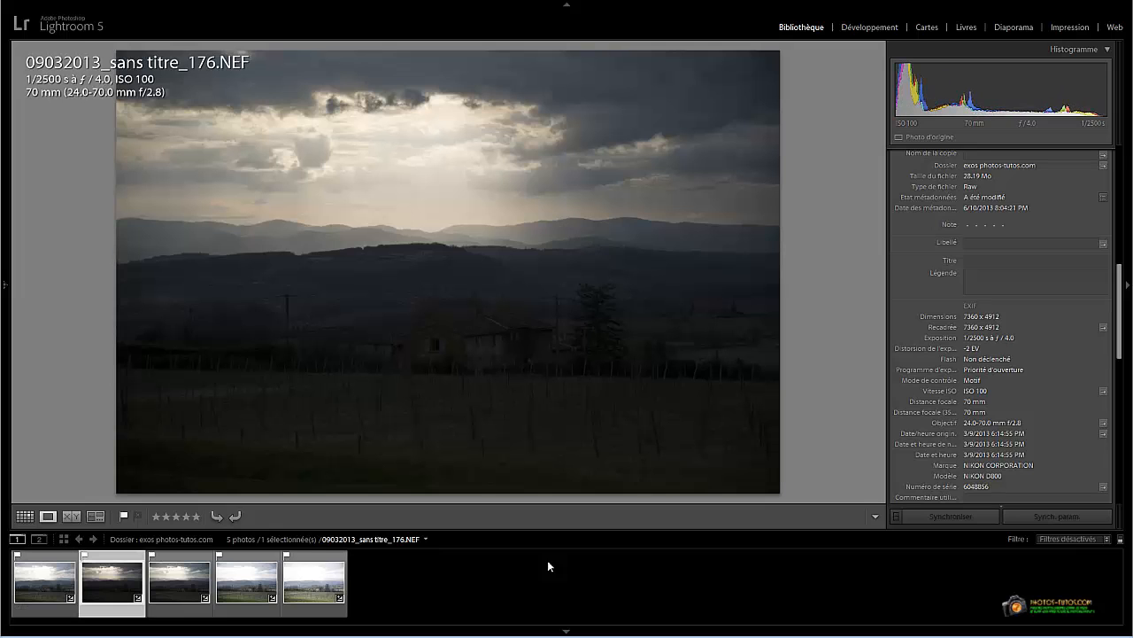
{"action": "key", "text": "Right"}
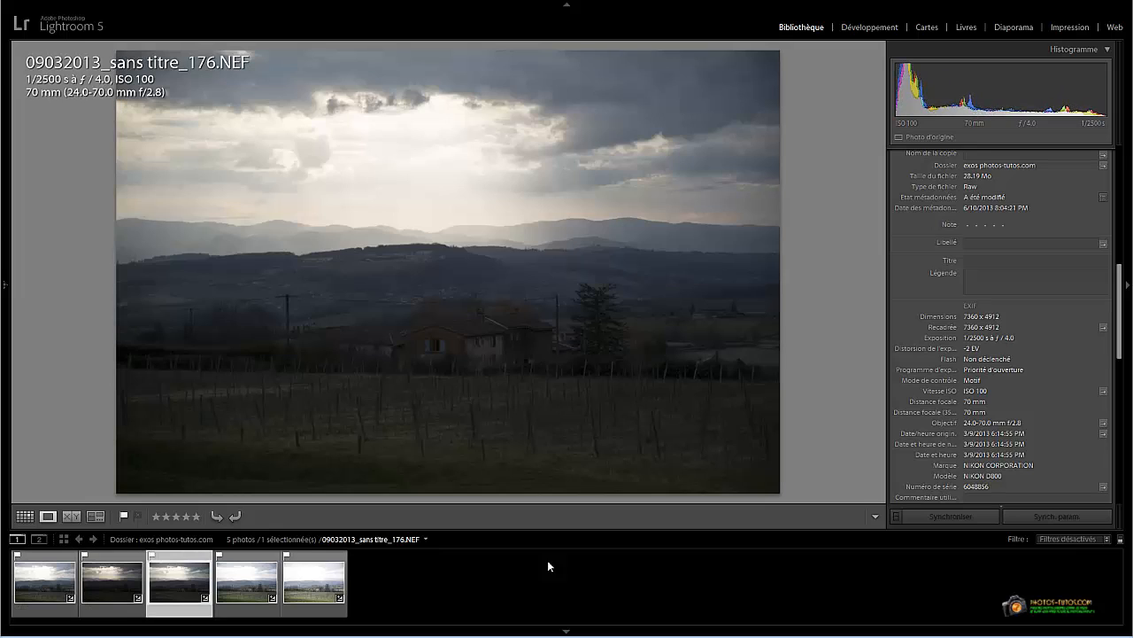
{"action": "key", "text": "Right"}
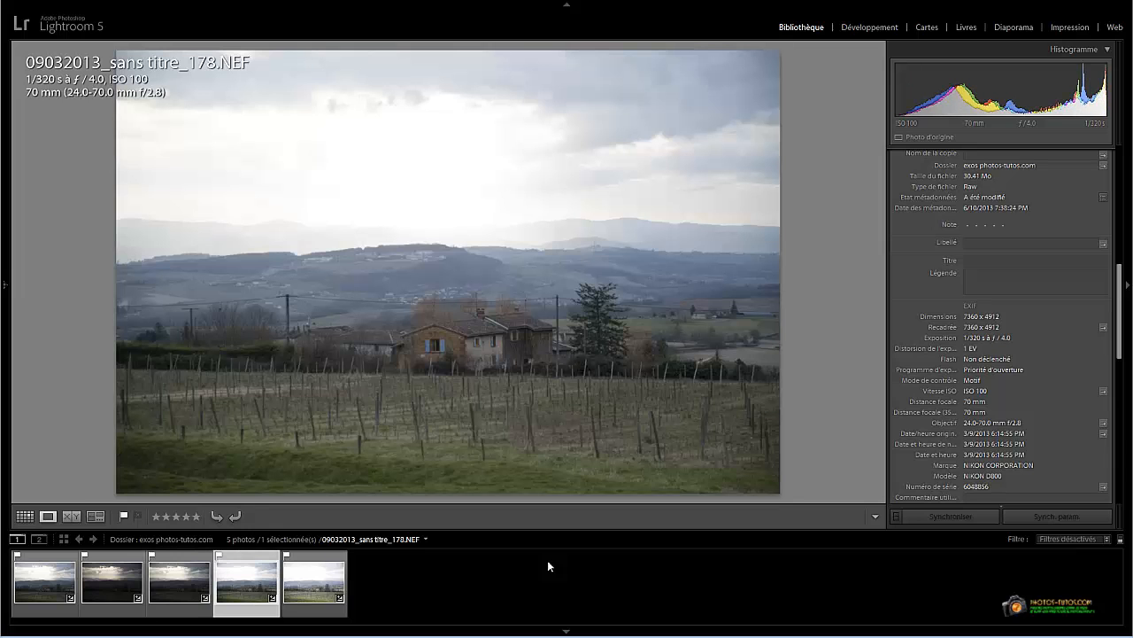
{"action": "key", "text": "Right"}
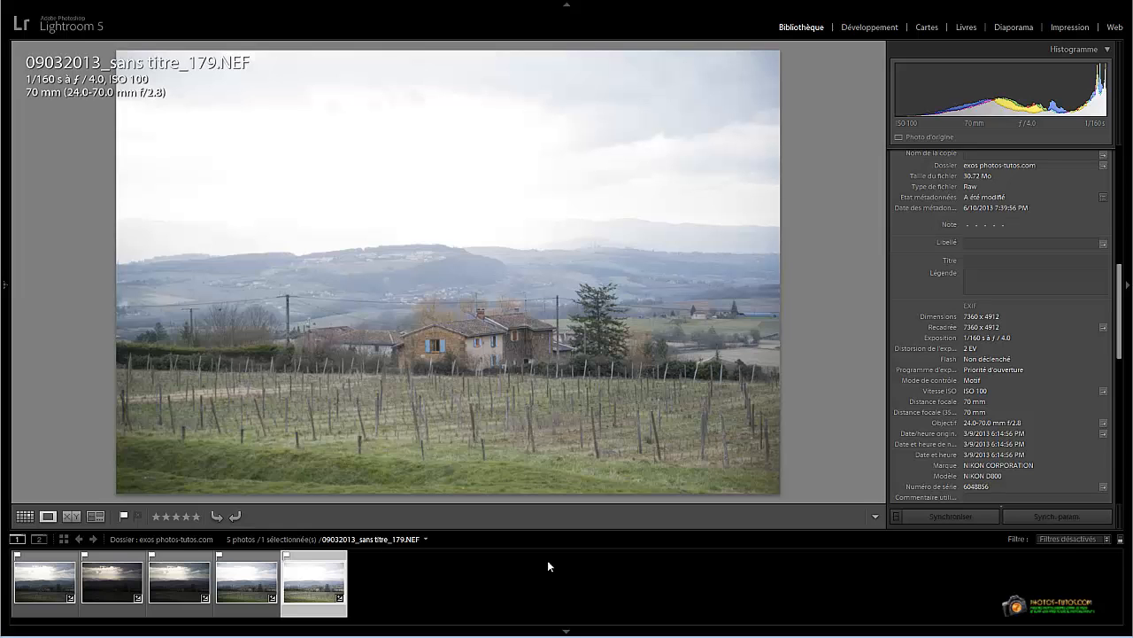
{"action": "key", "text": "Left"}
{"action": "key", "text": "Left"}
{"action": "key", "text": "Left"}
{"action": "key", "text": "Left"}
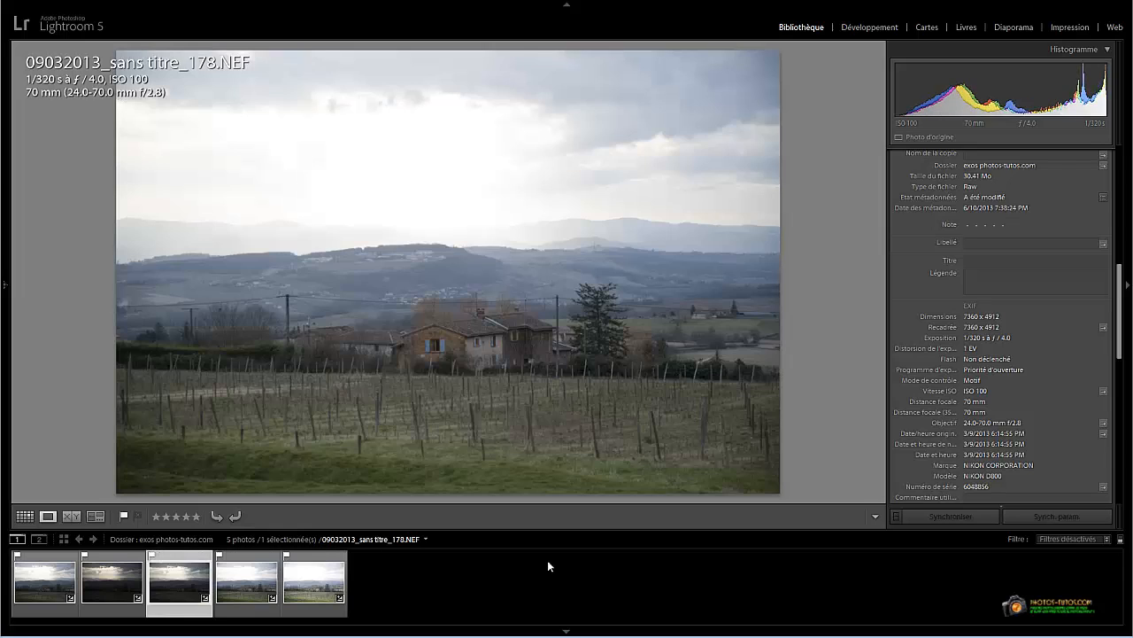
{"action": "key", "text": "Right"}
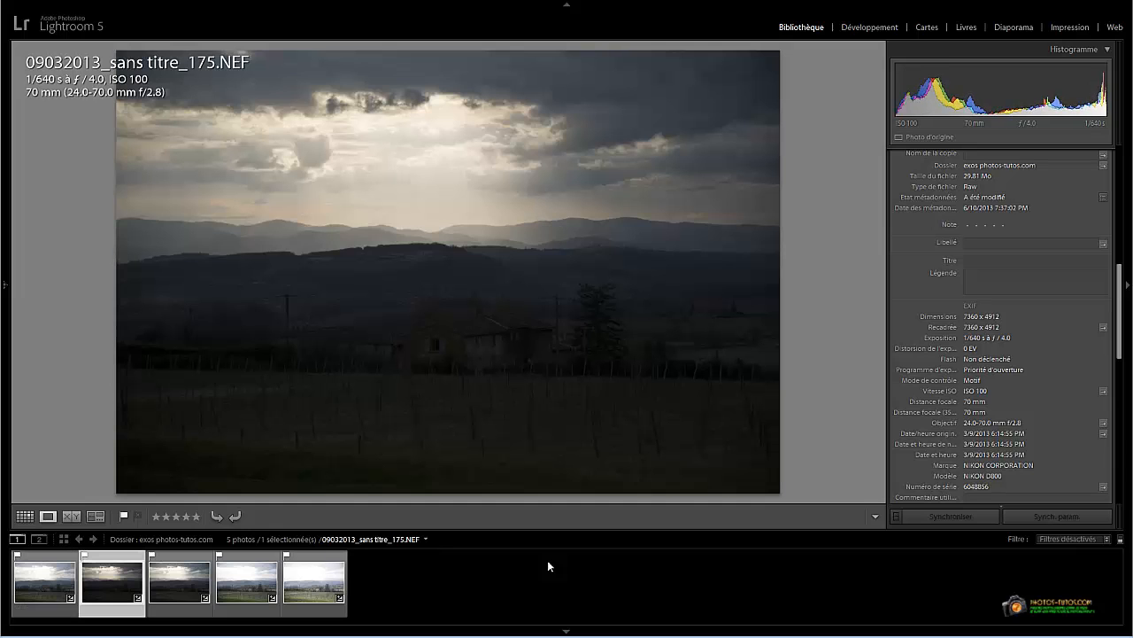
{"action": "key", "text": "Right"}
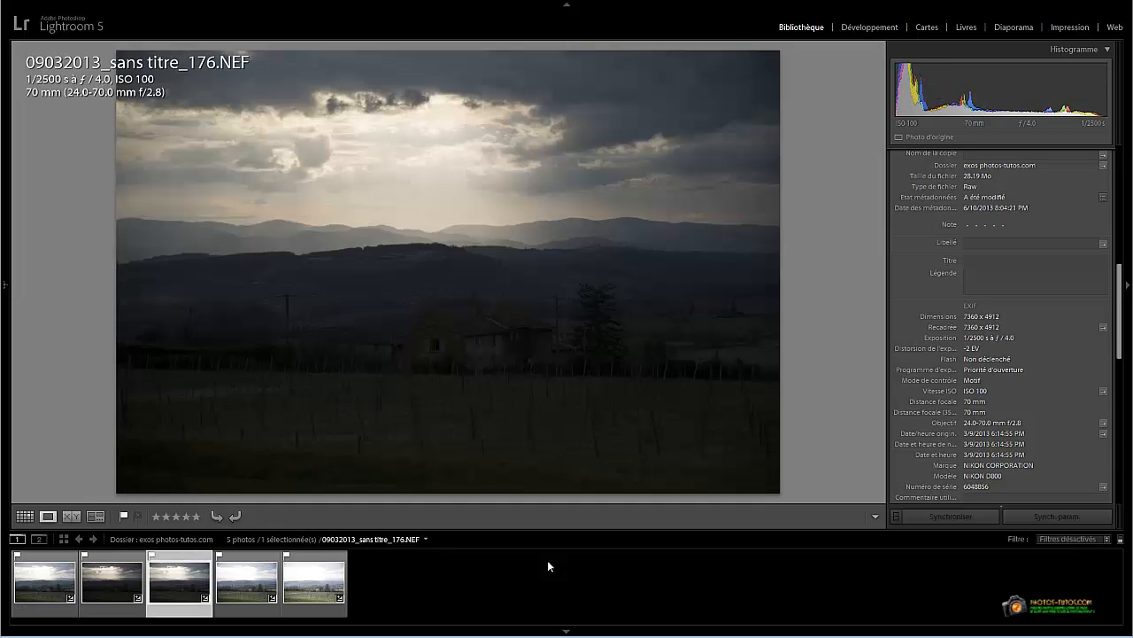
{"action": "key", "text": "Right"}
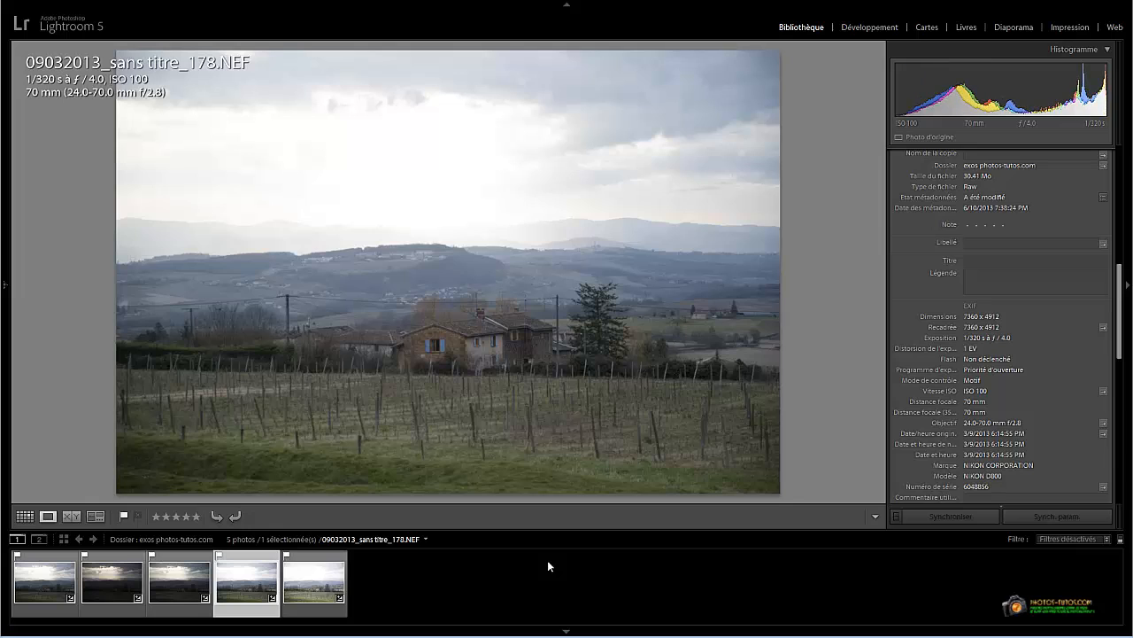
{"action": "key", "text": "Right"}
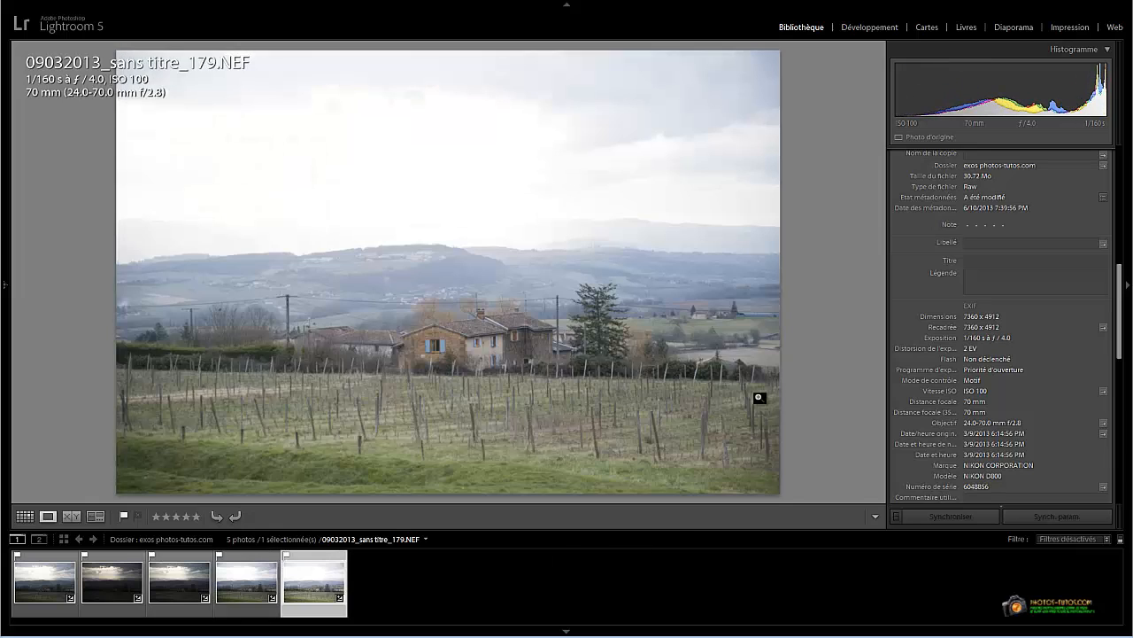
Open photo 09032013_sans titre_175.NEF in the Develop module and compare it with and without the lens profile correction, leaving the correction enabled.
{"action": "key", "text": "d"}
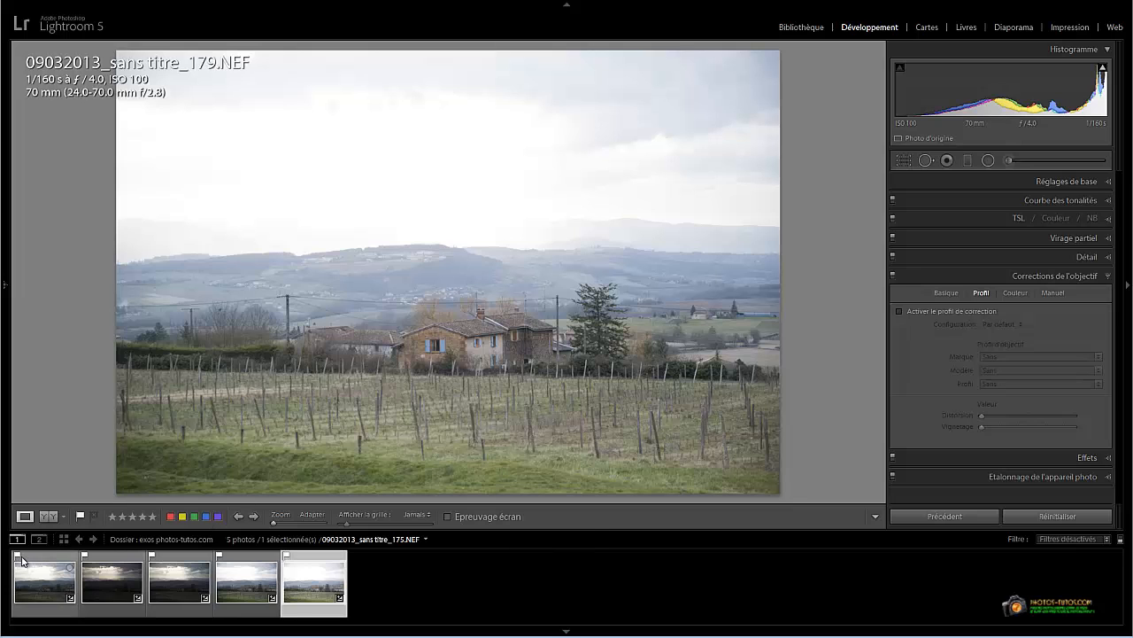
{"action": "left_click", "coordinate": [53, 581]}
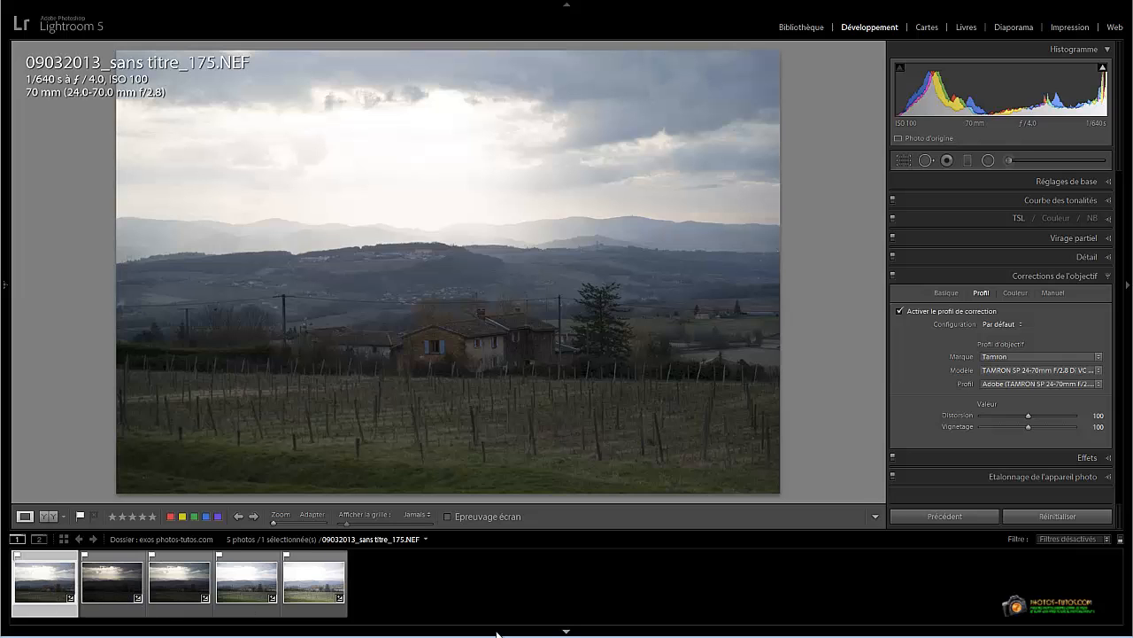
{"action": "left_click", "coordinate": [989, 313]}
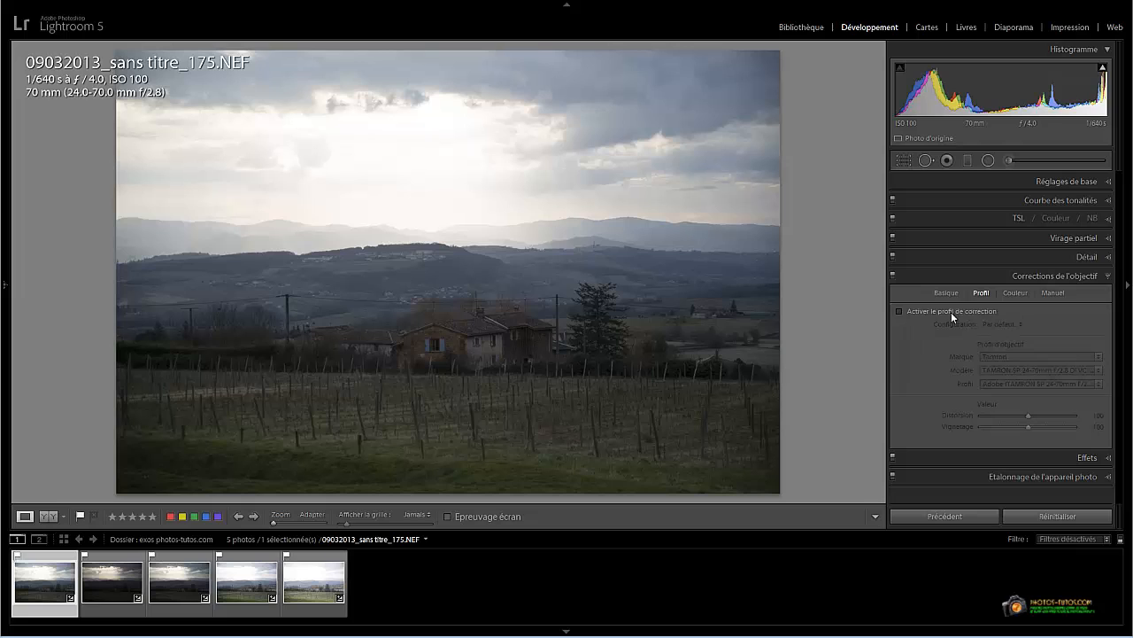
{"action": "left_click", "coordinate": [960, 311]}
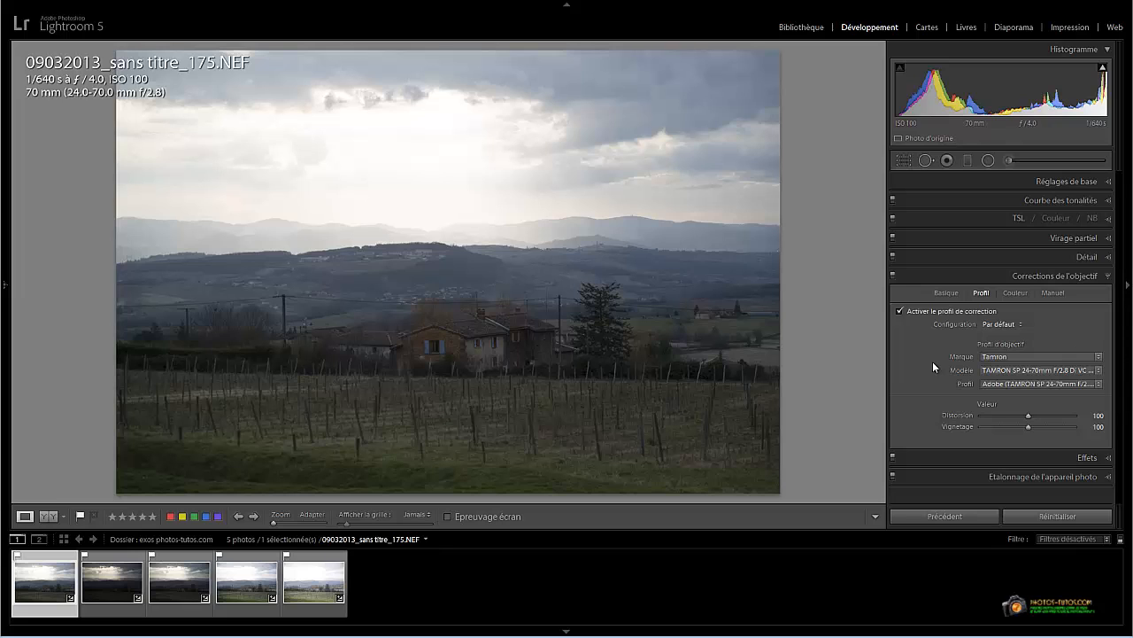
Select all five photos, set the active photo's white balance to Auto, and adjust its tint to +3.
{"action": "key", "text": "ctrl+a"}
{"action": "left_click", "coordinate": [1107, 183]}
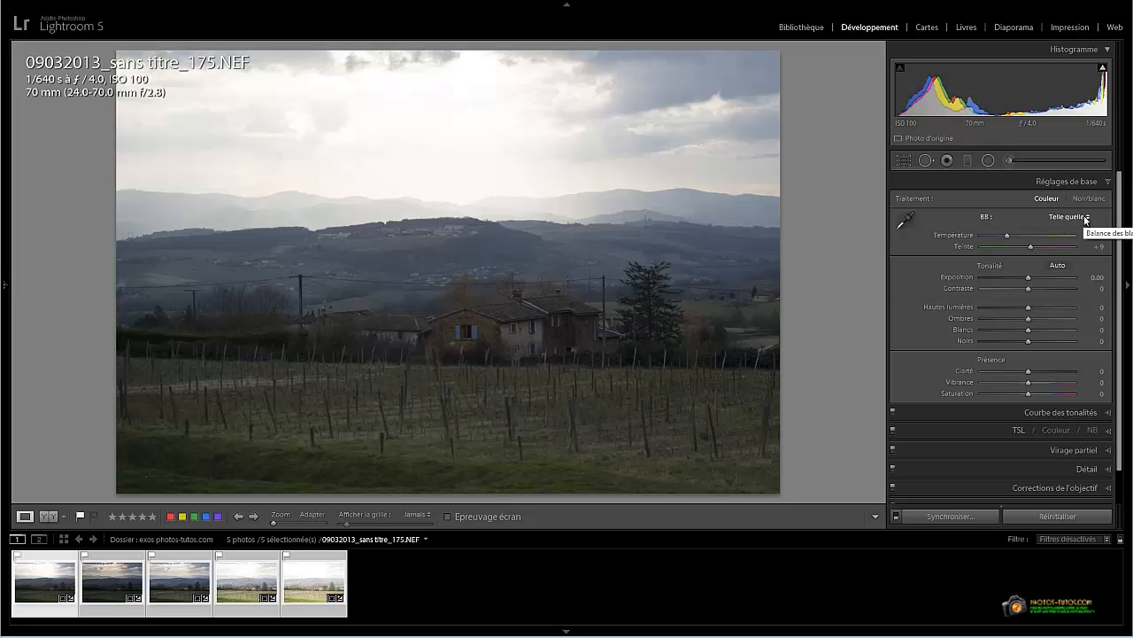
{"action": "left_click", "coordinate": [1086, 217]}
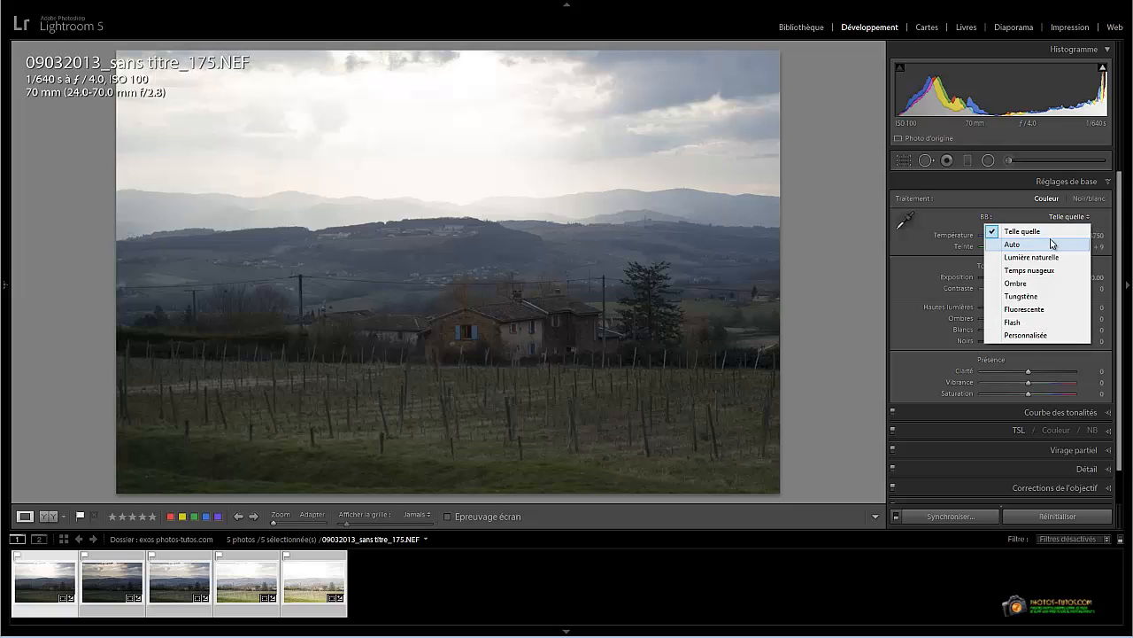
{"action": "left_click", "coordinate": [961, 217]}
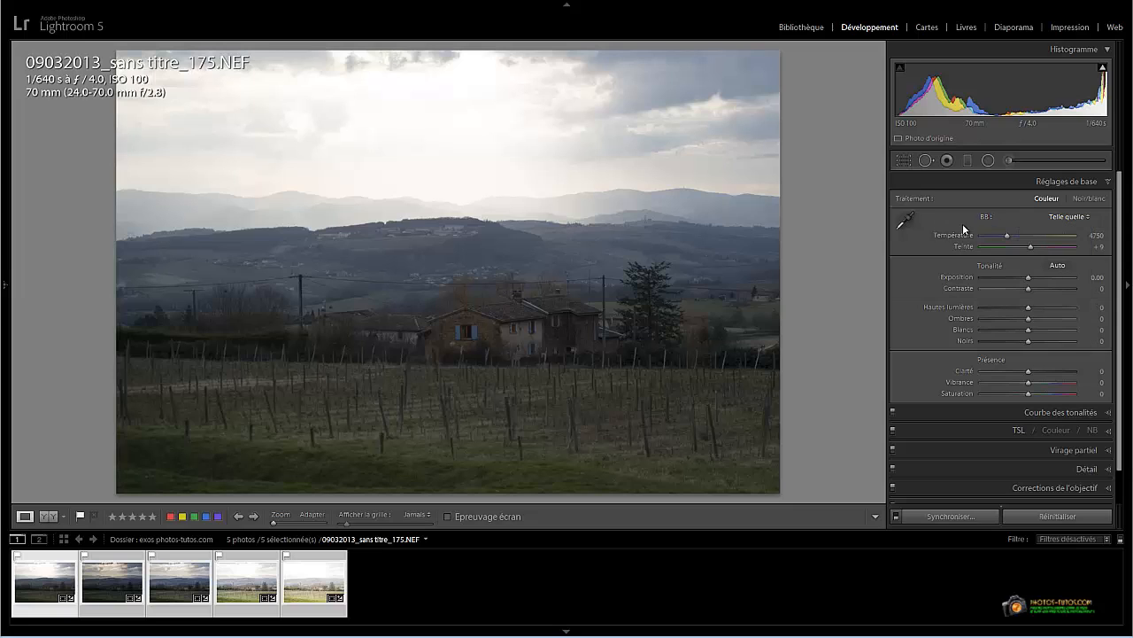
{"action": "left_click", "coordinate": [1088, 217]}
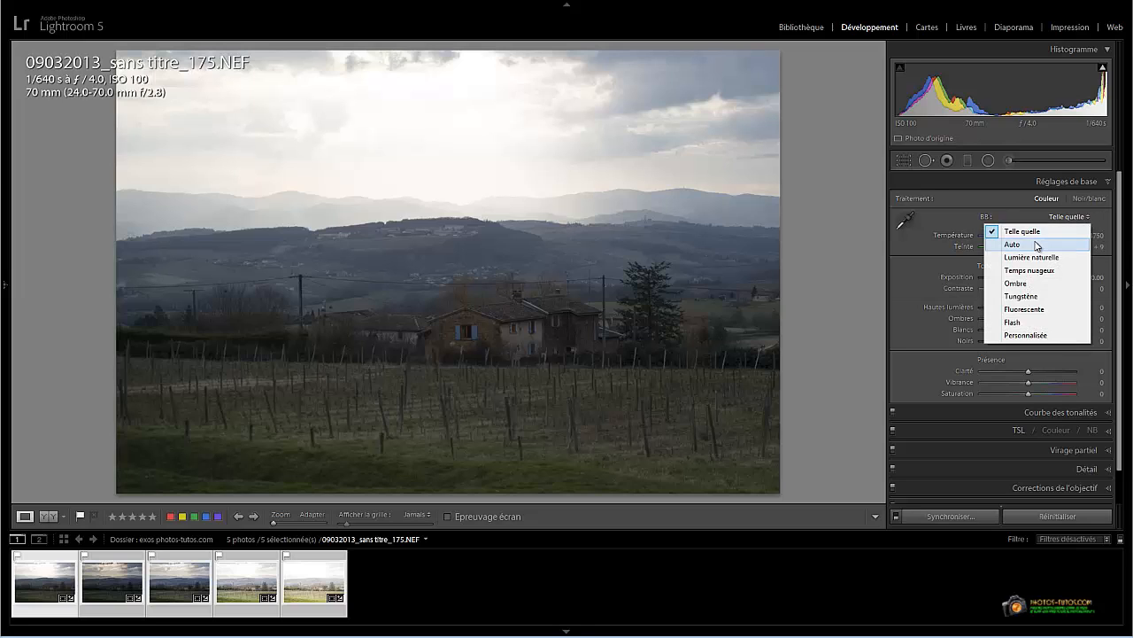
{"action": "left_click", "coordinate": [1037, 245]}
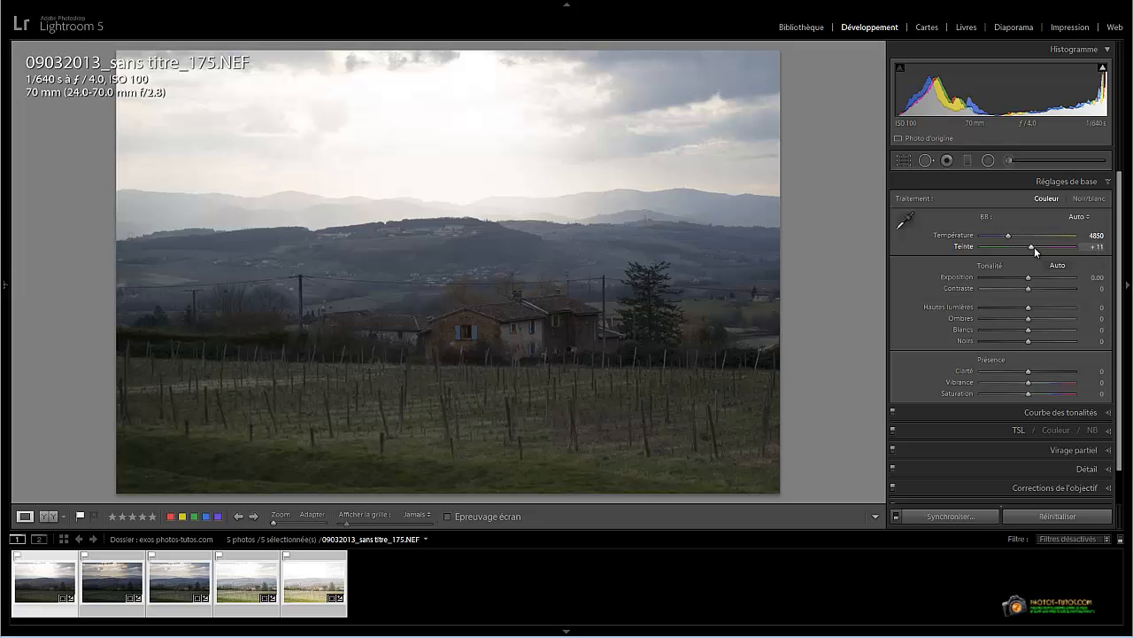
{"action": "left_click_drag", "start_coordinate": [1031, 247], "coordinate": [1029, 248]}
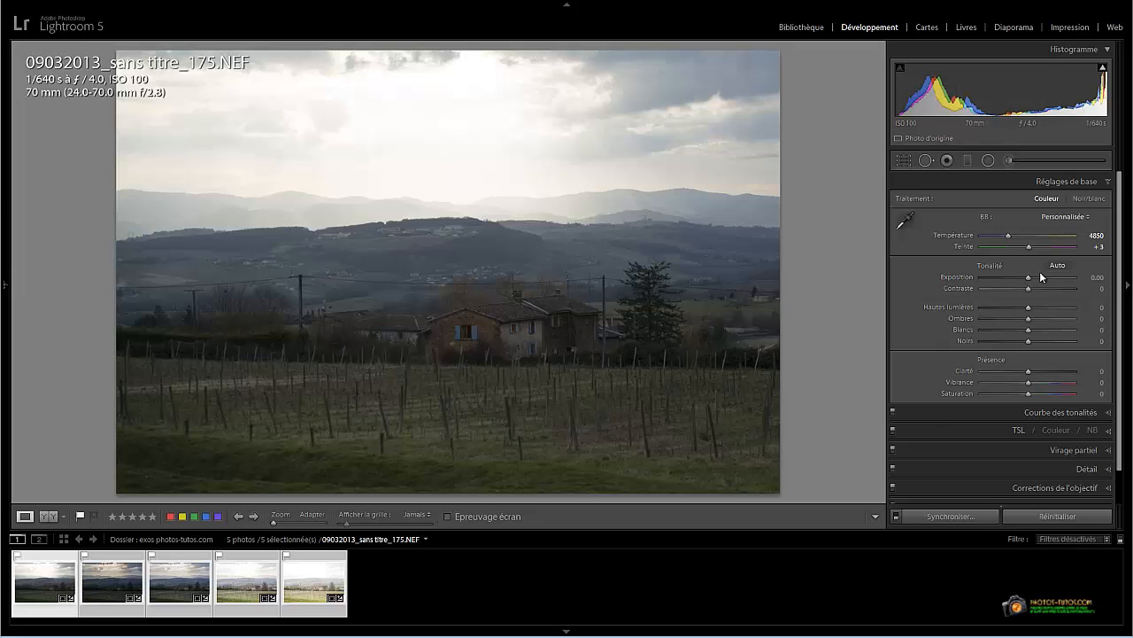
Set photo 175's exposure to +0.99, contrast to +11, highlights to -71 and shadows to +18.
{"action": "left_click_drag", "start_coordinate": [1028, 276], "coordinate": [1036, 279]}
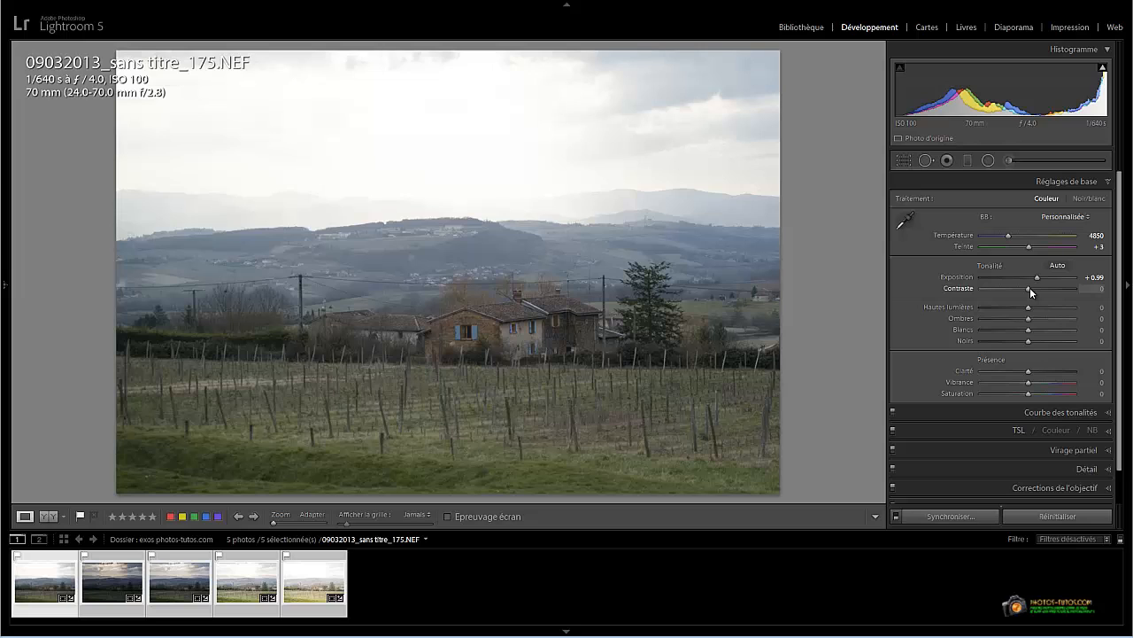
{"action": "left_click_drag", "start_coordinate": [1030, 287], "coordinate": [994, 309]}
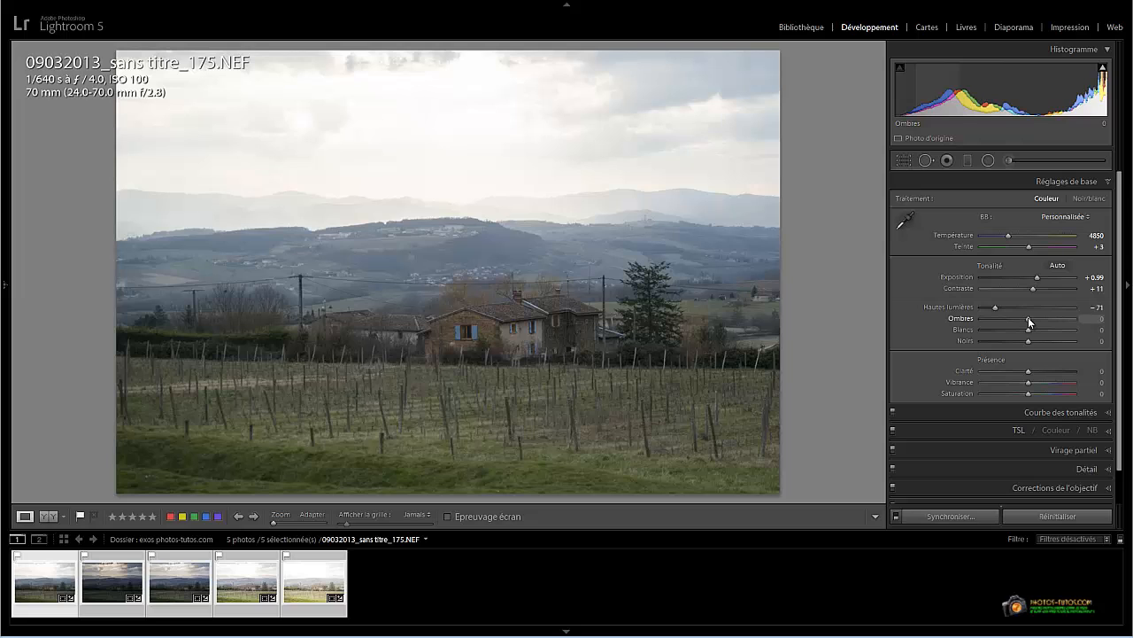
{"action": "left_click_drag", "start_coordinate": [1029, 317], "coordinate": [1038, 322]}
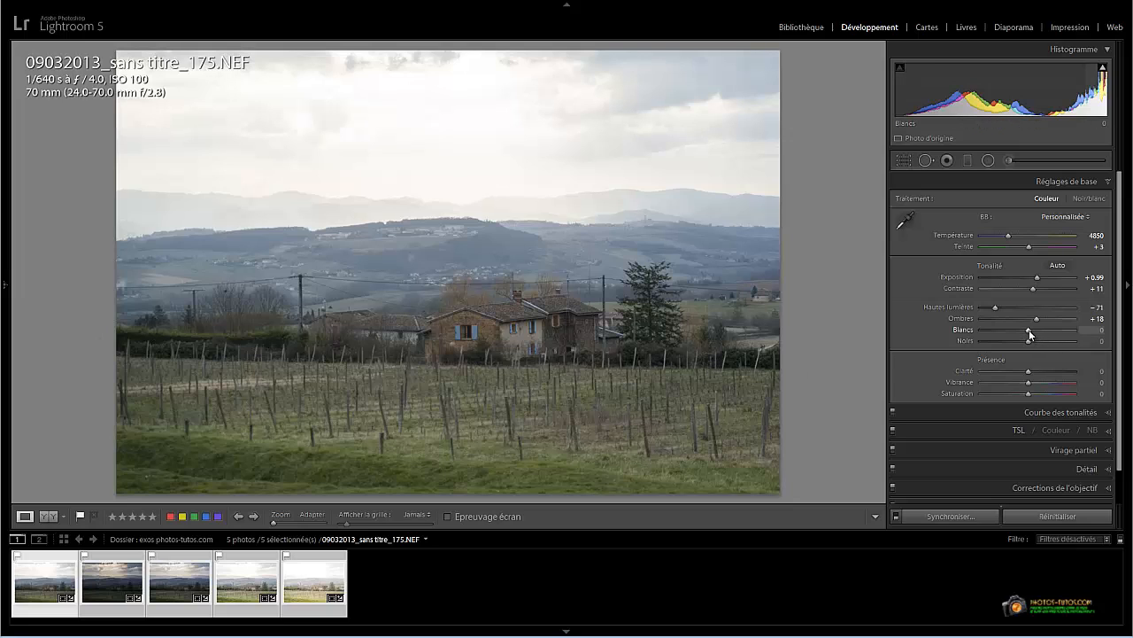
Set photo 175's whites to -73, blacks to -13, clarity to +22 and vibrance to +21.
{"action": "left_click_drag", "start_coordinate": [1029, 329], "coordinate": [994, 330]}
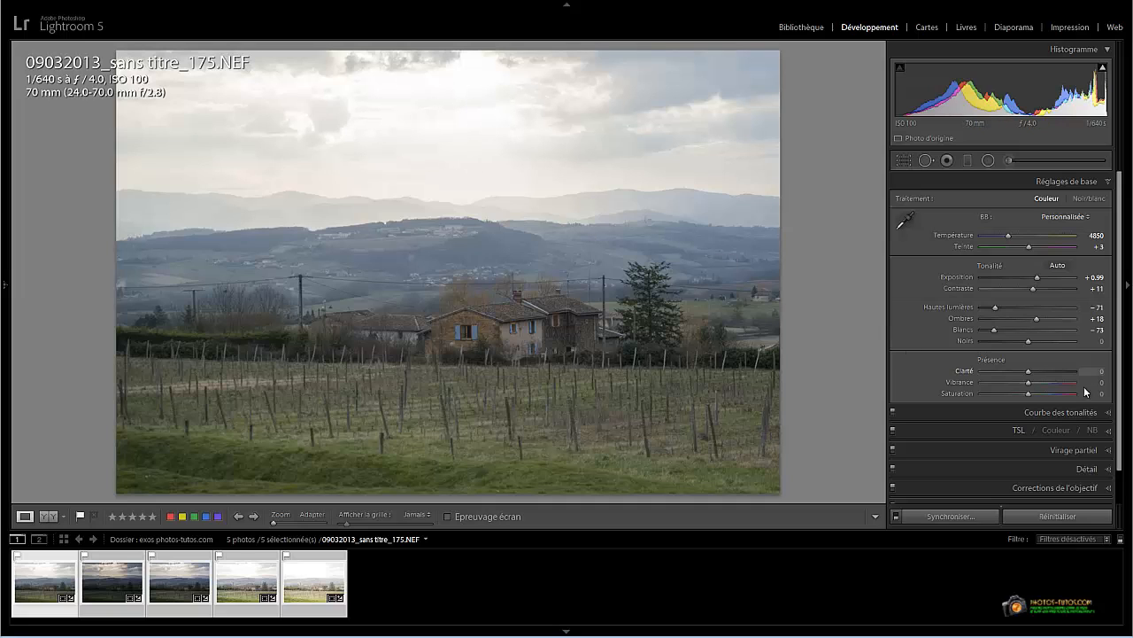
{"action": "left_click_drag", "start_coordinate": [1028, 340], "coordinate": [1040, 382]}
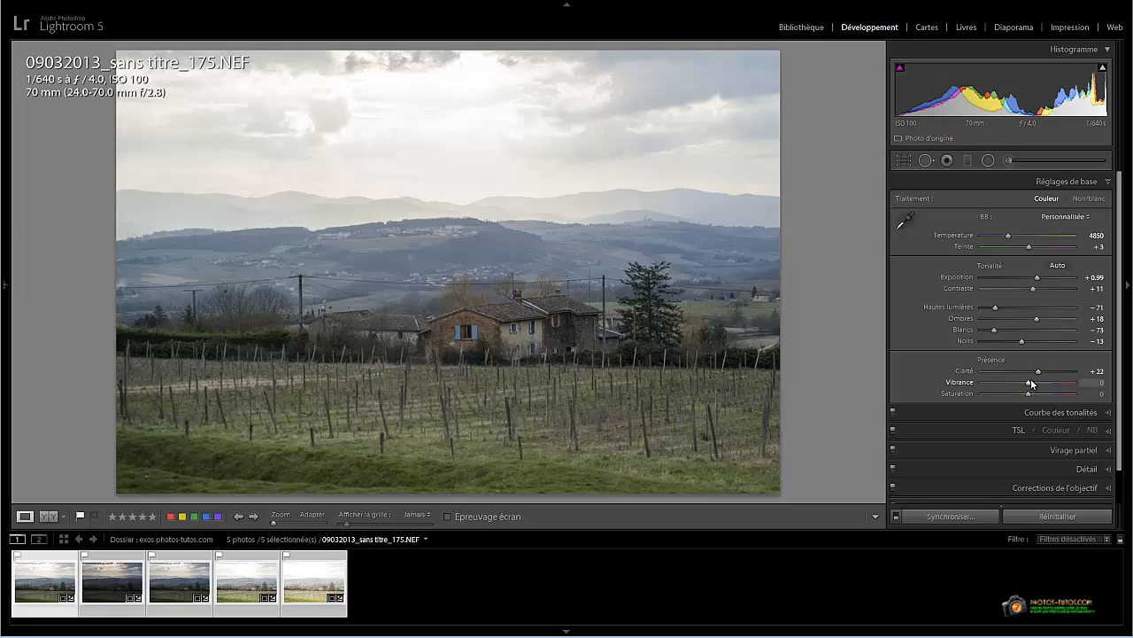
{"action": "mouse_move", "coordinate": [1031, 382]}
{"action": "left_mouse_down"}
{"action": "mouse_move", "coordinate": [1057, 392]}
{"action": "mouse_move", "coordinate": [1038, 393]}
{"action": "left_mouse_up"}
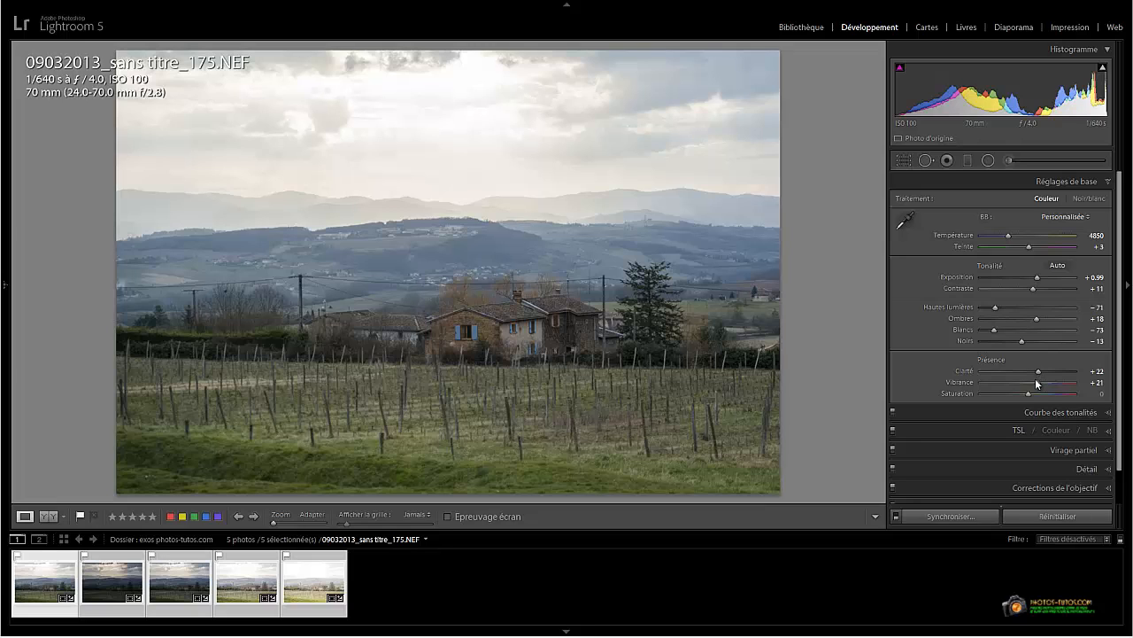
Synchronize all develop settings from photo 175 to the other four bracketed photos.
{"action": "left_click", "coordinate": [843, 581]}
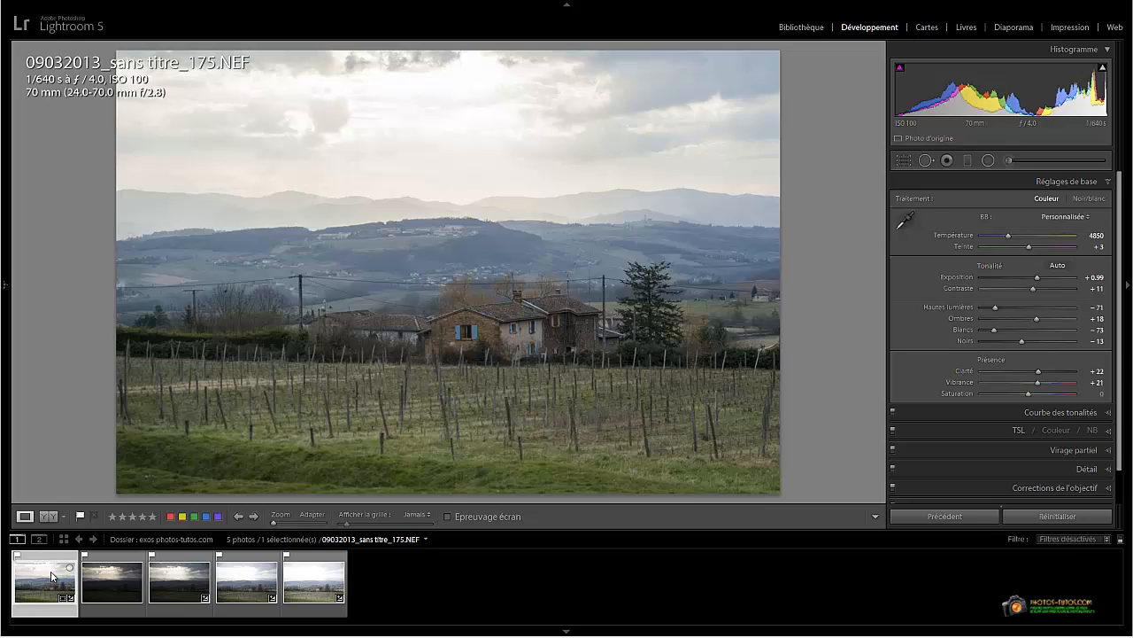
{"action": "left_click", "coordinate": [320, 577], "text": "shift"}
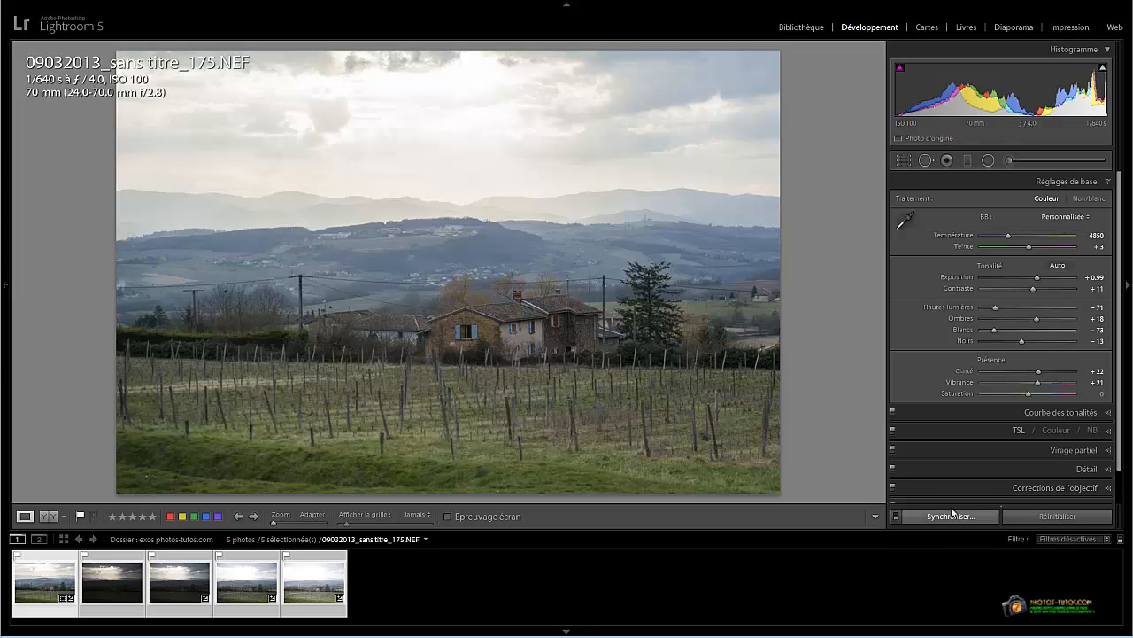
{"action": "left_click", "coordinate": [940, 519]}
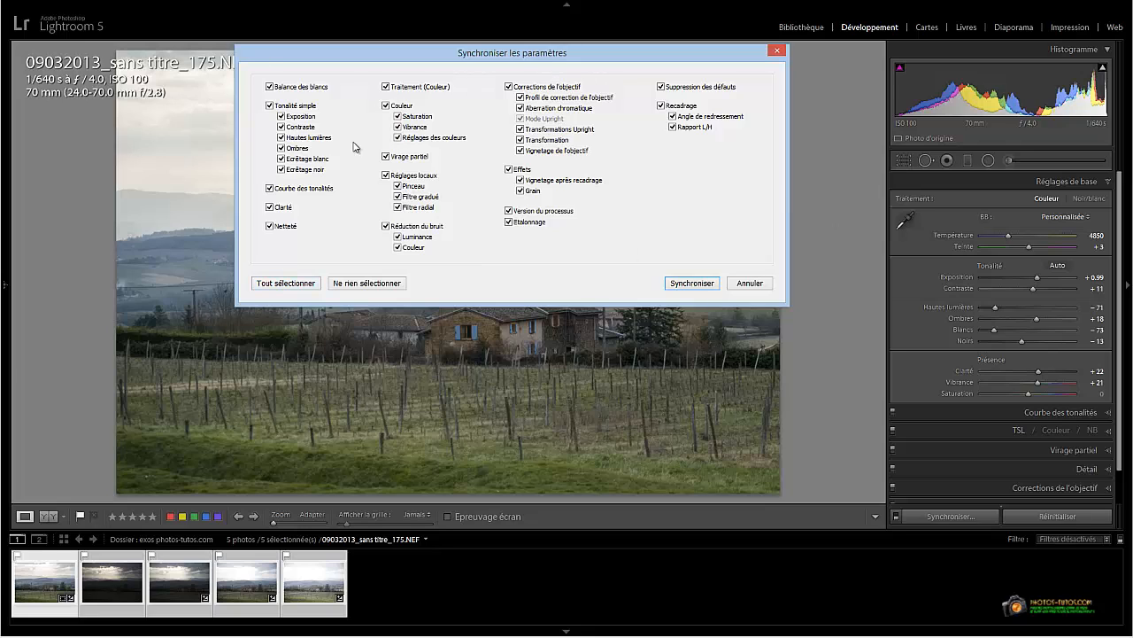
{"action": "left_click", "coordinate": [280, 285]}
{"action": "left_click", "coordinate": [693, 284]}
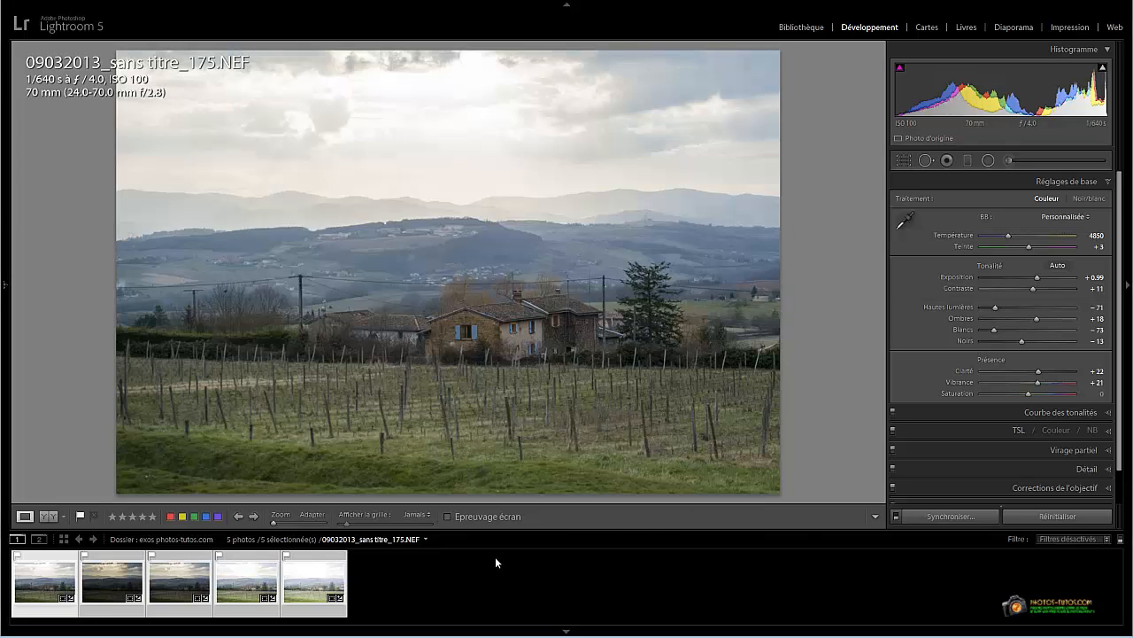
On photo 09032013_sans titre_176.NEF, lower the exposure to +0.67 and the blacks to -25.
{"action": "left_click", "coordinate": [96, 592]}
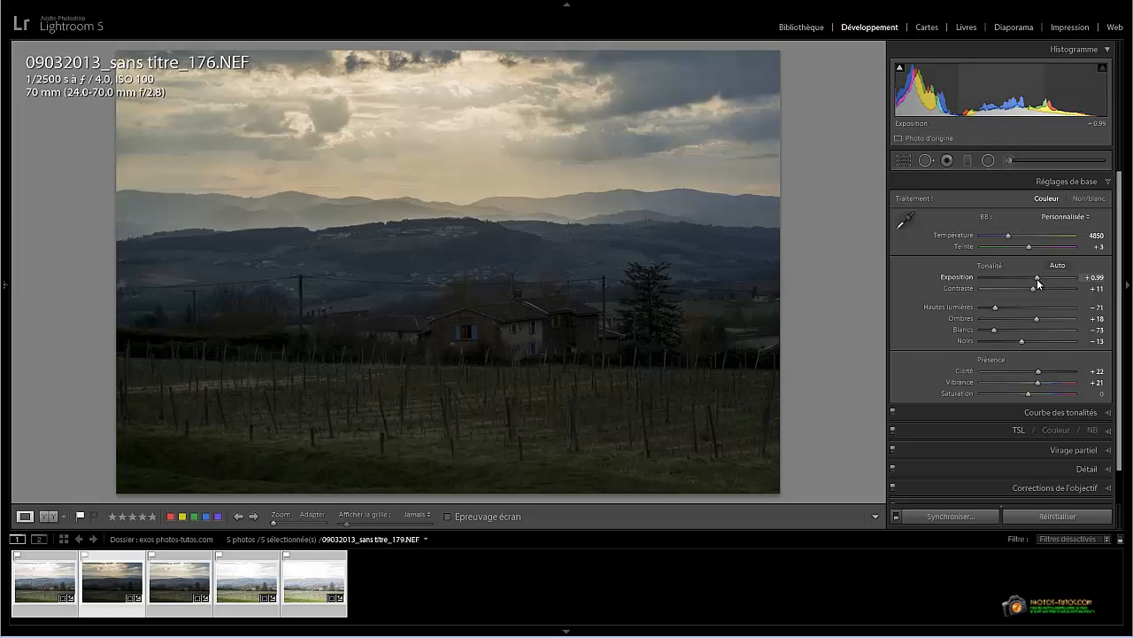
{"action": "left_click_drag", "start_coordinate": [1037, 277], "coordinate": [1036, 281]}
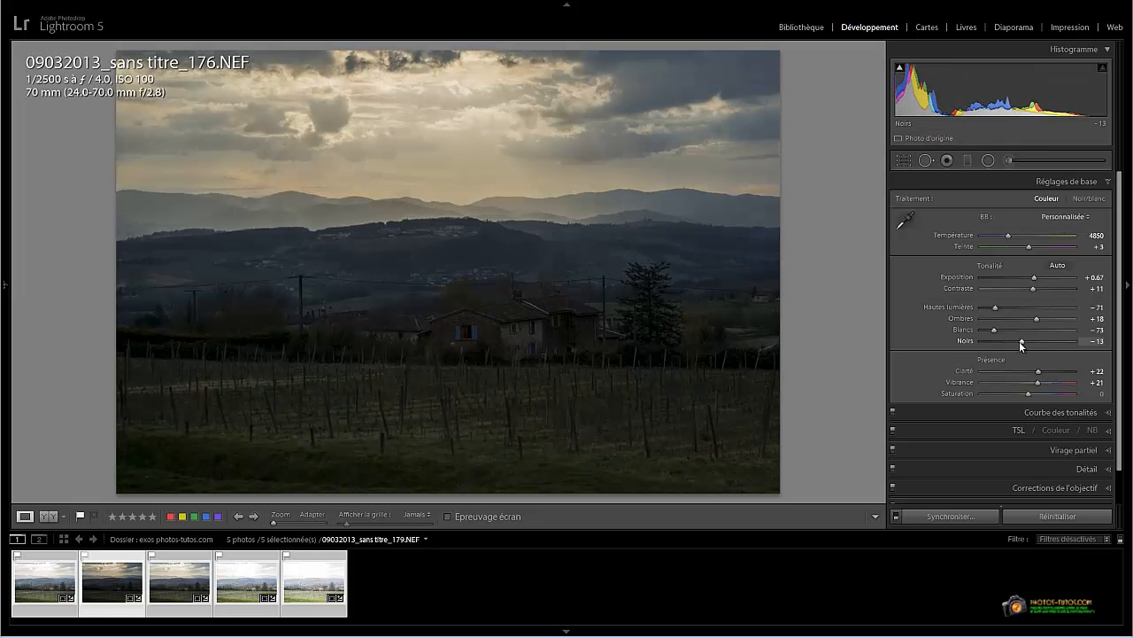
{"action": "left_click_drag", "start_coordinate": [1022, 341], "coordinate": [1015, 340]}
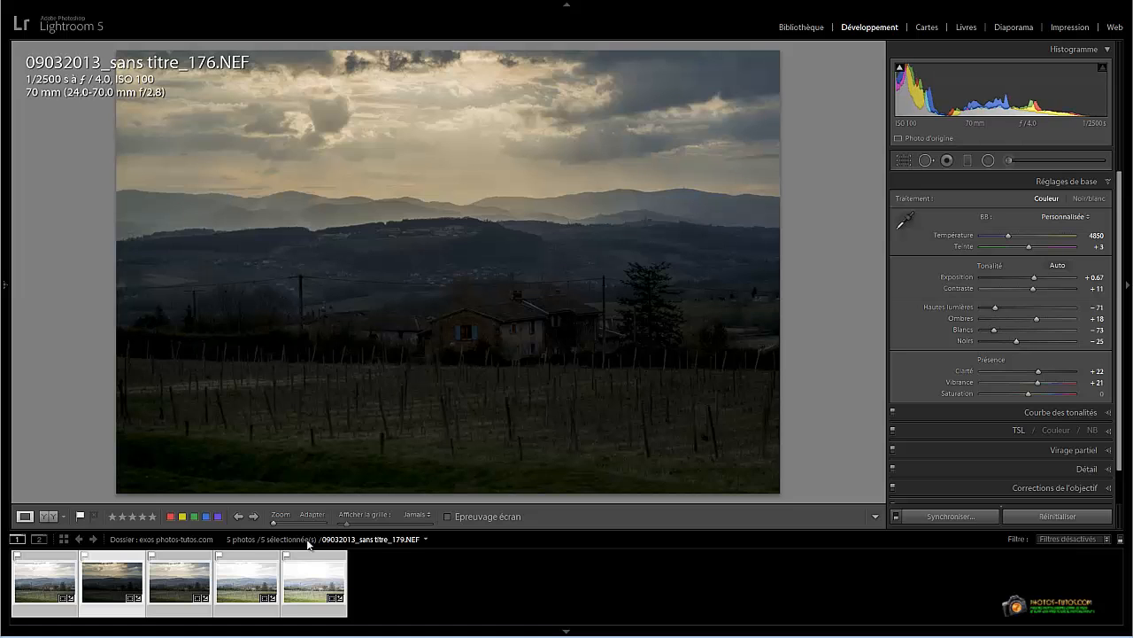
On photo 09032013_sans titre_177.NEF, lower the exposure to +0.61 and the blacks to -26.
{"action": "left_click", "coordinate": [188, 584]}
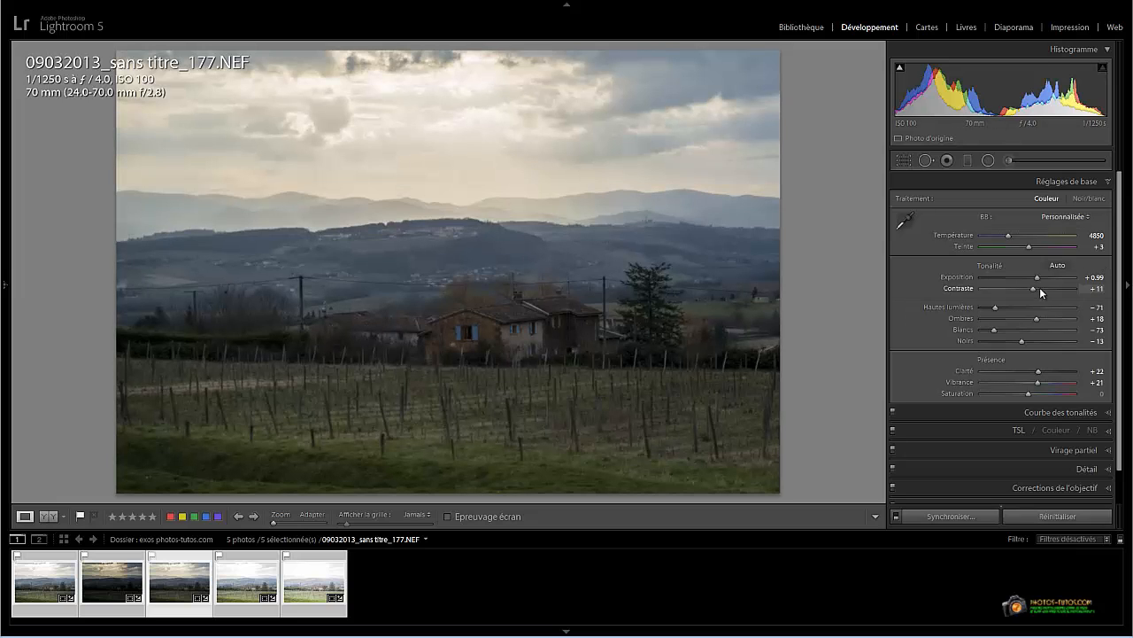
{"action": "left_click_drag", "start_coordinate": [1036, 278], "coordinate": [1032, 277]}
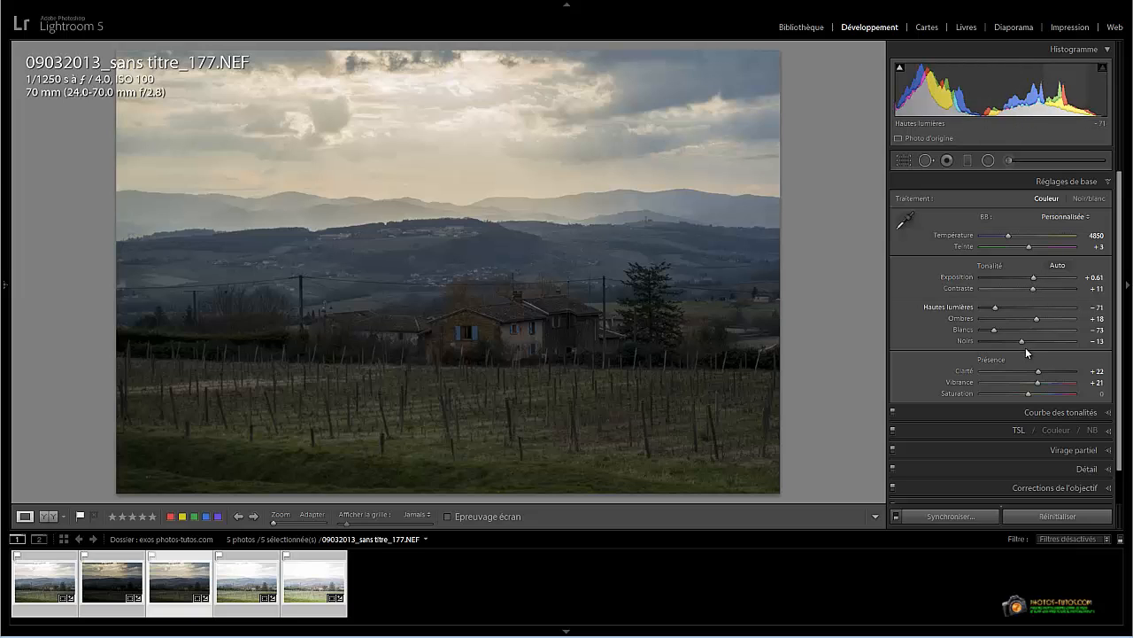
{"action": "left_click_drag", "start_coordinate": [1023, 341], "coordinate": [1018, 343]}
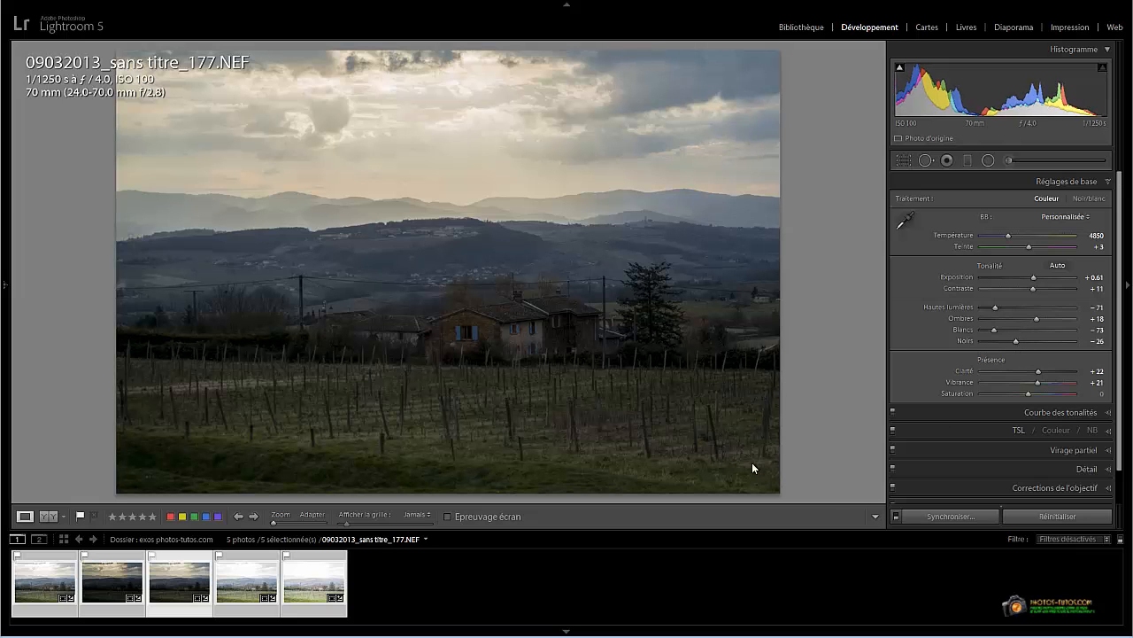
Lower highlights to -97 and whites to -96 on photo 178, and highlights to -87 and whites to -86 on photo 179.
{"action": "left_click", "coordinate": [262, 581]}
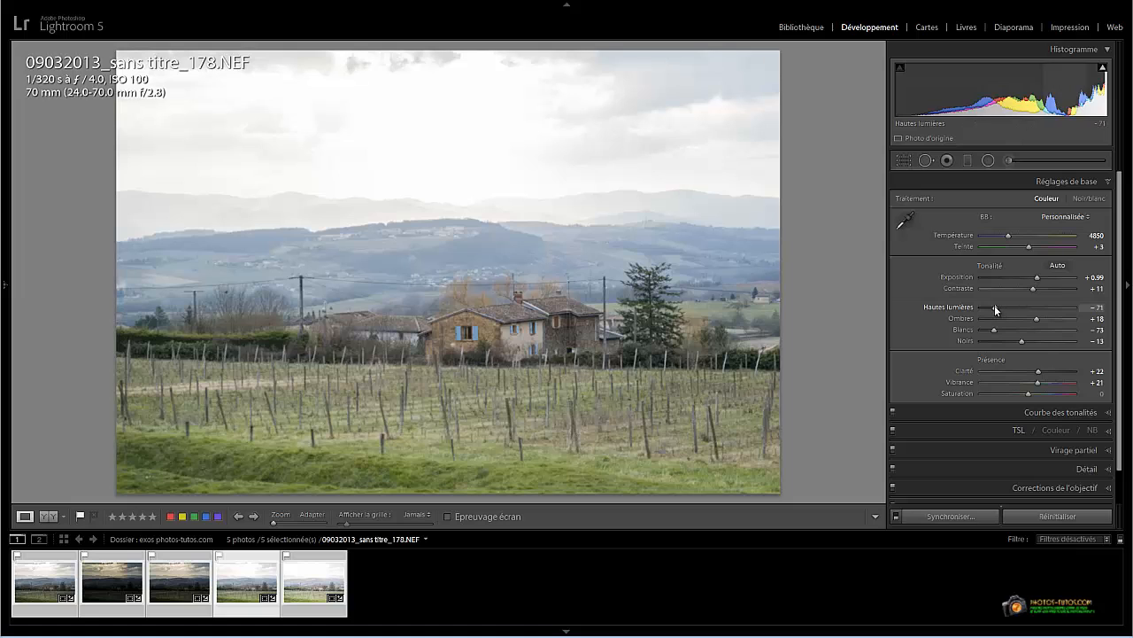
{"action": "left_click_drag", "start_coordinate": [994, 305], "coordinate": [983, 330]}
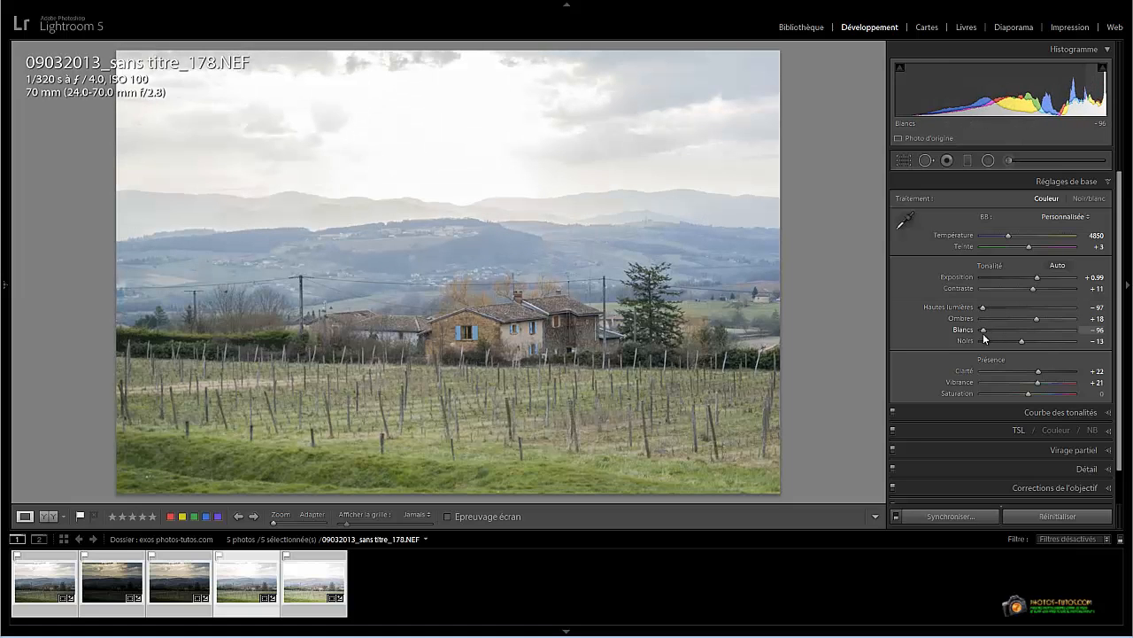
{"action": "left_click", "coordinate": [332, 584]}
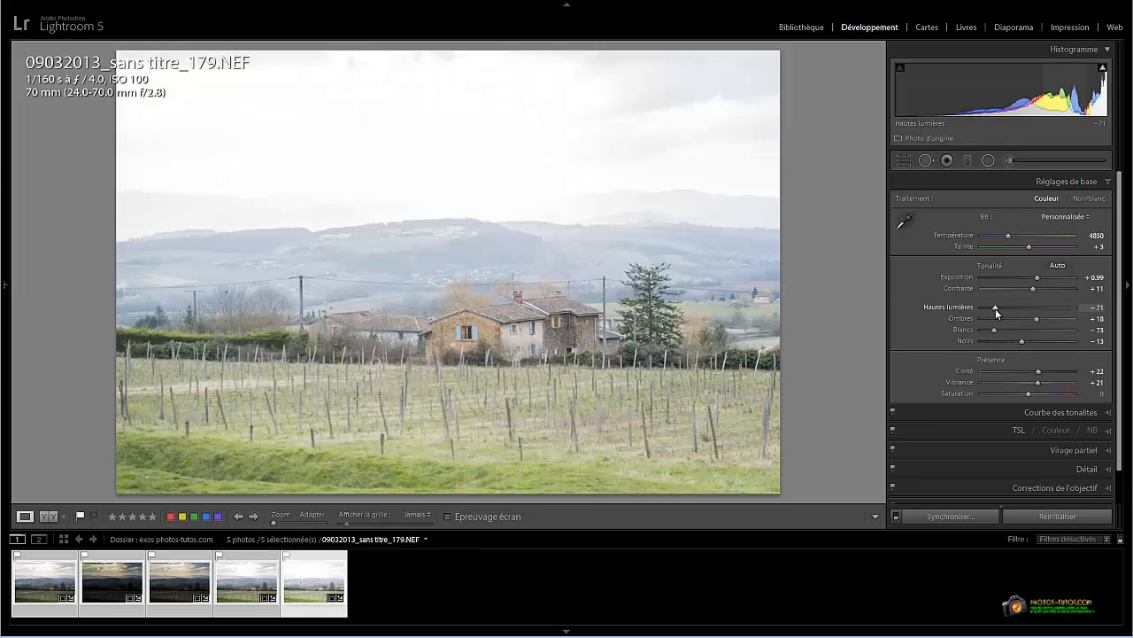
{"action": "left_click_drag", "start_coordinate": [995, 308], "coordinate": [987, 332]}
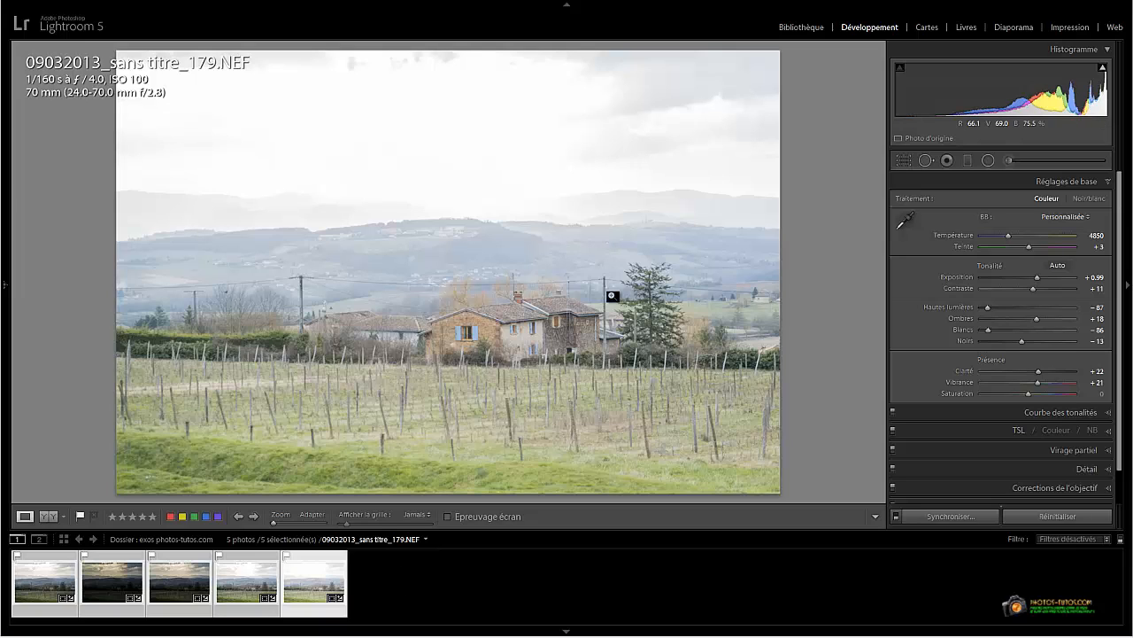
Send the five selected photos to Photoshop with the Fusion HDR Pro merge.
{"action": "right_click", "coordinate": [531, 322]}
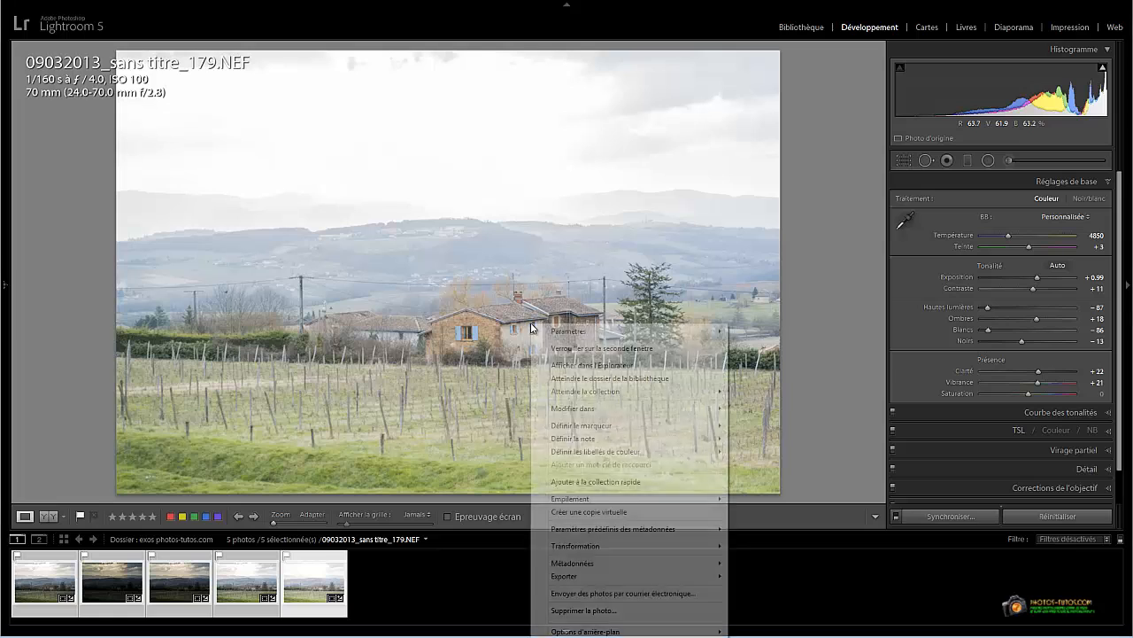
{"action": "left_click", "coordinate": [451, 582]}
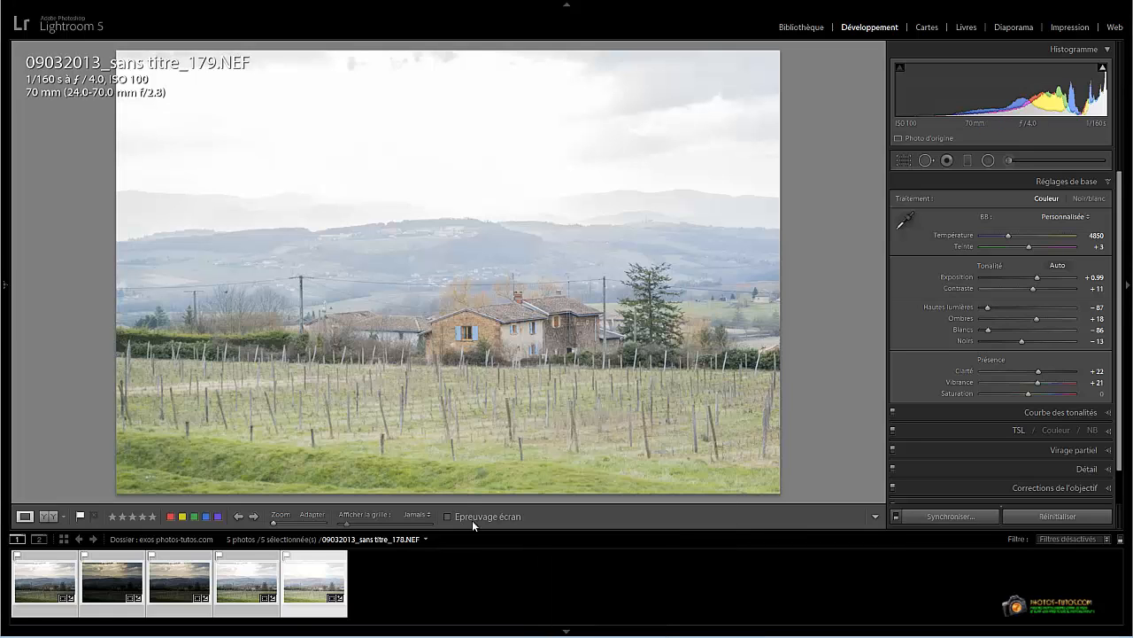
{"action": "right_click", "coordinate": [437, 364]}
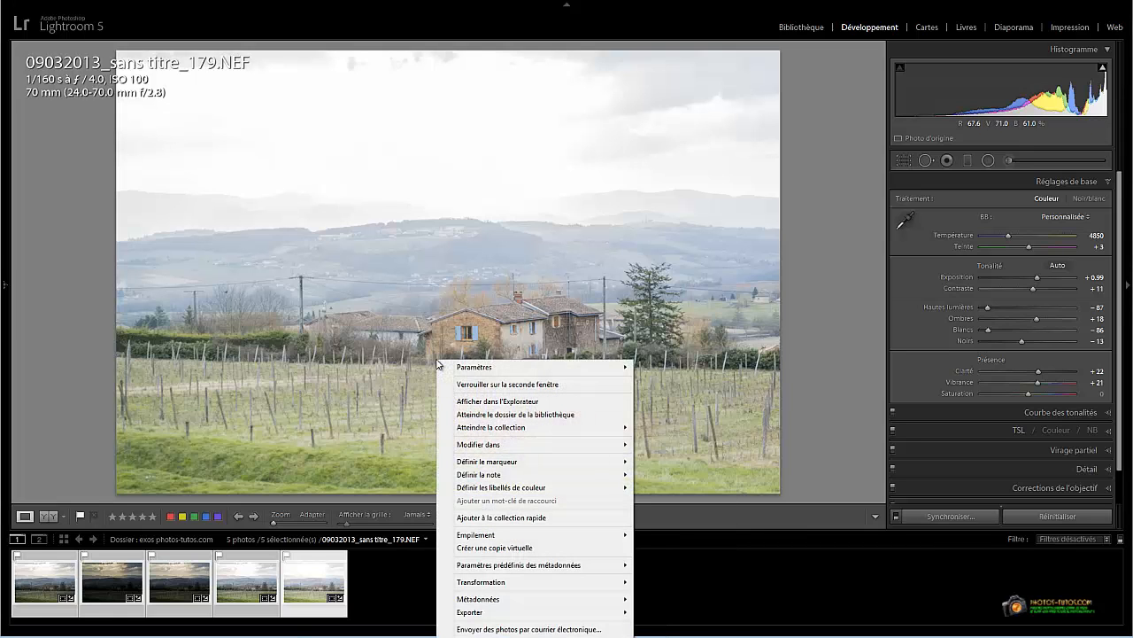
{"action": "mouse_move", "coordinate": [596, 447]}
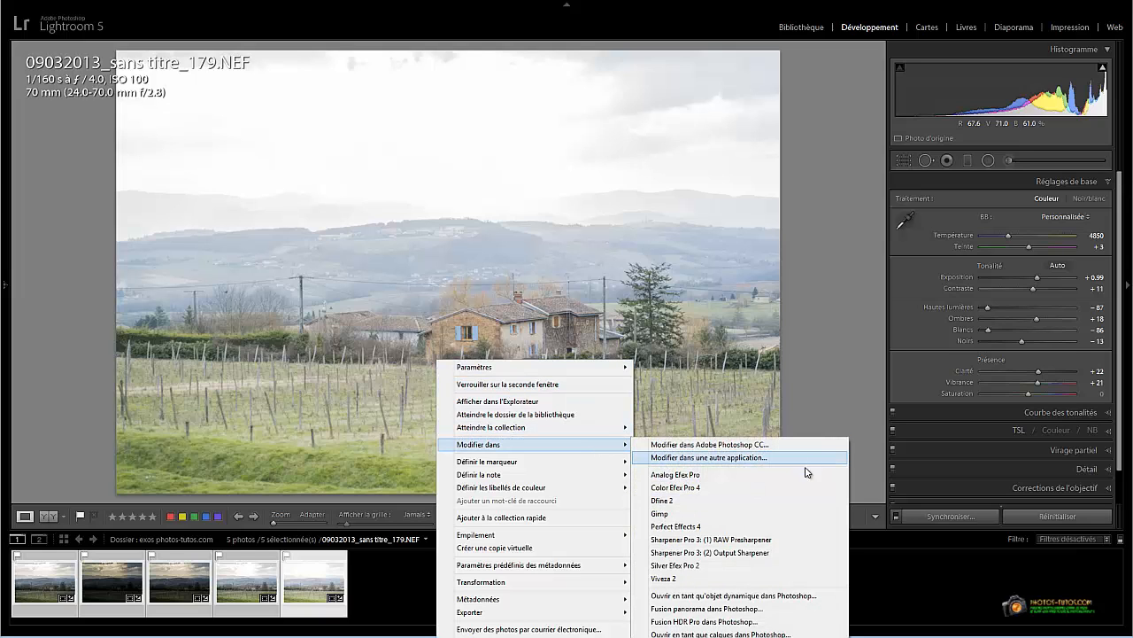
{"action": "left_click", "coordinate": [740, 622]}
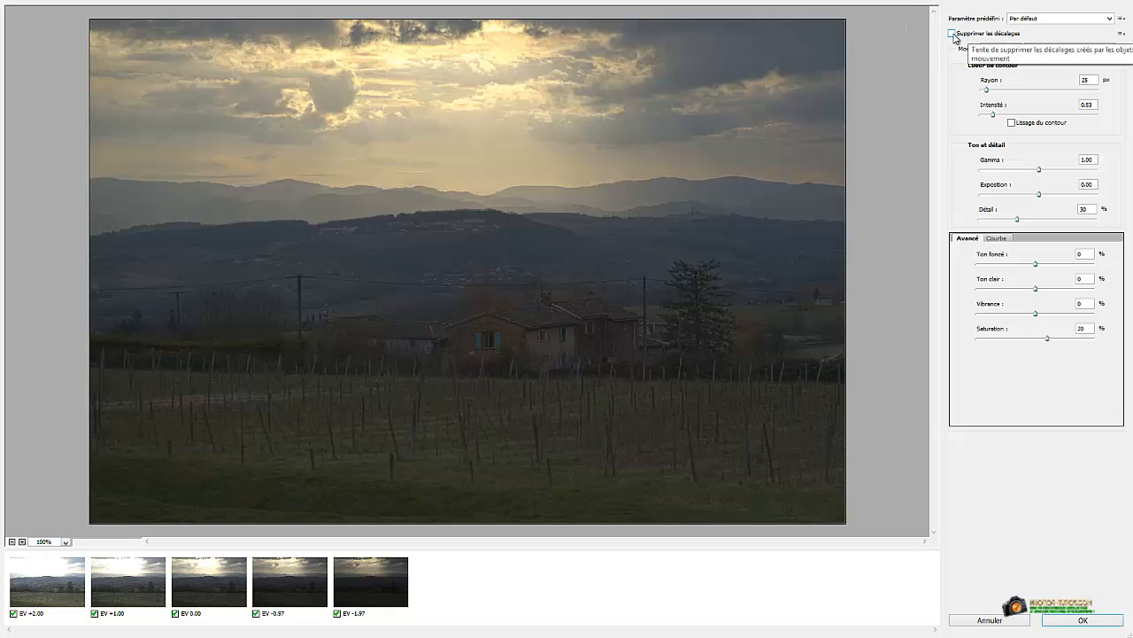
Enable Supprimer les décalages for the HDR merge and apply the Scott5 preset.
{"action": "left_click", "coordinate": [952, 34]}
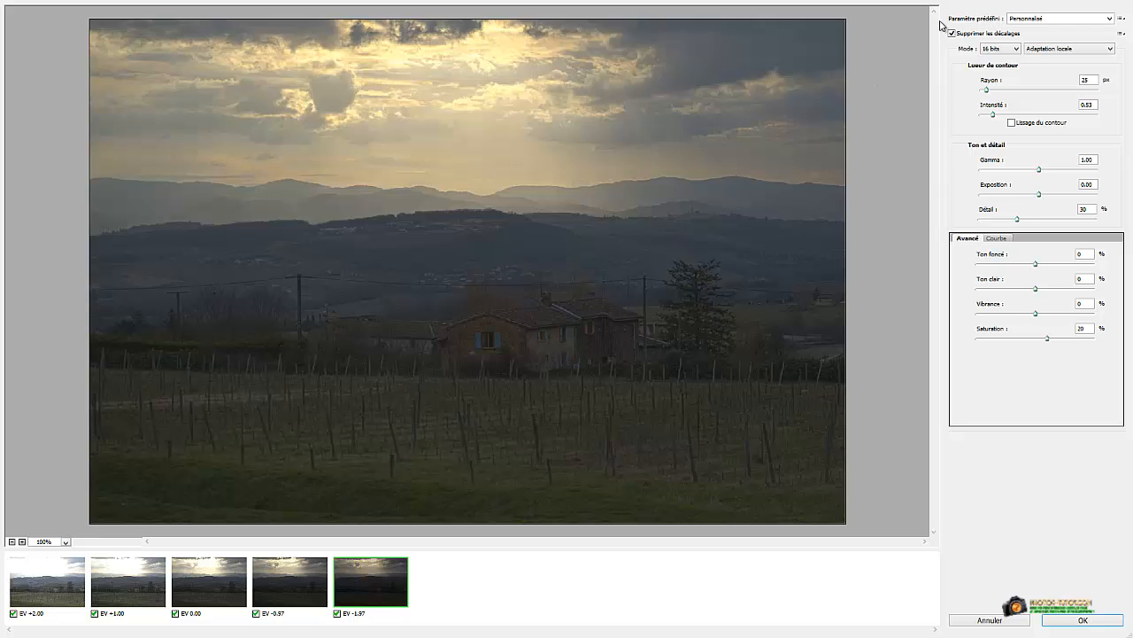
{"action": "left_click", "coordinate": [1109, 18]}
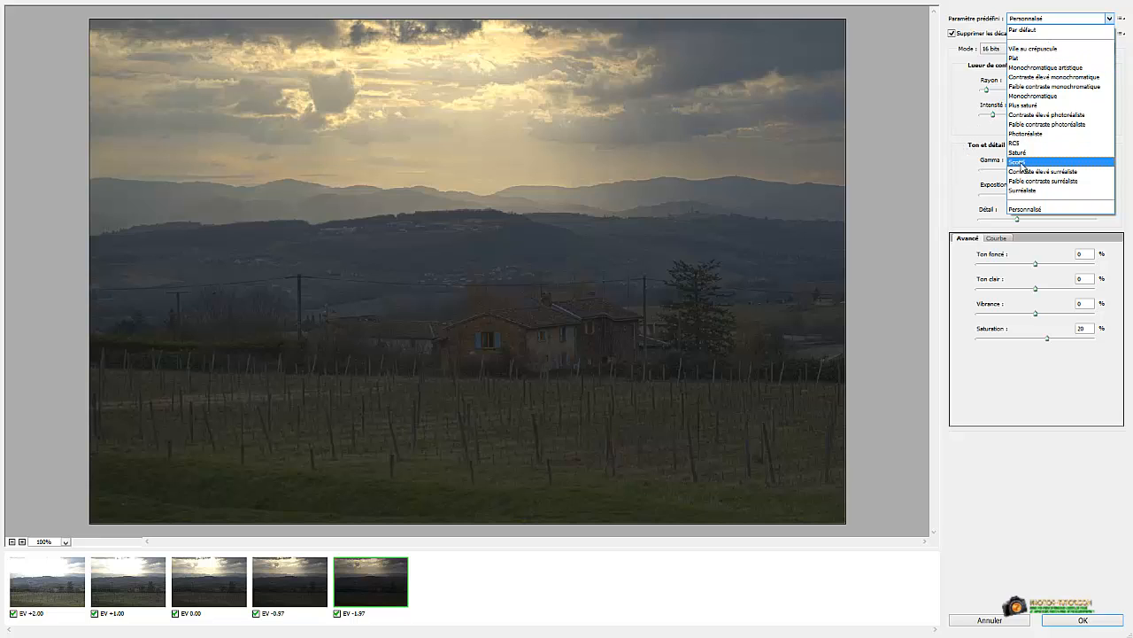
{"action": "left_click", "coordinate": [896, 241]}
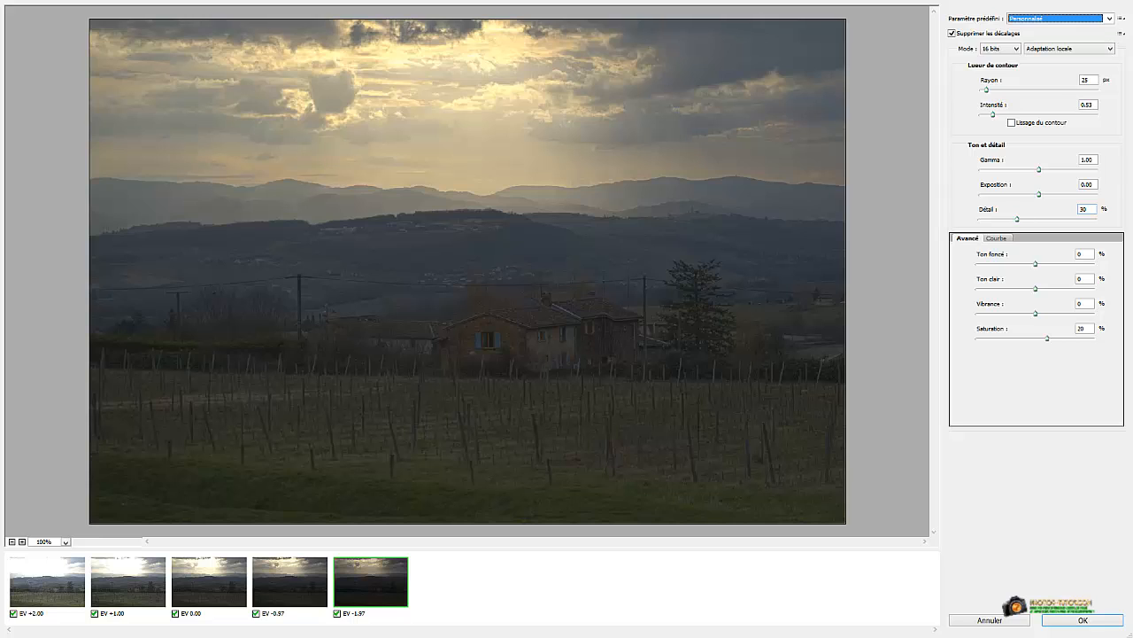
{"action": "left_click", "coordinate": [1109, 18]}
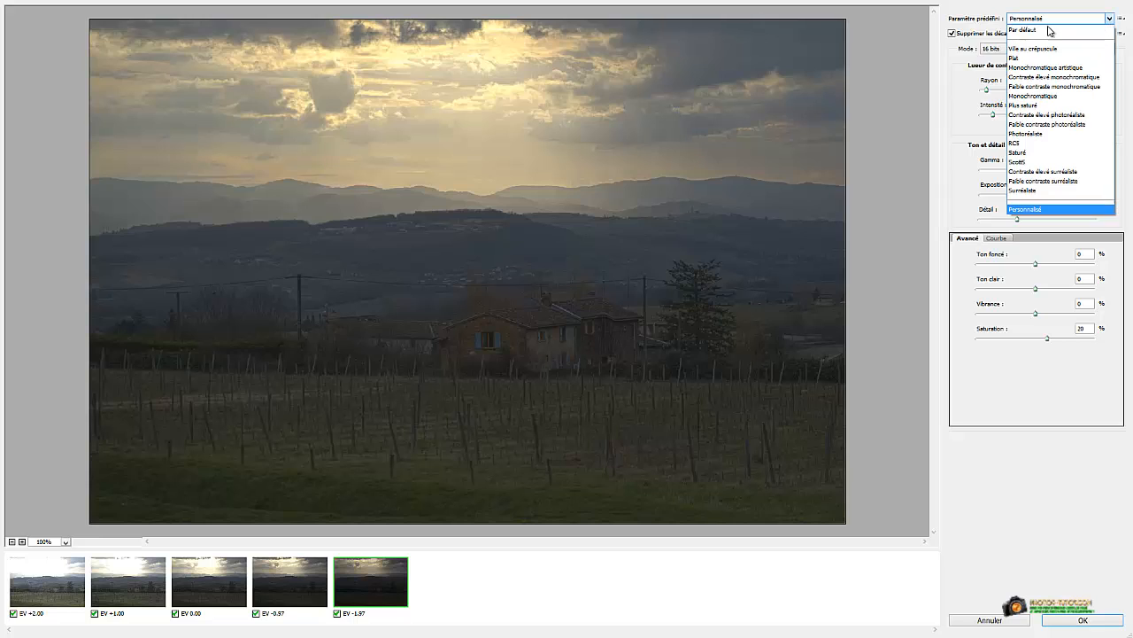
{"action": "left_click", "coordinate": [1033, 162]}
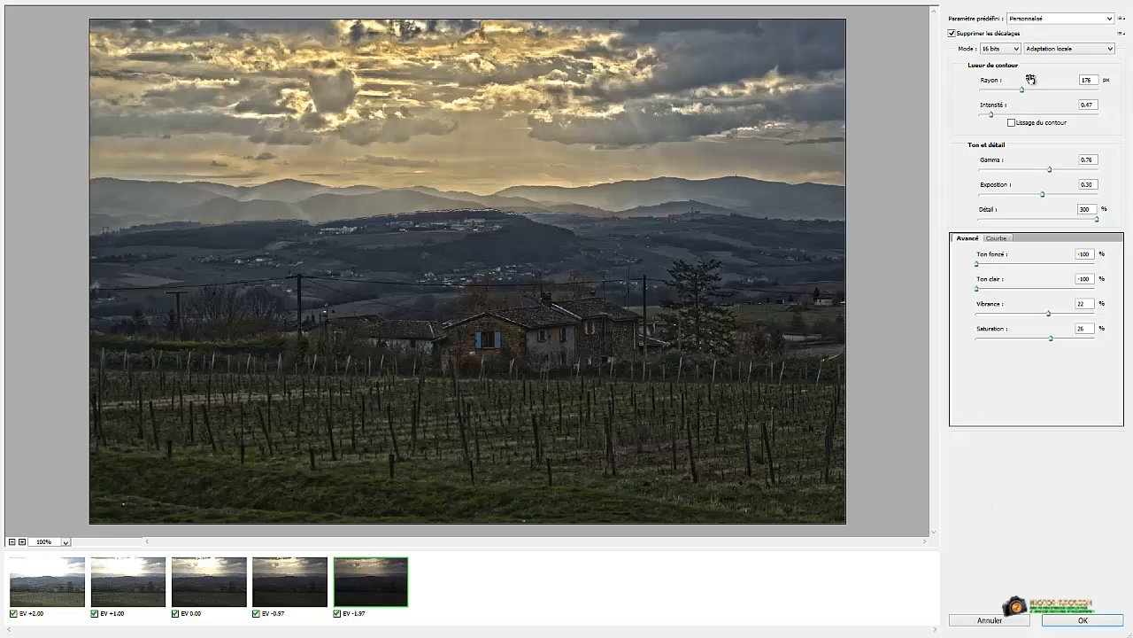
Set the HDR edge glow to radius 238 px and intensity 1.02, with gamma 0.47 and detail 148 %.
{"action": "left_click_drag", "start_coordinate": [1020, 85], "coordinate": [1012, 119]}
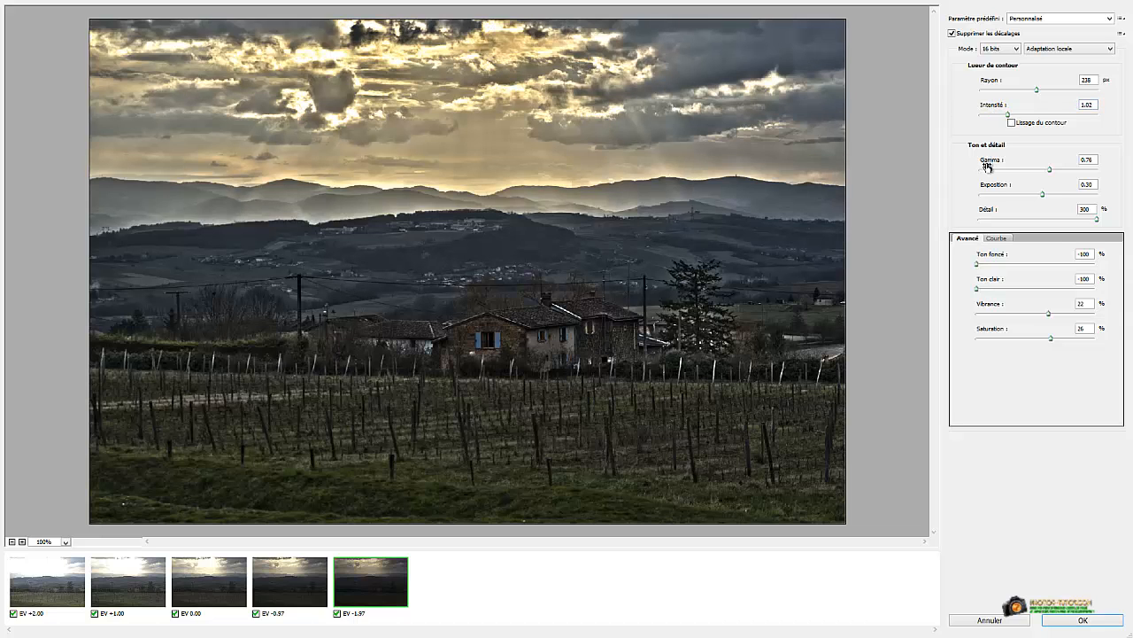
{"action": "left_click_drag", "start_coordinate": [991, 163], "coordinate": [1042, 197]}
{"action": "left_click", "coordinate": [1045, 196]}
{"action": "left_click_drag", "start_coordinate": [1097, 220], "coordinate": [1053, 222]}
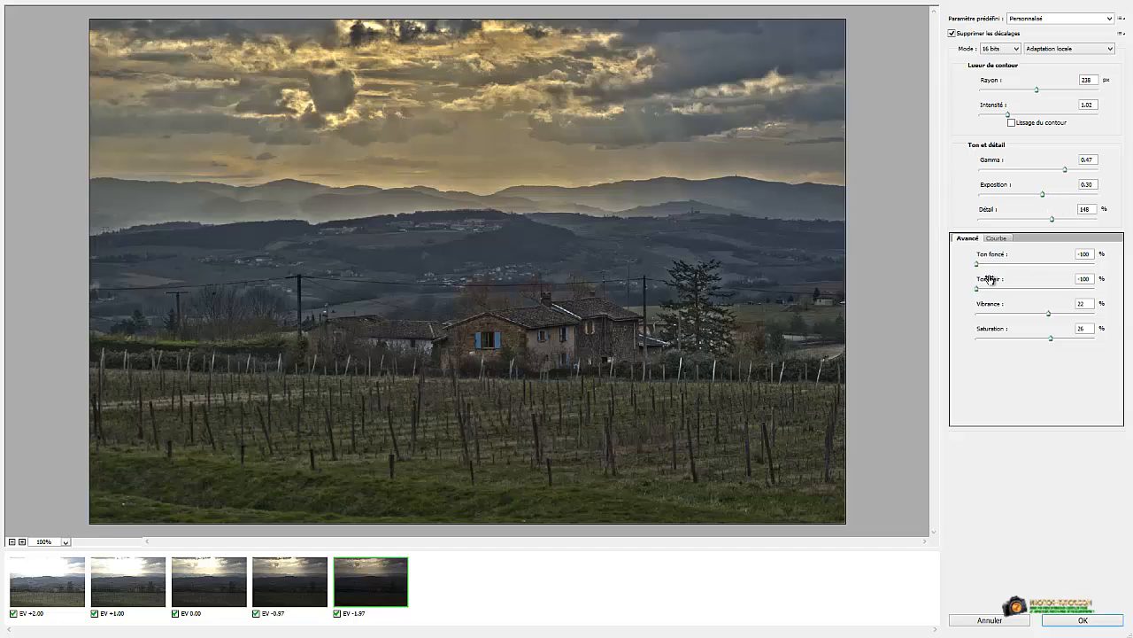
Raise the HDR merge's dark tones (Ton foncé) to 75 % and reduce its saturation.
{"action": "left_click_drag", "start_coordinate": [977, 264], "coordinate": [1063, 275]}
{"action": "left_click_drag", "start_coordinate": [1061, 270], "coordinate": [1080, 276]}
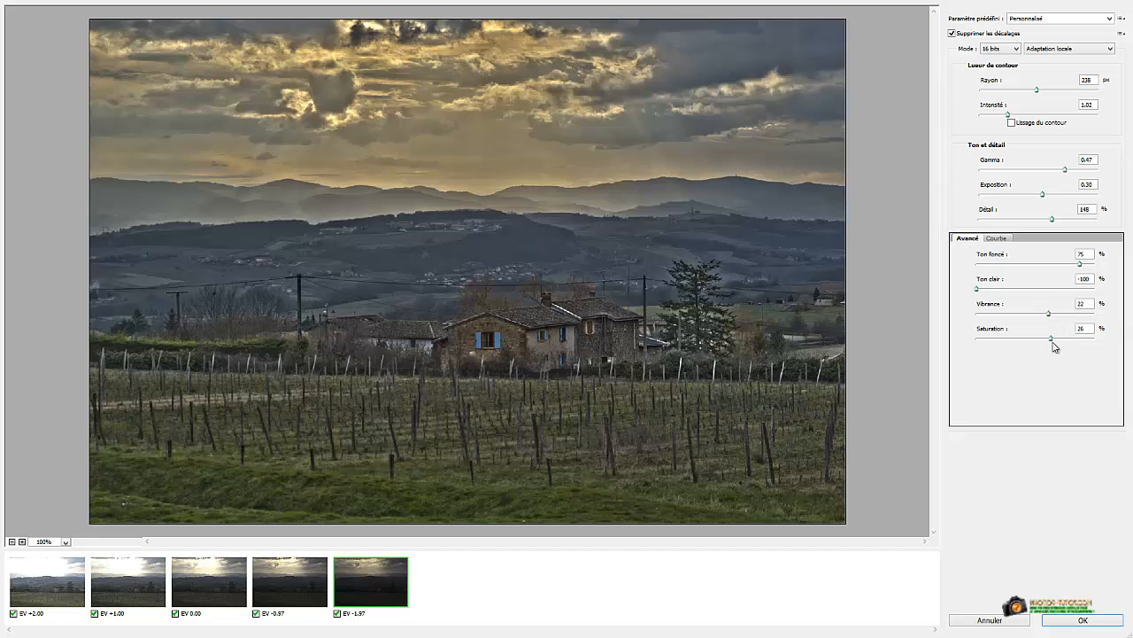
{"action": "left_click_drag", "start_coordinate": [1054, 343], "coordinate": [1036, 346]}
Check the HDR tone curve and generate the merged image in Photoshop.
{"action": "left_click", "coordinate": [996, 238]}
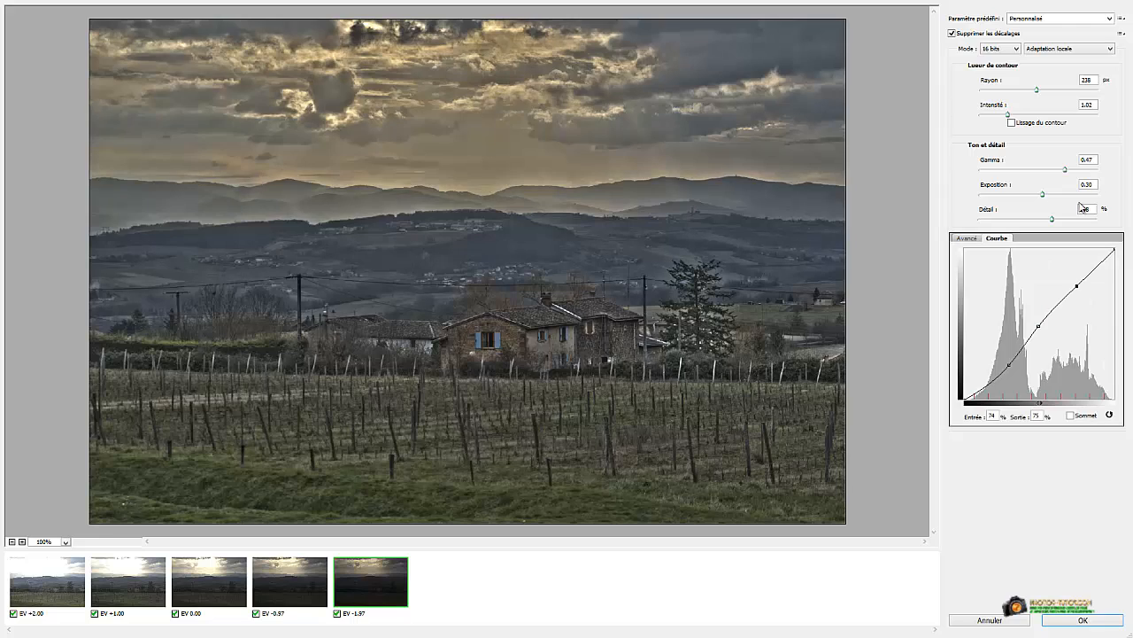
{"action": "left_click", "coordinate": [1083, 622]}
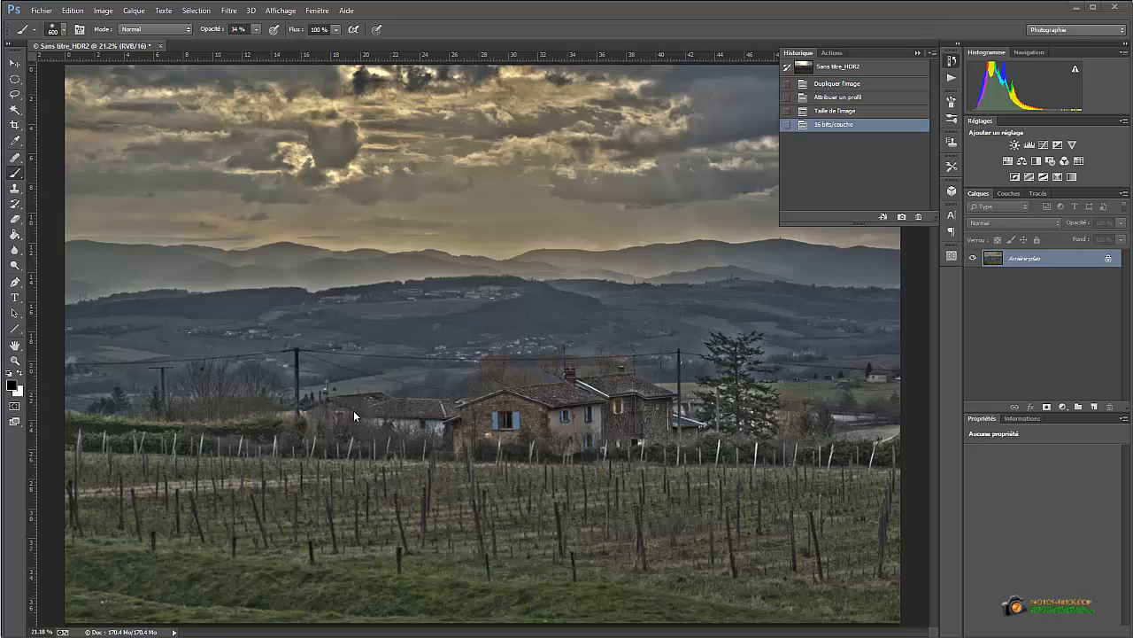
Collapse the history display and duplicate the Arrière-plan layer.
{"action": "left_click", "coordinate": [918, 53]}
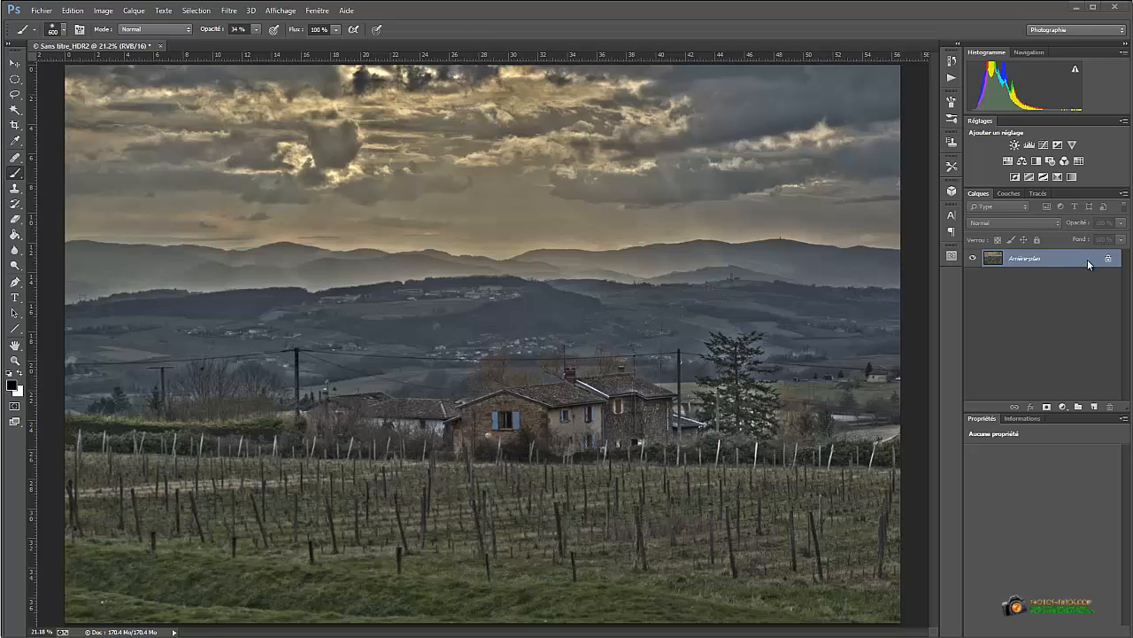
{"action": "left_click_drag", "start_coordinate": [1050, 260], "coordinate": [1095, 406]}
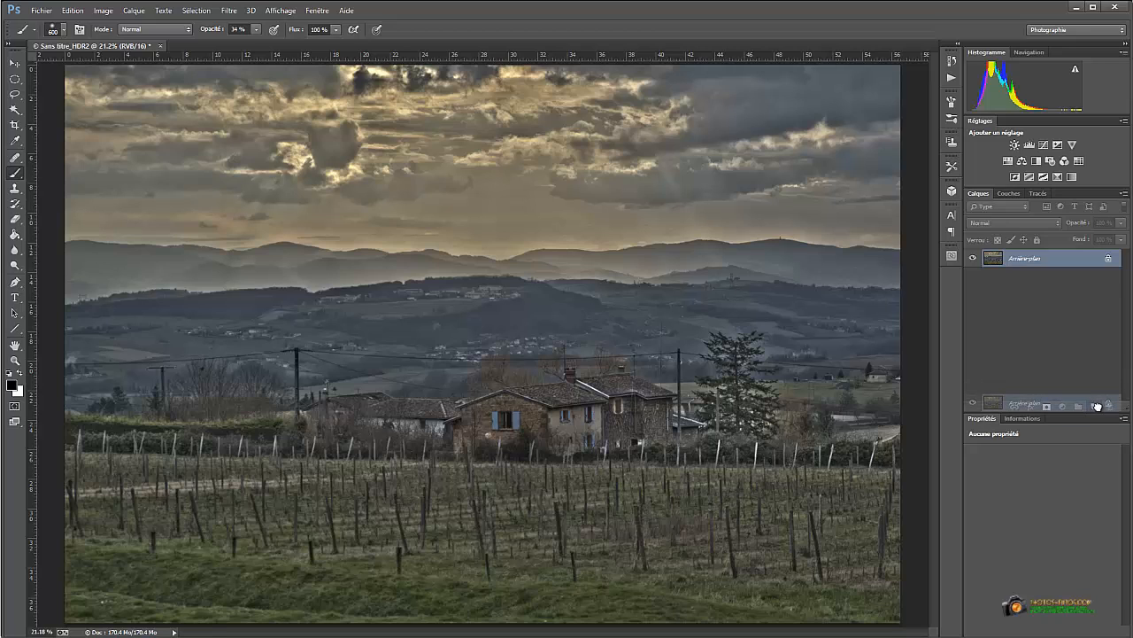
{"action": "left_click_drag", "start_coordinate": [1098, 406], "coordinate": [1097, 406]}
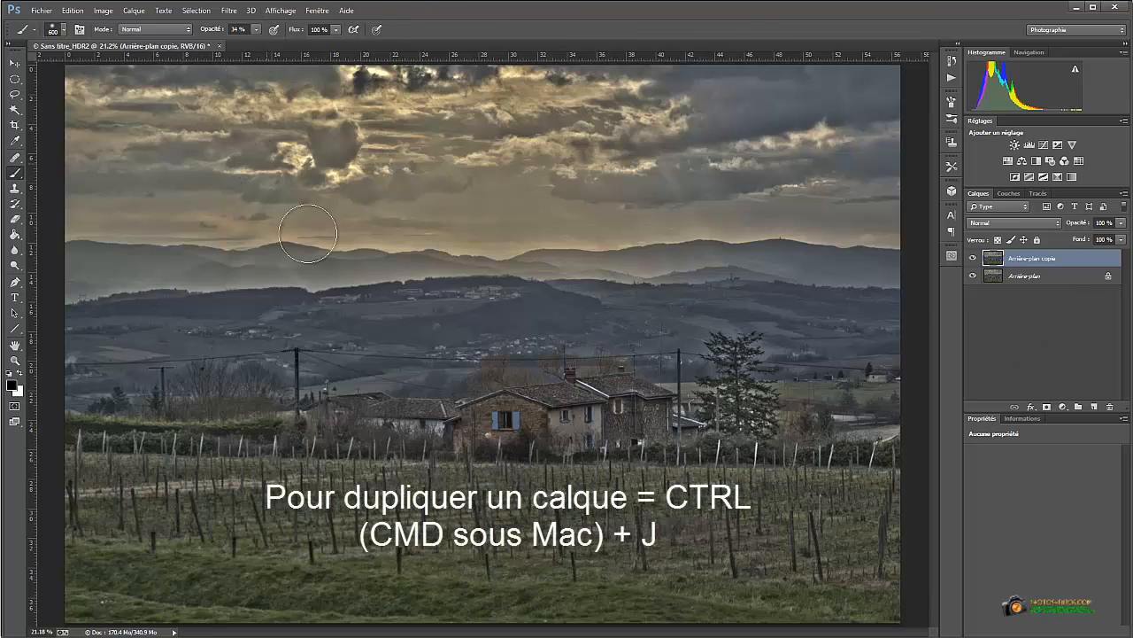
Apply the Passe-haut filter with a 4.0-pixel radius to the duplicated layer.
{"action": "left_click", "coordinate": [228, 11]}
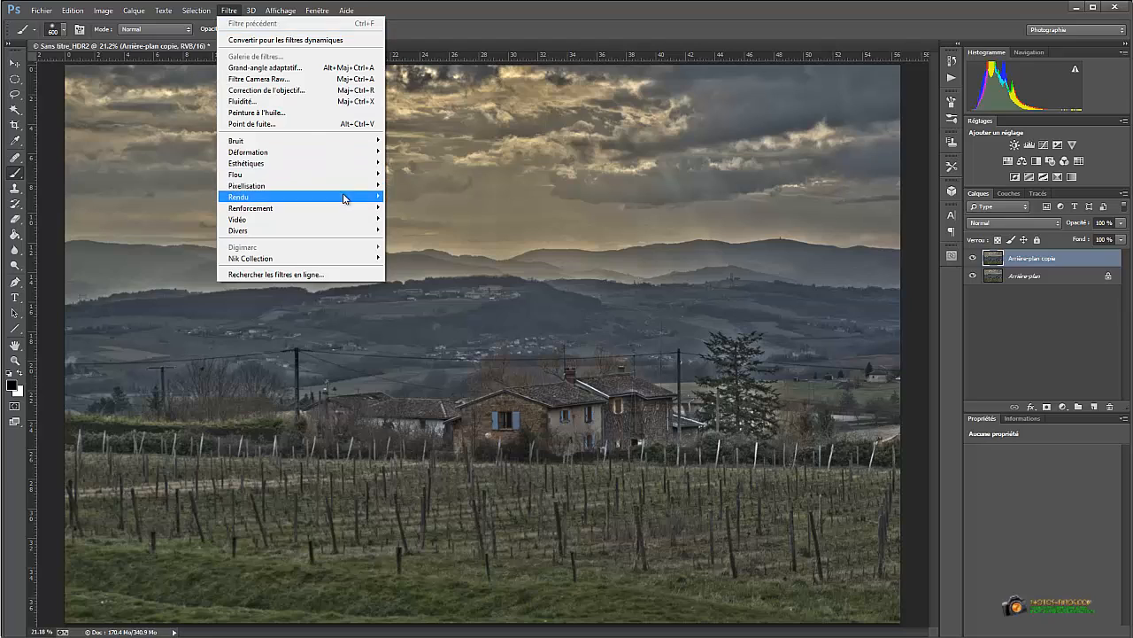
{"action": "mouse_move", "coordinate": [354, 212]}
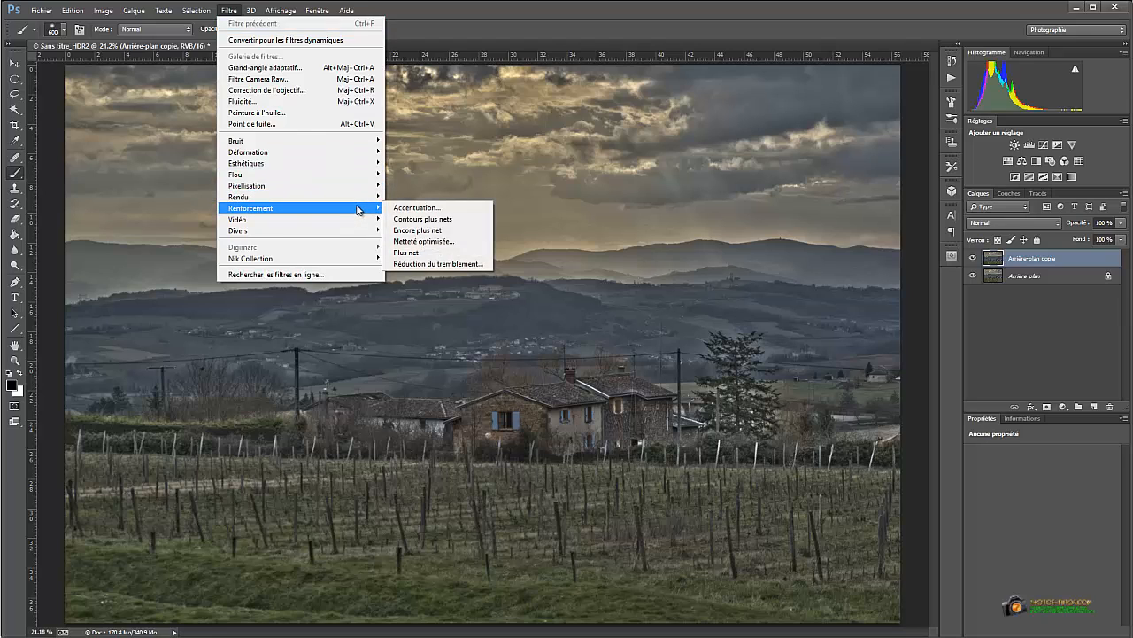
{"action": "mouse_move", "coordinate": [374, 234]}
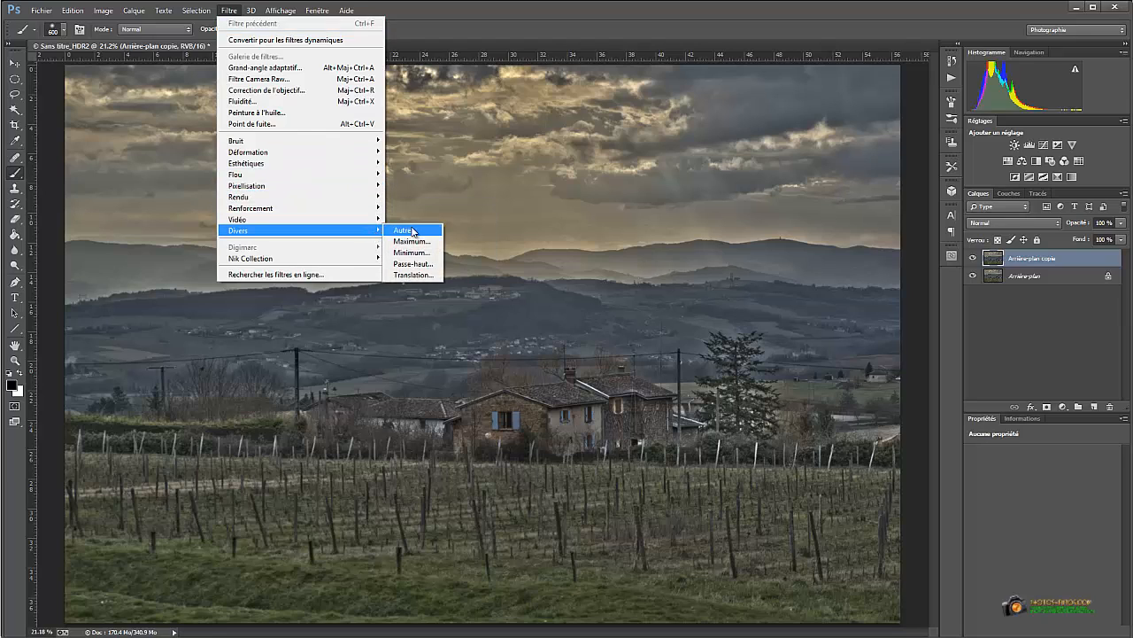
{"action": "left_click", "coordinate": [417, 266]}
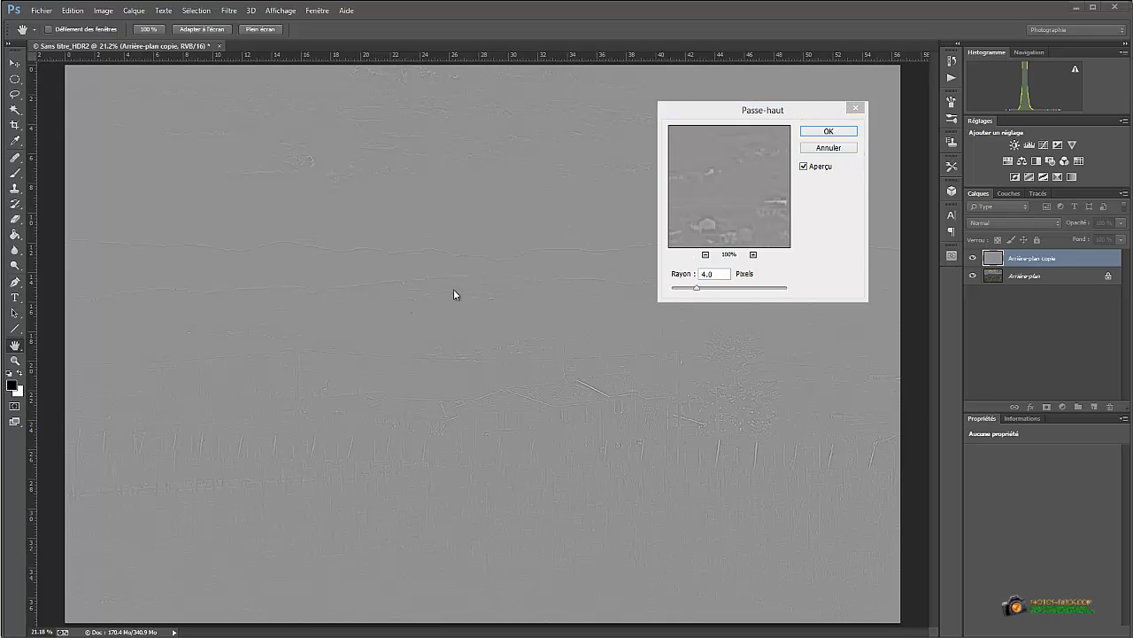
{"action": "left_click", "coordinate": [705, 256]}
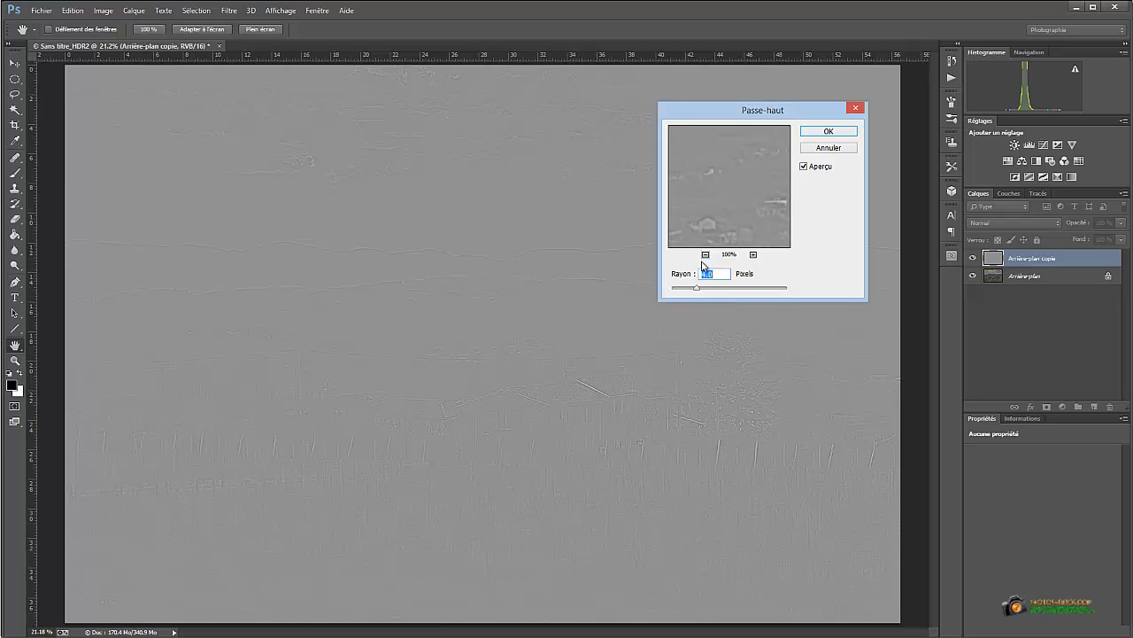
{"action": "left_click", "coordinate": [706, 255]}
{"action": "left_click", "coordinate": [830, 132]}
{"action": "key", "text": "b"}
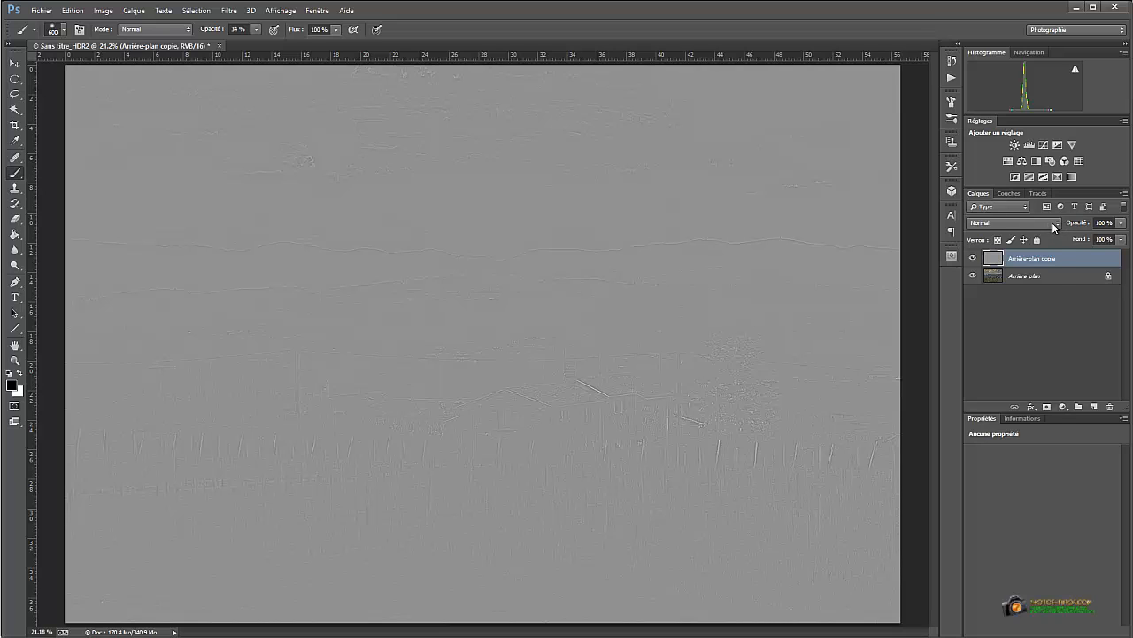
Set the Passe-haut layer's blend mode to Incrustation and hide the layer to compare the sharpening on the house.
{"action": "left_click", "coordinate": [1051, 222]}
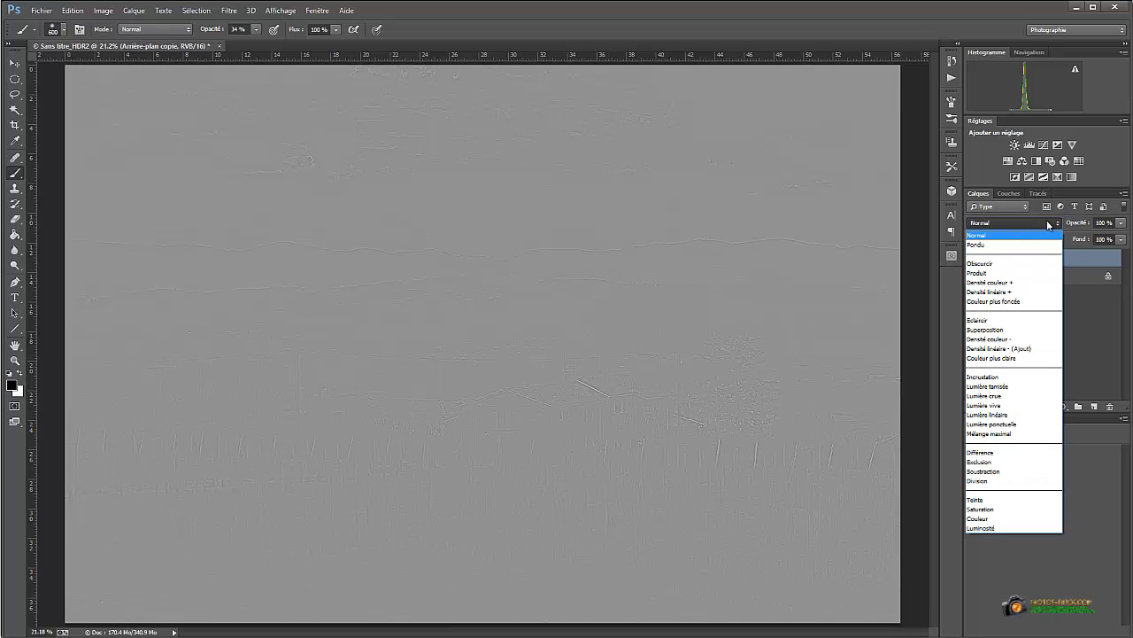
{"action": "left_click", "coordinate": [1031, 379]}
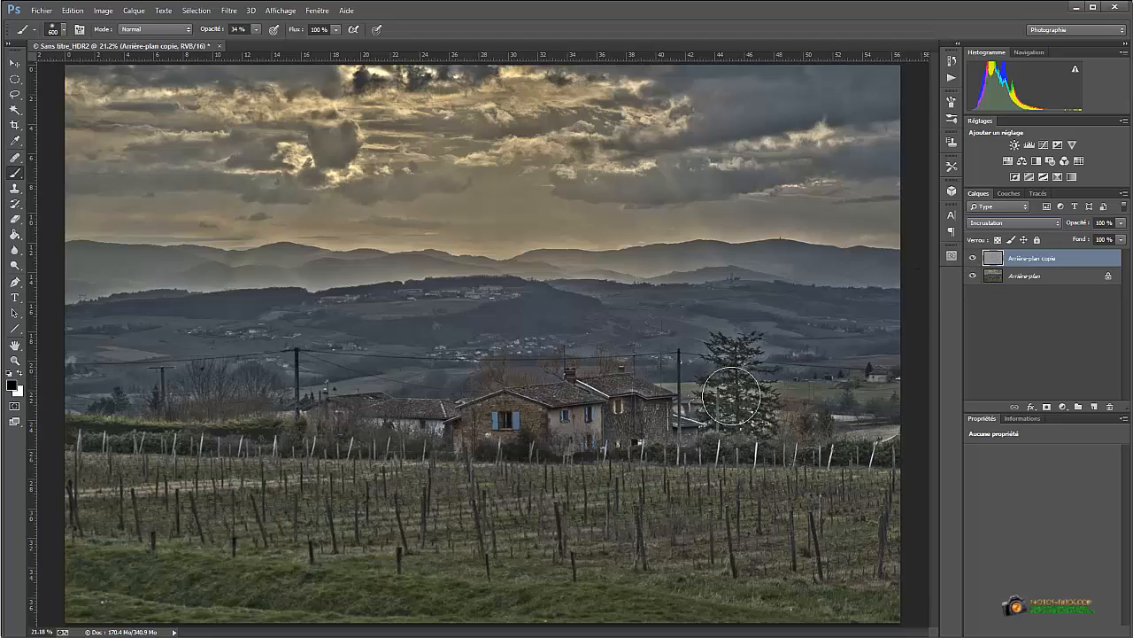
{"action": "left_click_drag", "start_coordinate": [548, 411], "coordinate": [609, 421]}
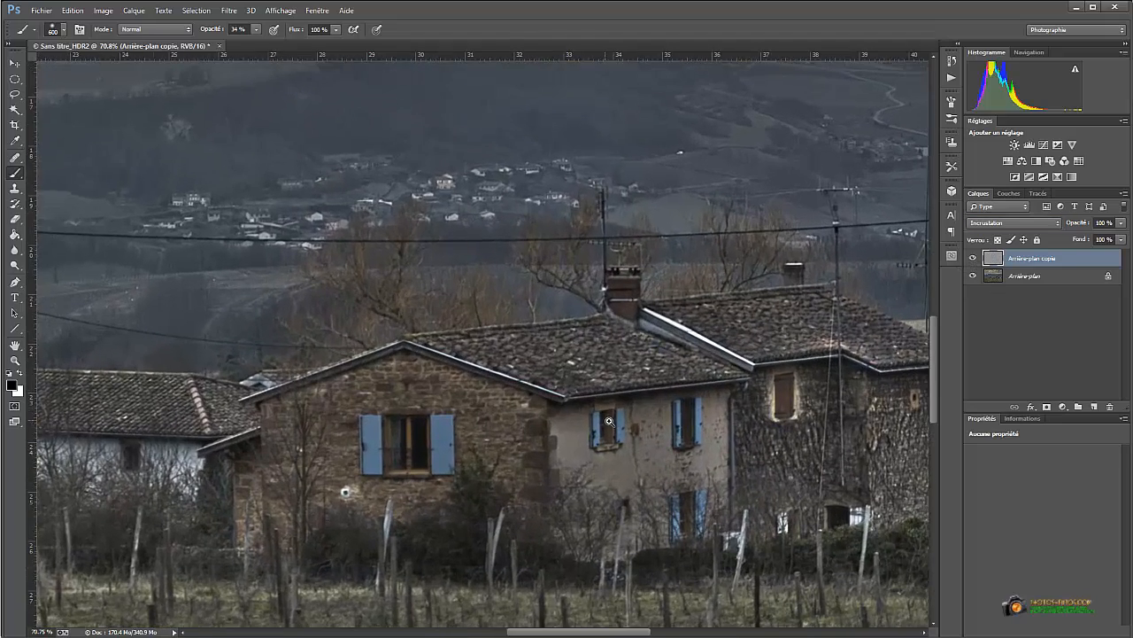
{"action": "left_click", "coordinate": [974, 259]}
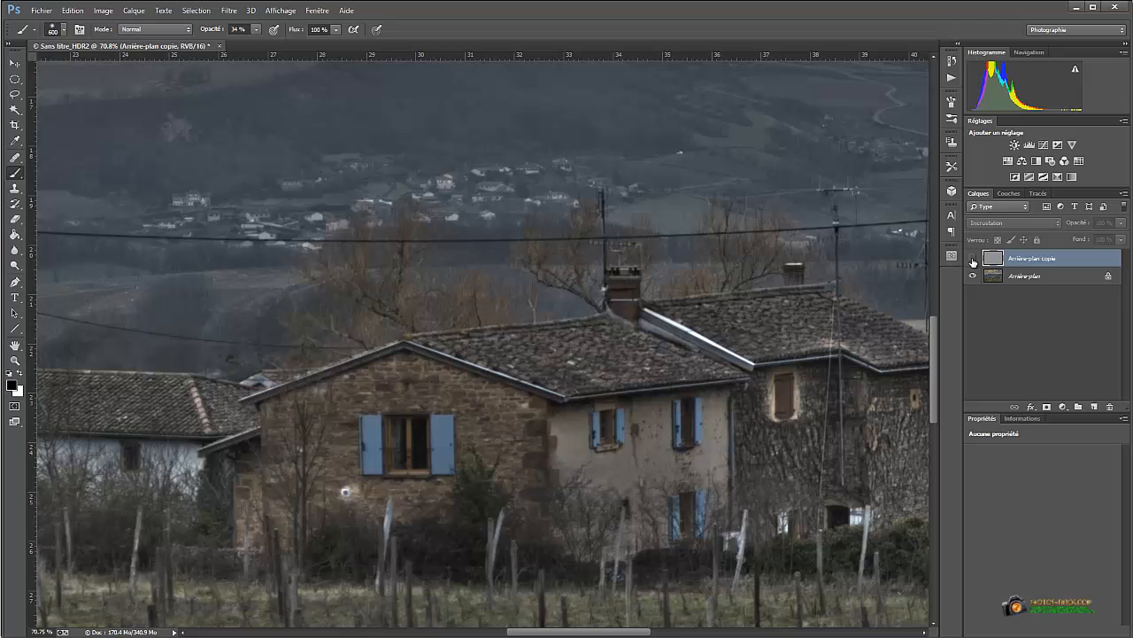
Show the high-pass layer again and stamp all visible layers into a new merged layer above it.
{"action": "left_click", "coordinate": [973, 259]}
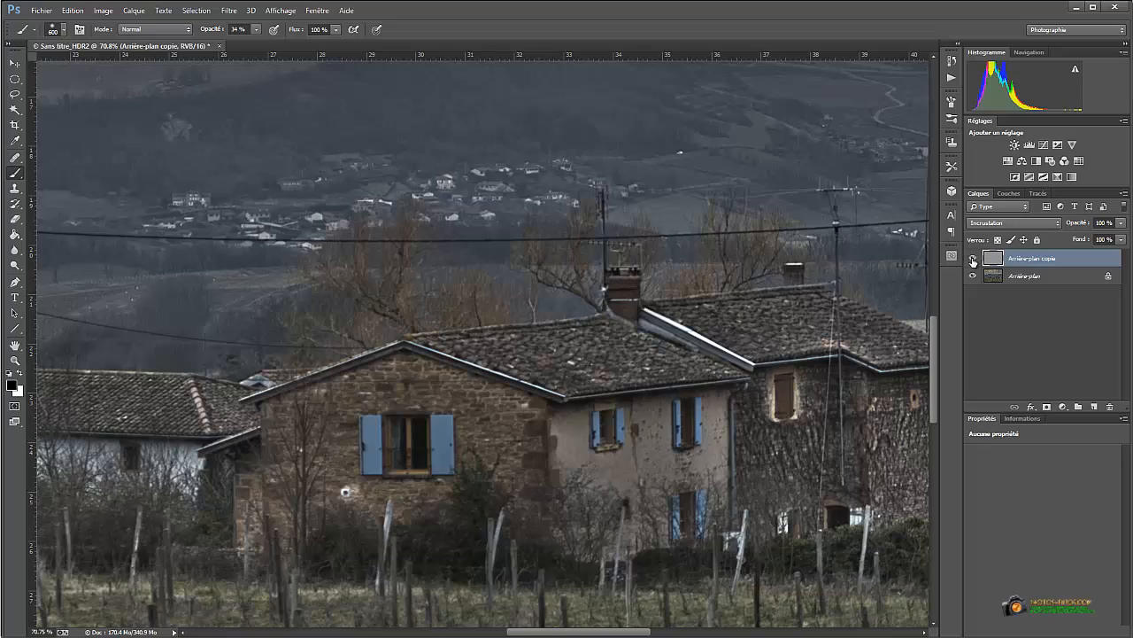
{"action": "scroll", "coordinate": [688, 355], "scroll_direction": "down", "scroll_amount": 3}
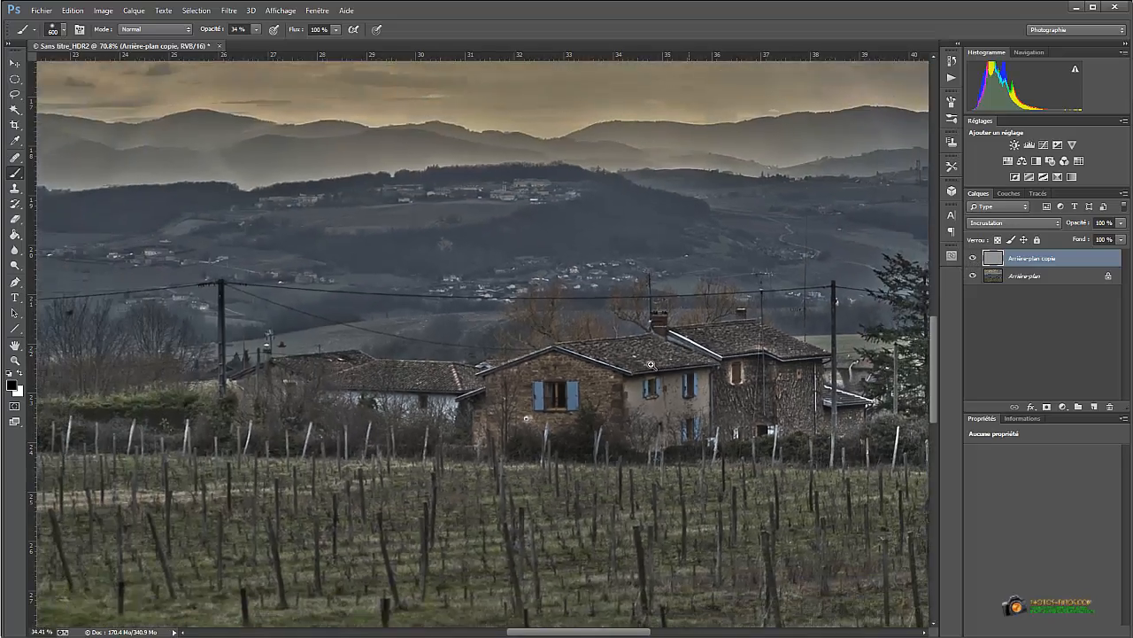
{"action": "scroll", "coordinate": [651, 363], "scroll_direction": "down", "scroll_amount": 2}
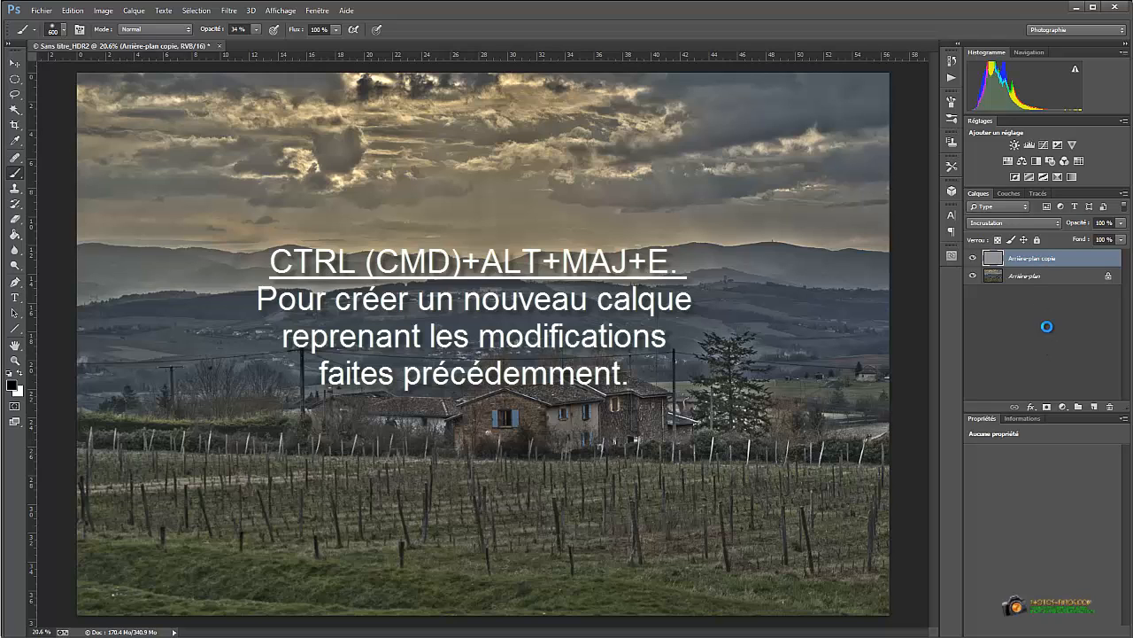
{"action": "key", "text": "ctrl+alt+shift+e"}
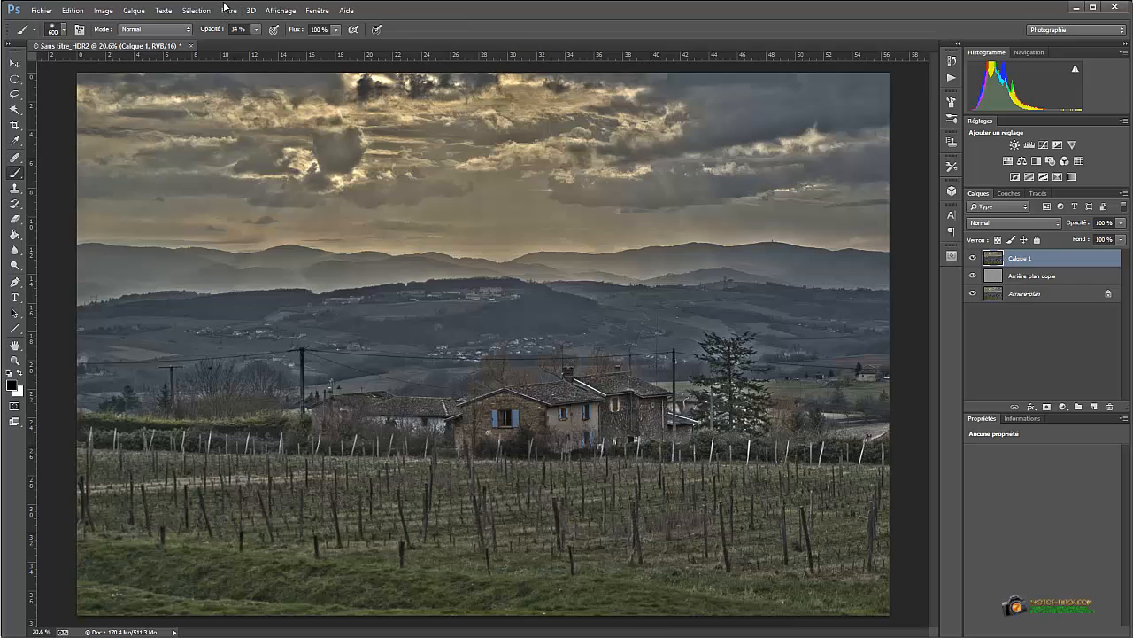
{"action": "left_click", "coordinate": [197, 11]}
{"action": "mouse_move", "coordinate": [230, 11]}
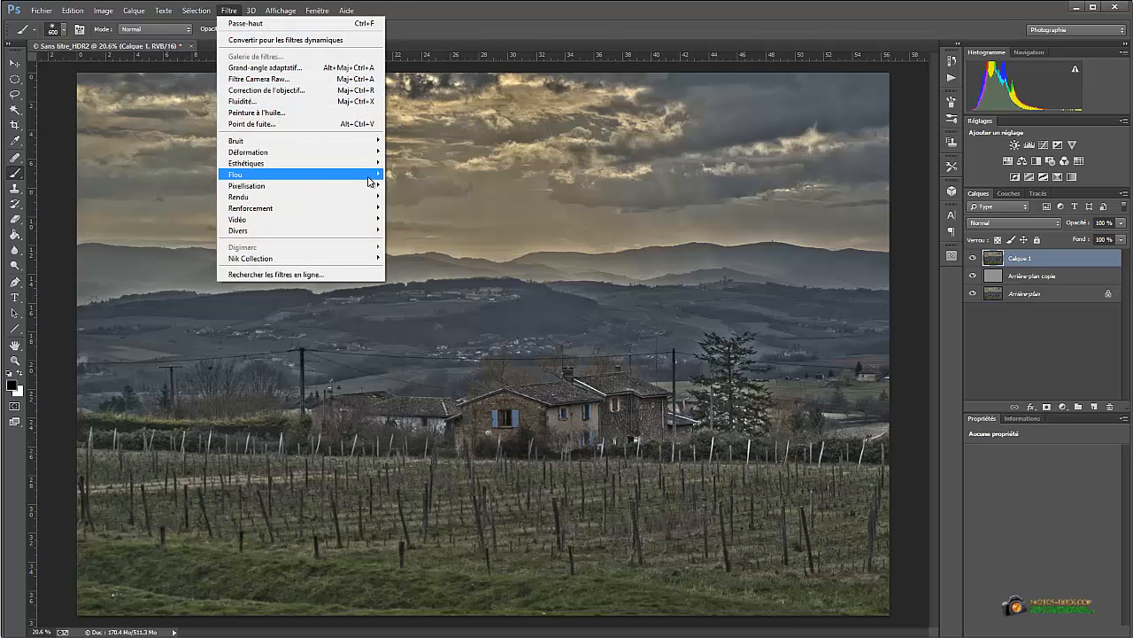
{"action": "mouse_move", "coordinate": [369, 177]}
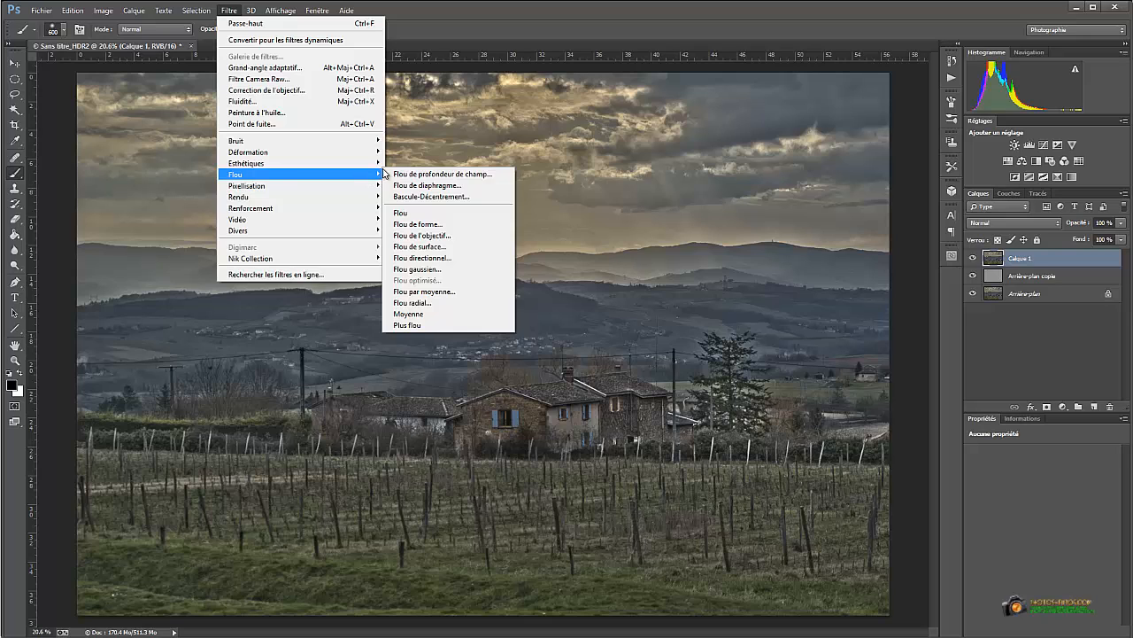
{"action": "left_click", "coordinate": [422, 258]}
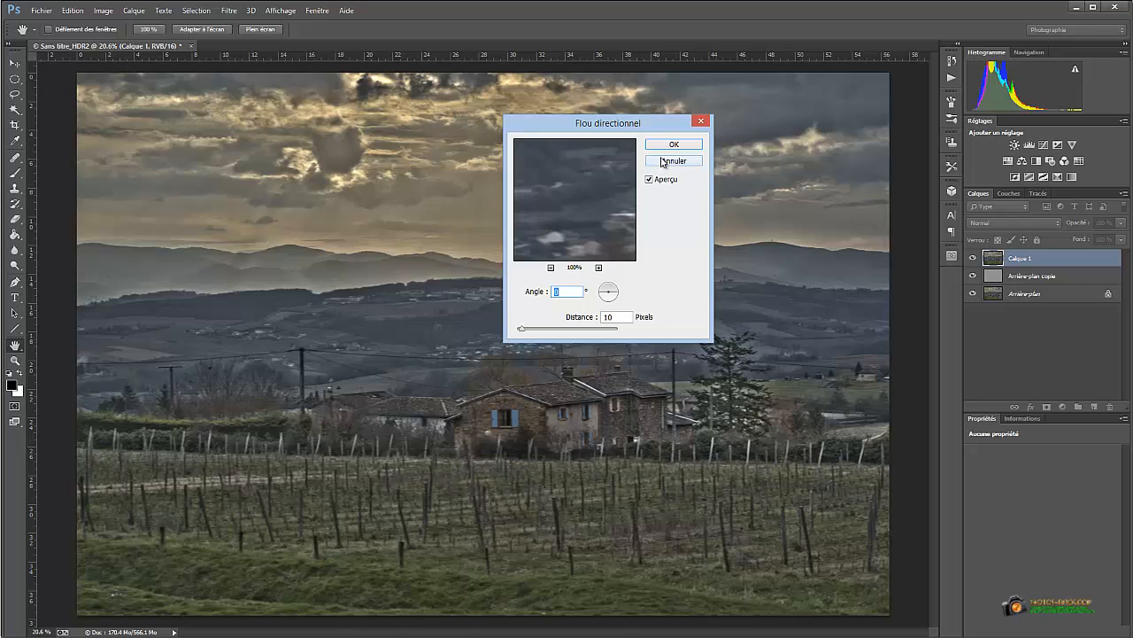
{"action": "left_click", "coordinate": [663, 161]}
Apply a Flou gaussien of 50 pixels to the merged layer Calque 1.
{"action": "left_click", "coordinate": [229, 11]}
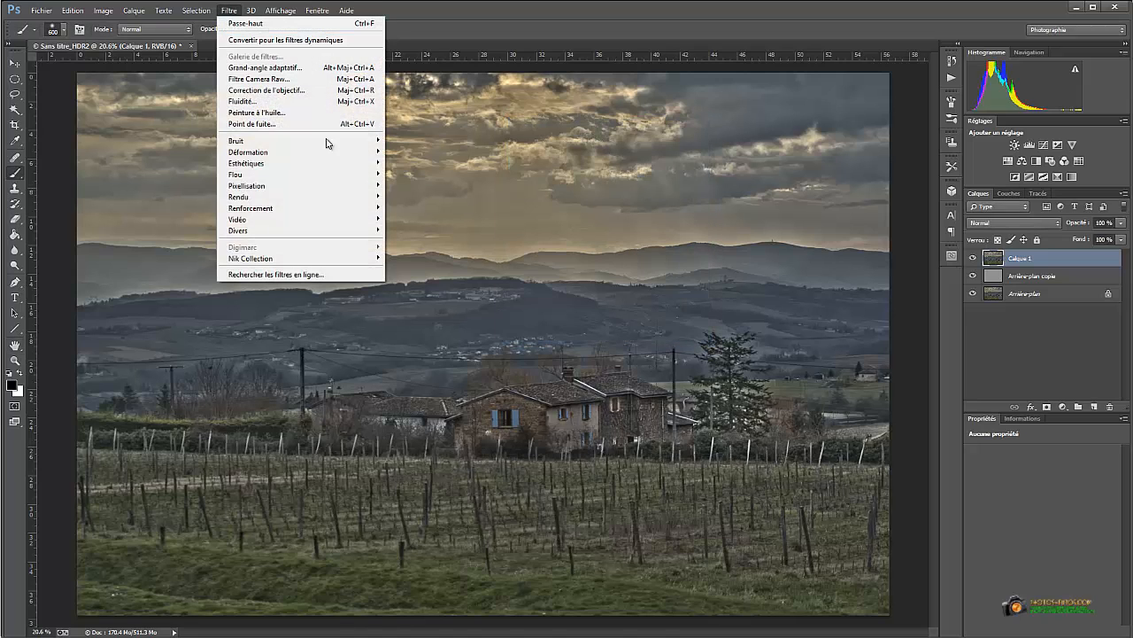
{"action": "mouse_move", "coordinate": [375, 174]}
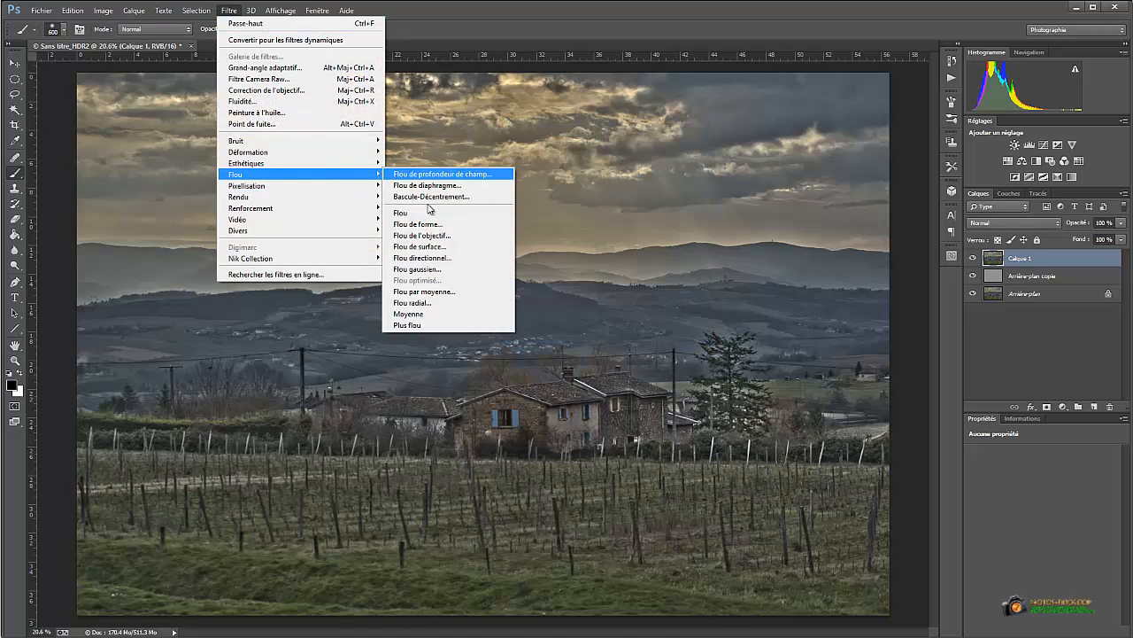
{"action": "left_click", "coordinate": [434, 270]}
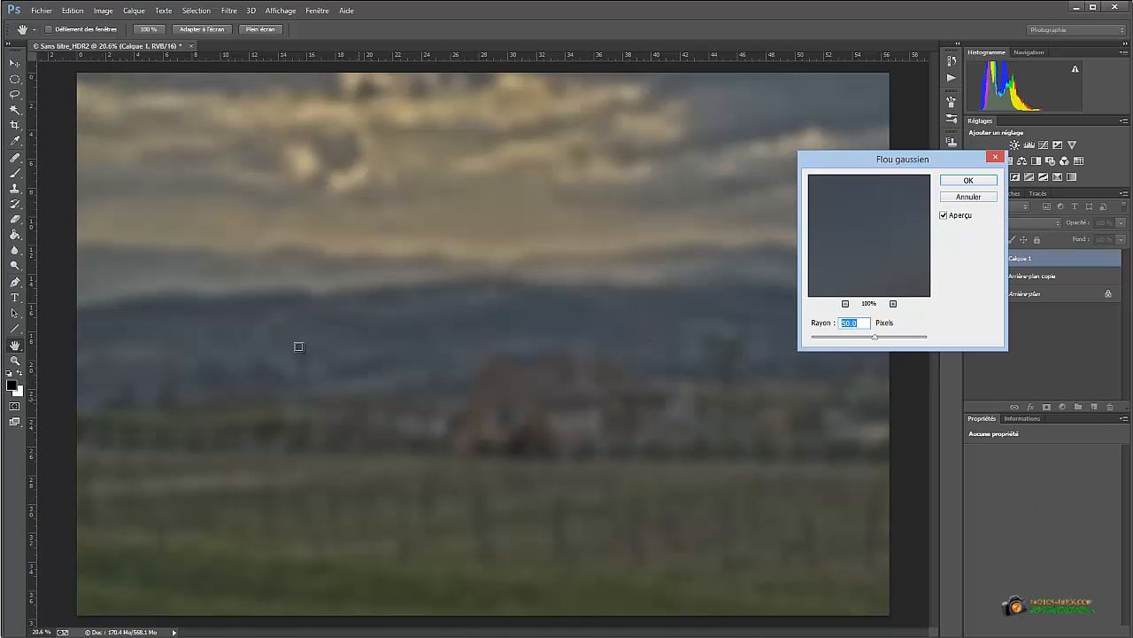
{"action": "left_click", "coordinate": [963, 184]}
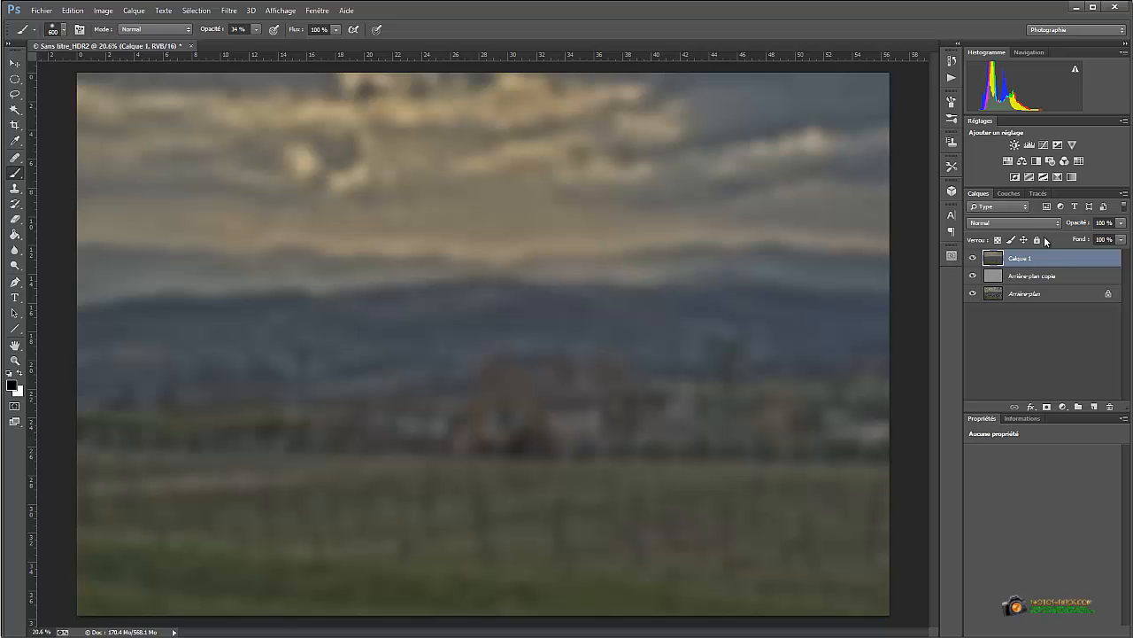
Set the blurred Calque 1 to Lumière tamisée blend mode at 34 % opacity, toggling its visibility to compare the effect.
{"action": "left_click", "coordinate": [1048, 225]}
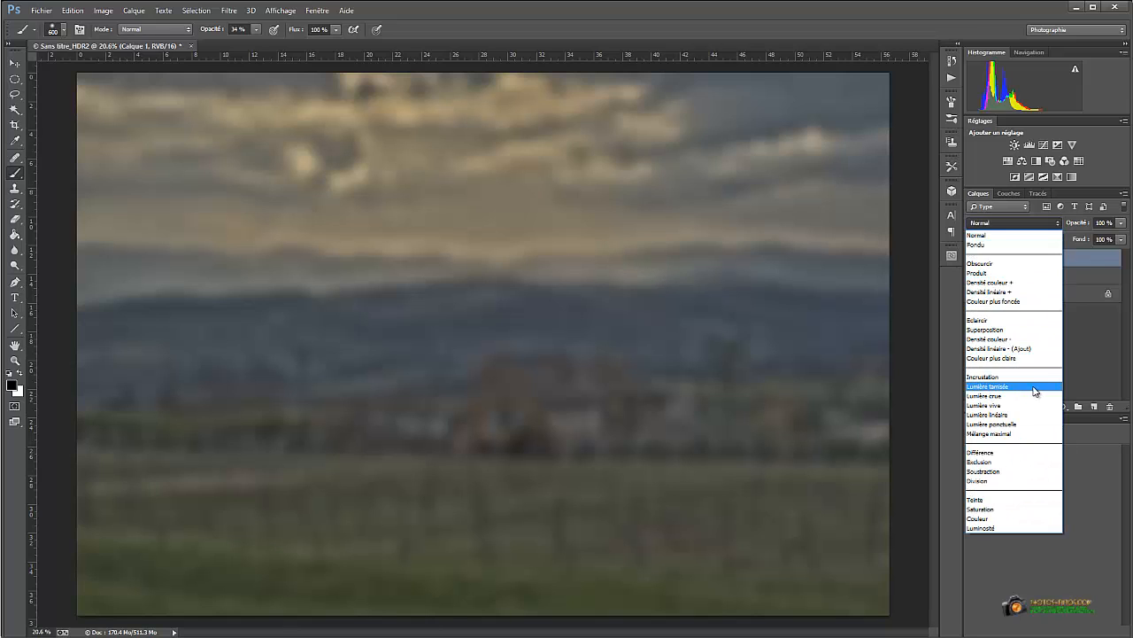
{"action": "left_click", "coordinate": [1037, 387]}
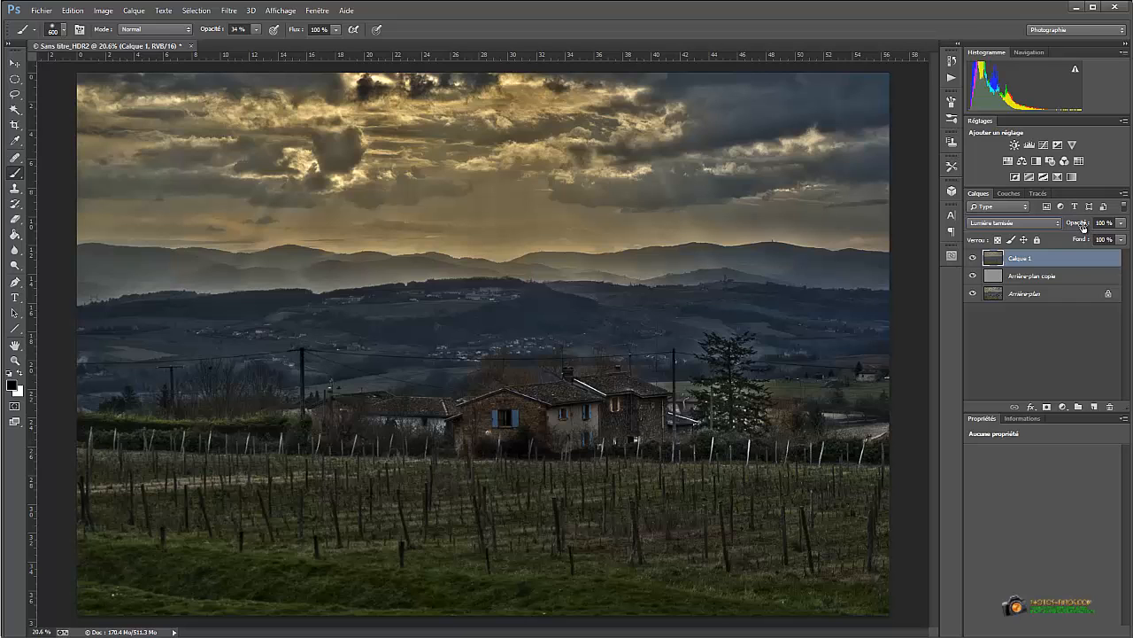
{"action": "left_click_drag", "start_coordinate": [1081, 227], "coordinate": [1051, 235]}
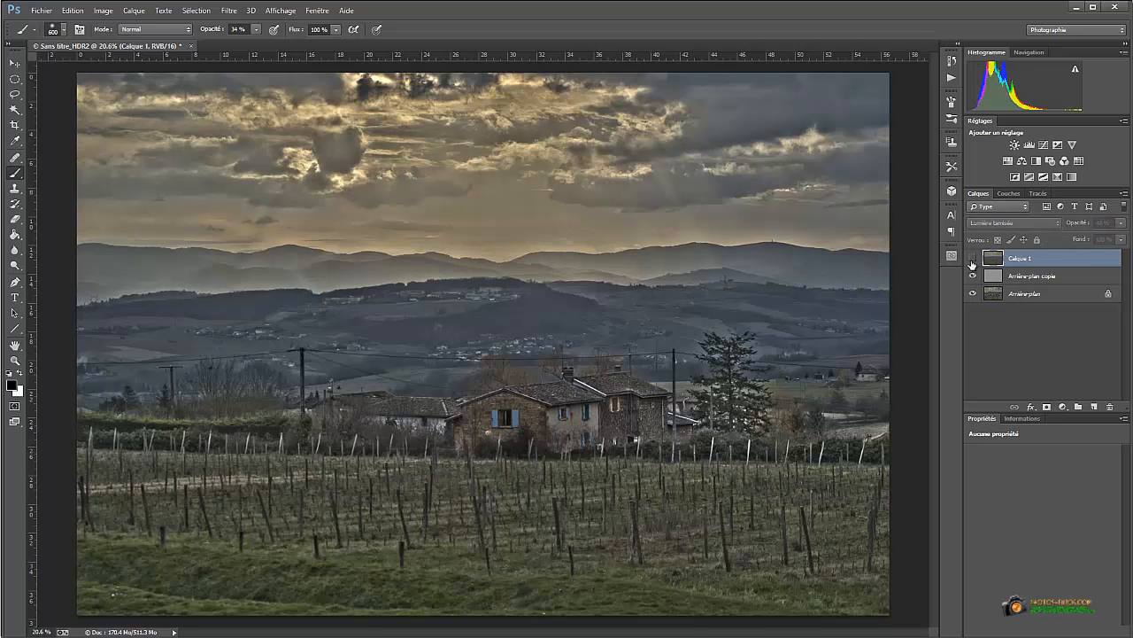
{"action": "left_click", "coordinate": [972, 257]}
{"action": "left_click", "coordinate": [972, 258]}
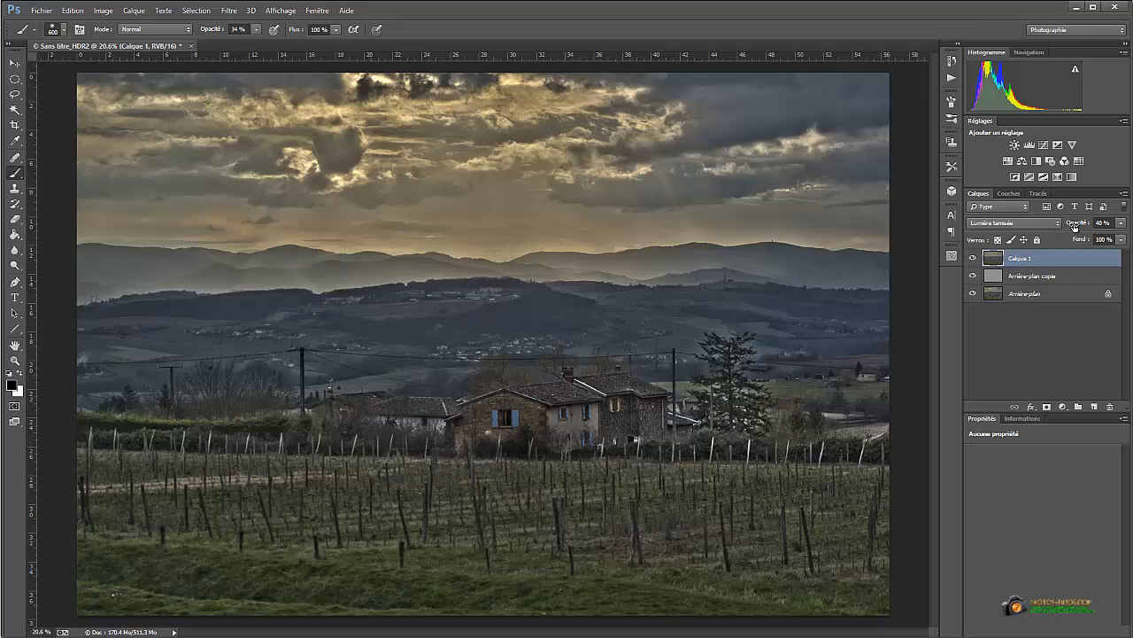
{"action": "left_click_drag", "start_coordinate": [1079, 226], "coordinate": [1073, 233]}
{"action": "left_click", "coordinate": [974, 258]}
{"action": "left_click", "coordinate": [973, 258]}
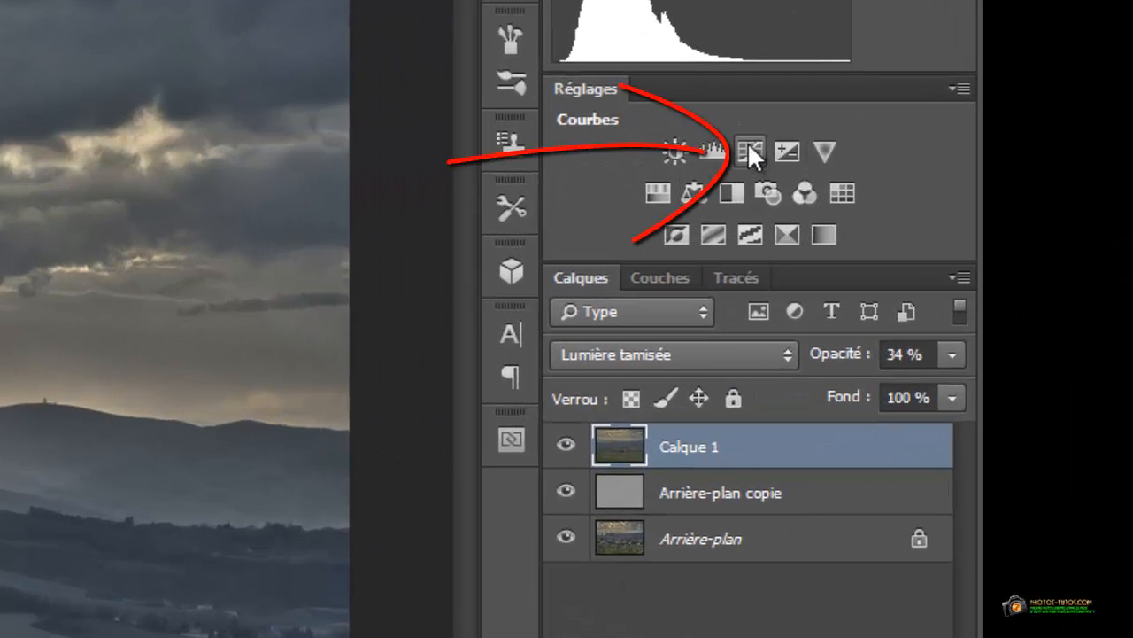
Add a Courbes adjustment layer using the Contraste moyen (RVB) preset.
{"action": "left_click", "coordinate": [746, 148]}
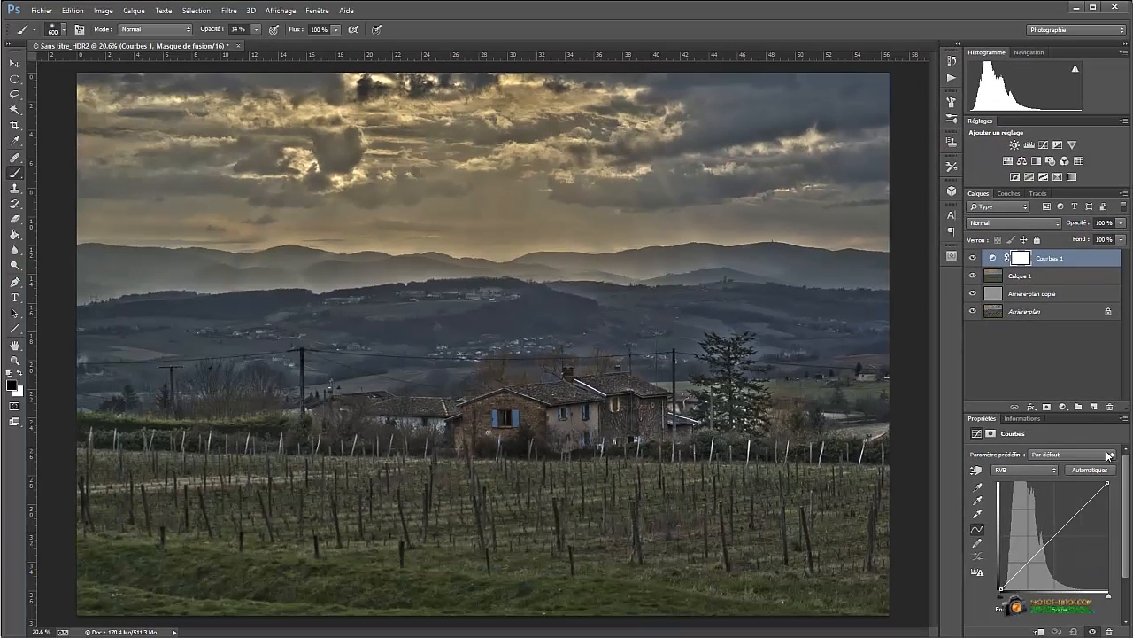
{"action": "left_click", "coordinate": [1107, 454]}
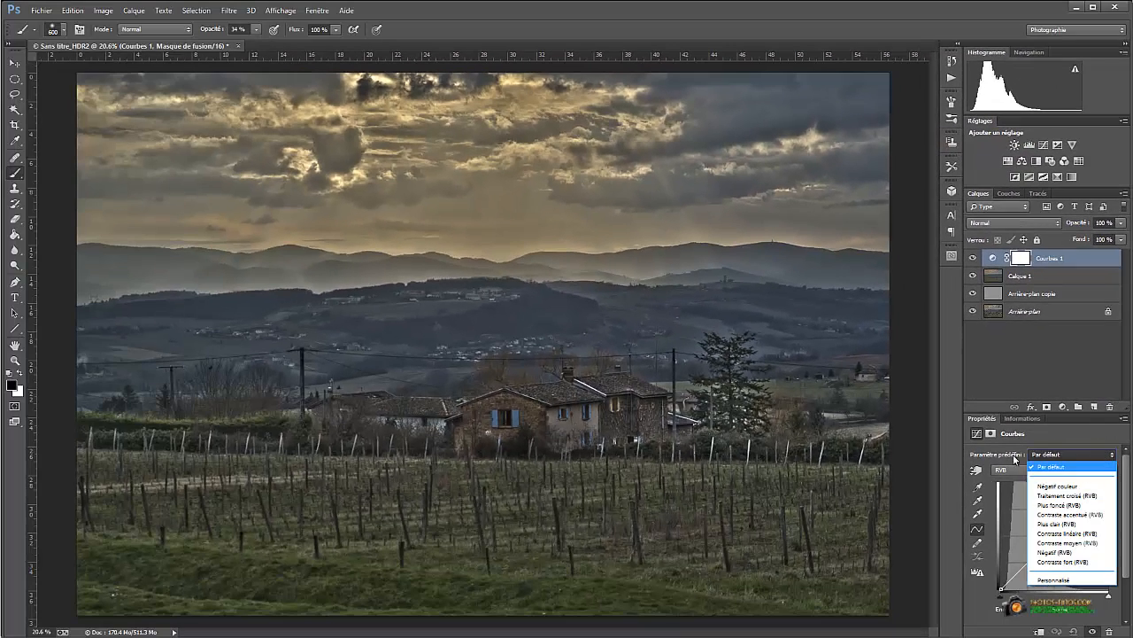
{"action": "left_click", "coordinate": [1104, 543]}
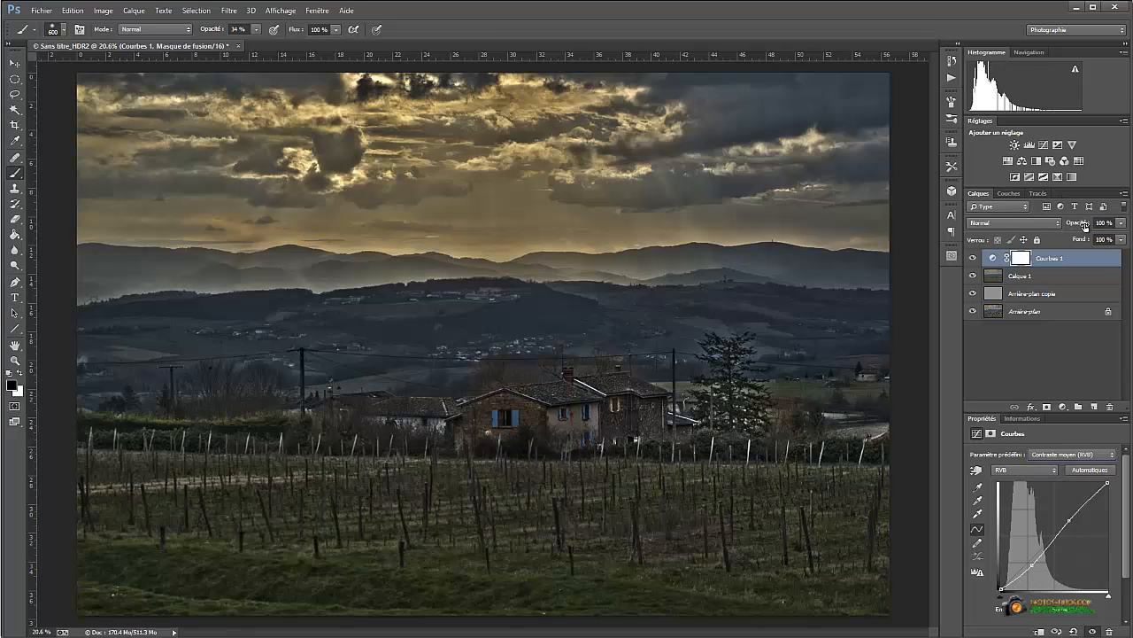
Reduce the Courbes 1 layer's opacity to 44 %, compare the image with and without it, and select its mask.
{"action": "left_click_drag", "start_coordinate": [1087, 224], "coordinate": [1063, 223]}
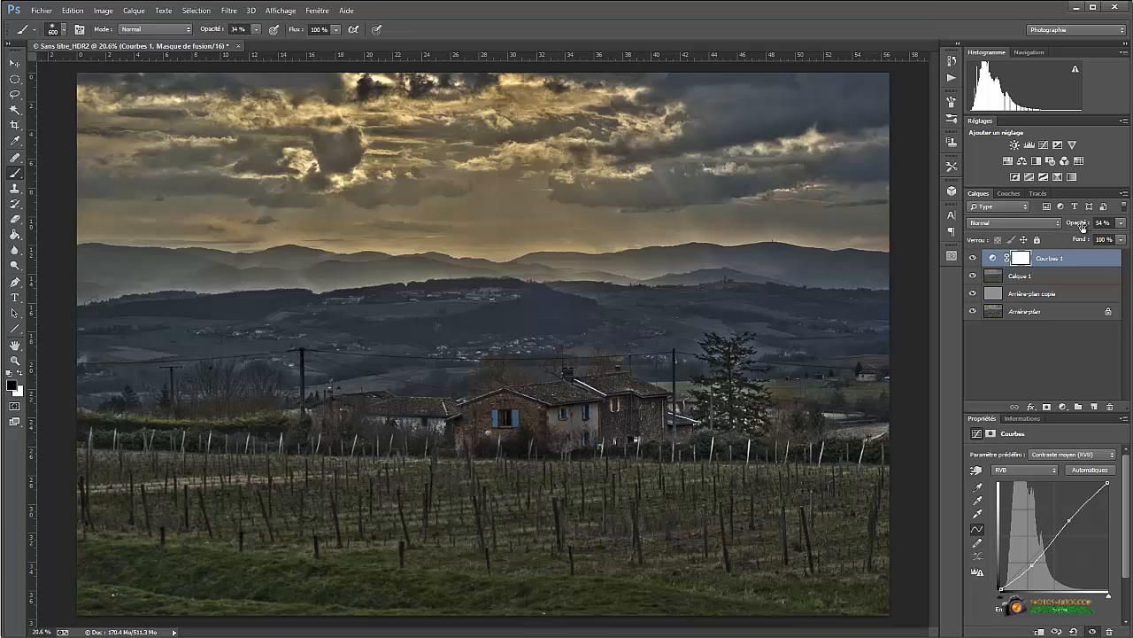
{"action": "left_click_drag", "start_coordinate": [1082, 226], "coordinate": [1078, 227]}
{"action": "left_click", "coordinate": [1079, 226]}
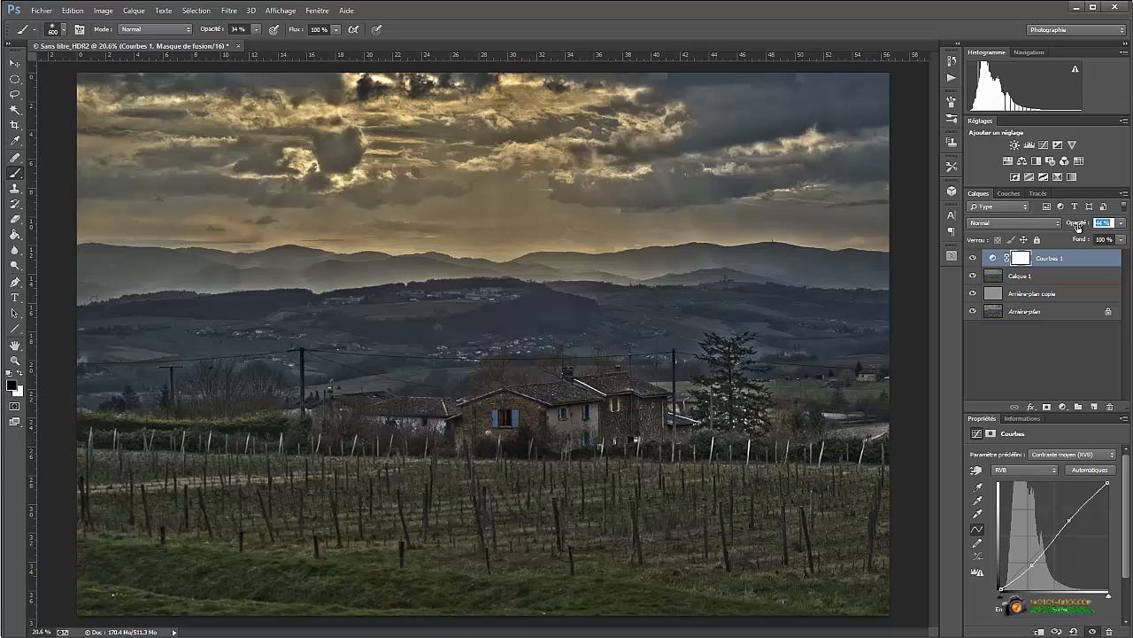
{"action": "left_click", "coordinate": [975, 260]}
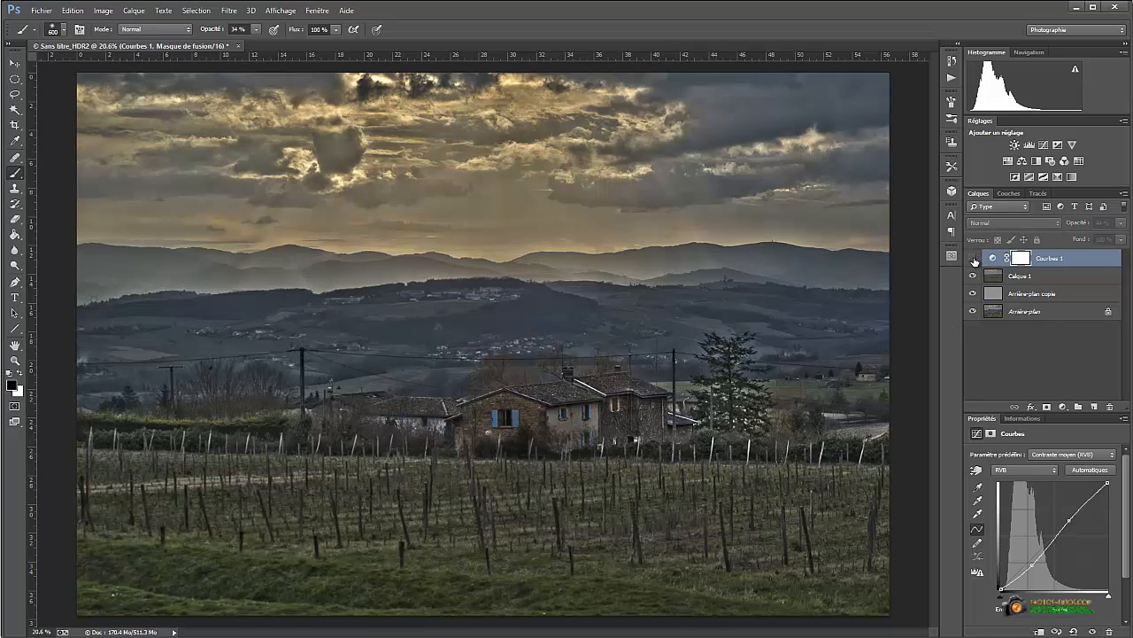
{"action": "left_click", "coordinate": [975, 260]}
{"action": "left_click", "coordinate": [974, 258]}
{"action": "left_click", "coordinate": [986, 264]}
{"action": "left_click", "coordinate": [974, 259]}
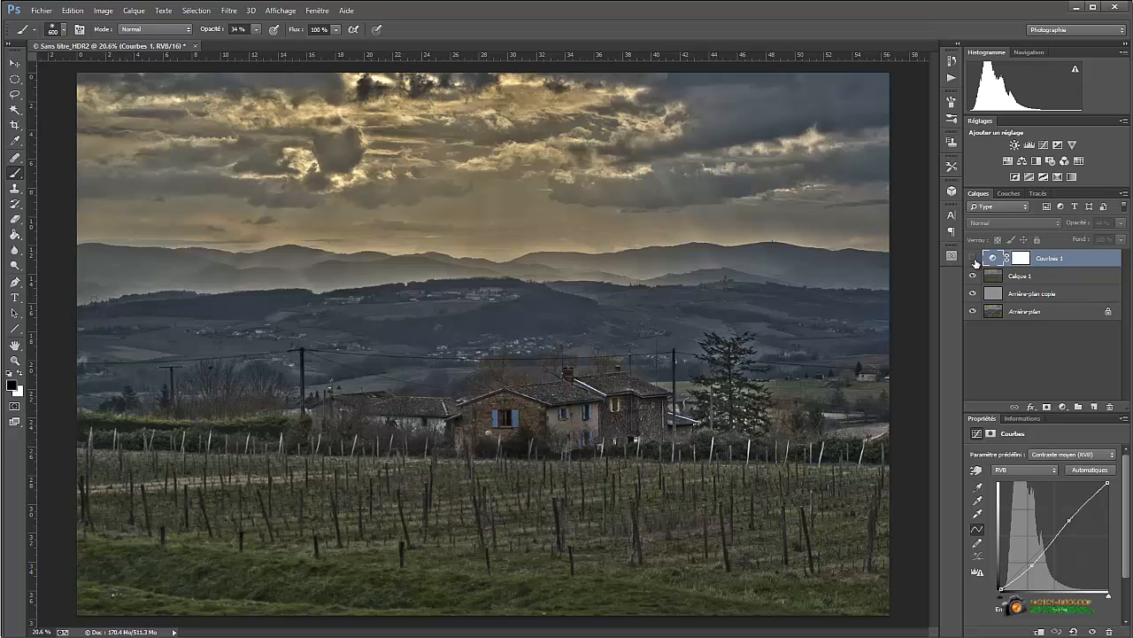
{"action": "left_click", "coordinate": [1021, 258]}
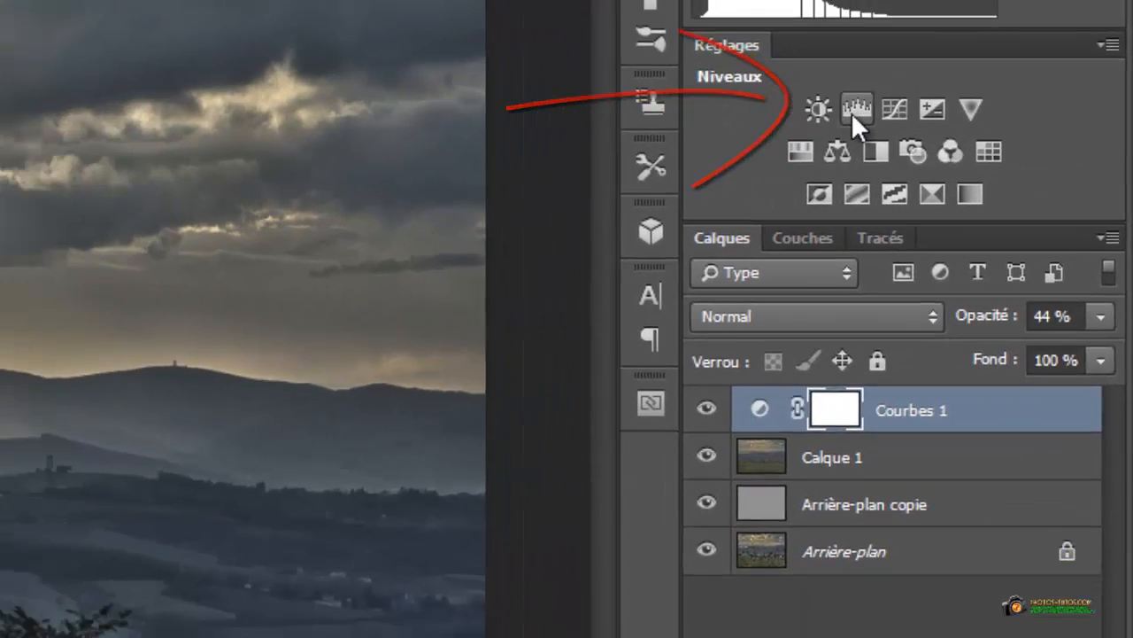
Add a Niveaux adjustment layer with the white input at 200 and the midtones at 1.06, and save the image.
{"action": "left_click", "coordinate": [822, 103]}
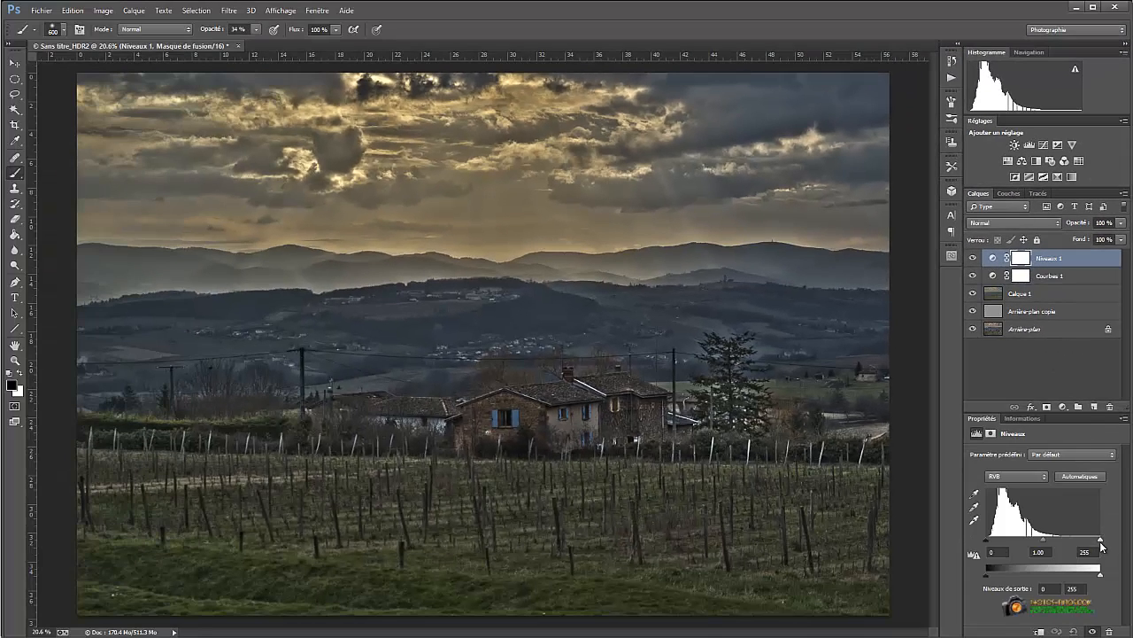
{"action": "left_click_drag", "start_coordinate": [1102, 542], "coordinate": [1077, 542]}
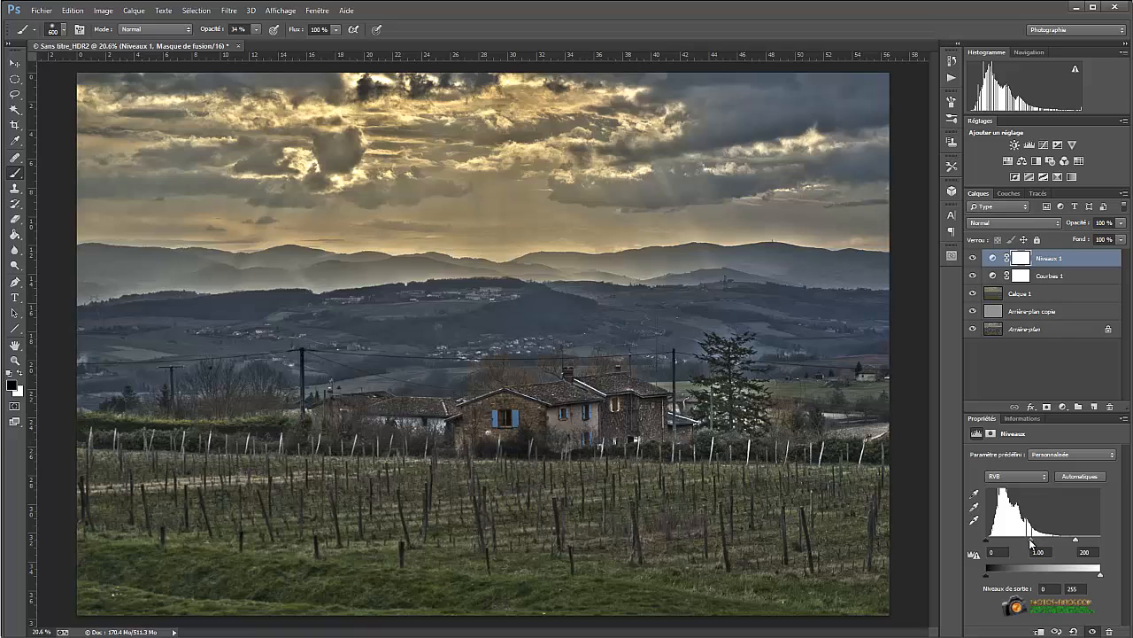
{"action": "left_click_drag", "start_coordinate": [1032, 539], "coordinate": [1032, 545]}
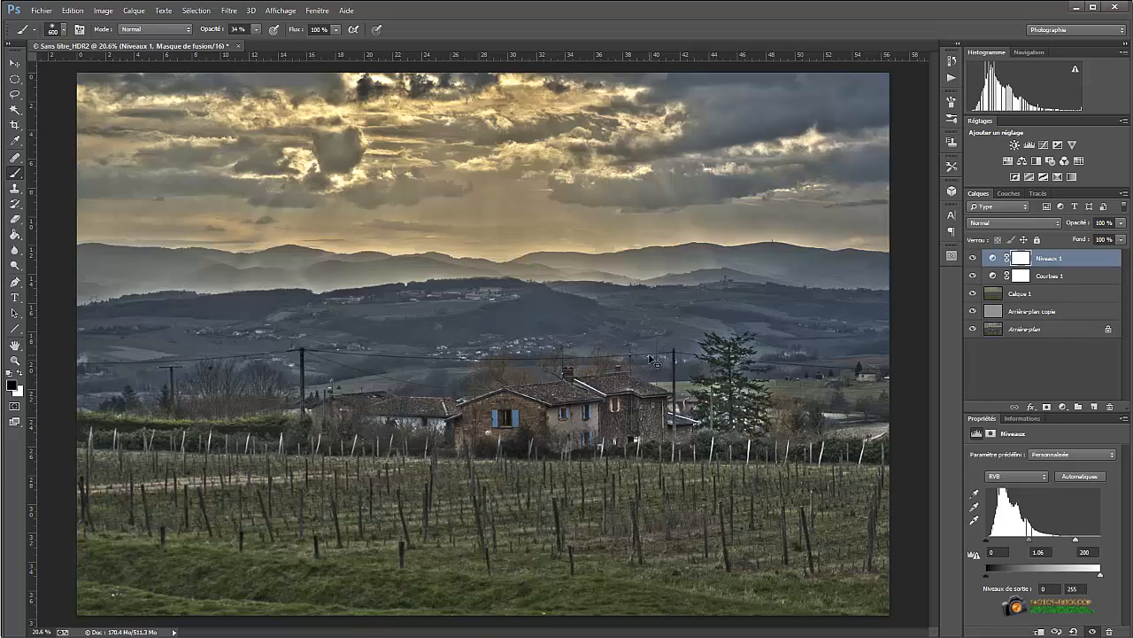
{"action": "key", "text": "ctrl+s"}
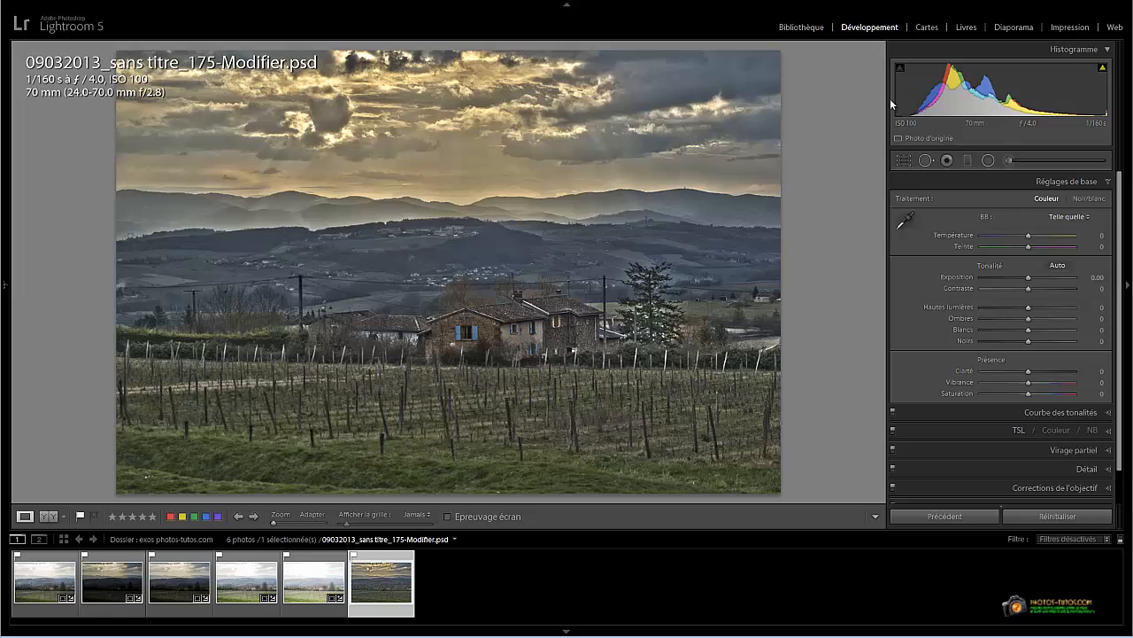
In Lightroom, set the merged PSD's Température to −8, Hautes lumières to −34, Ombres to −15 and Blancs to −44.
{"action": "left_click", "coordinate": [1086, 217]}
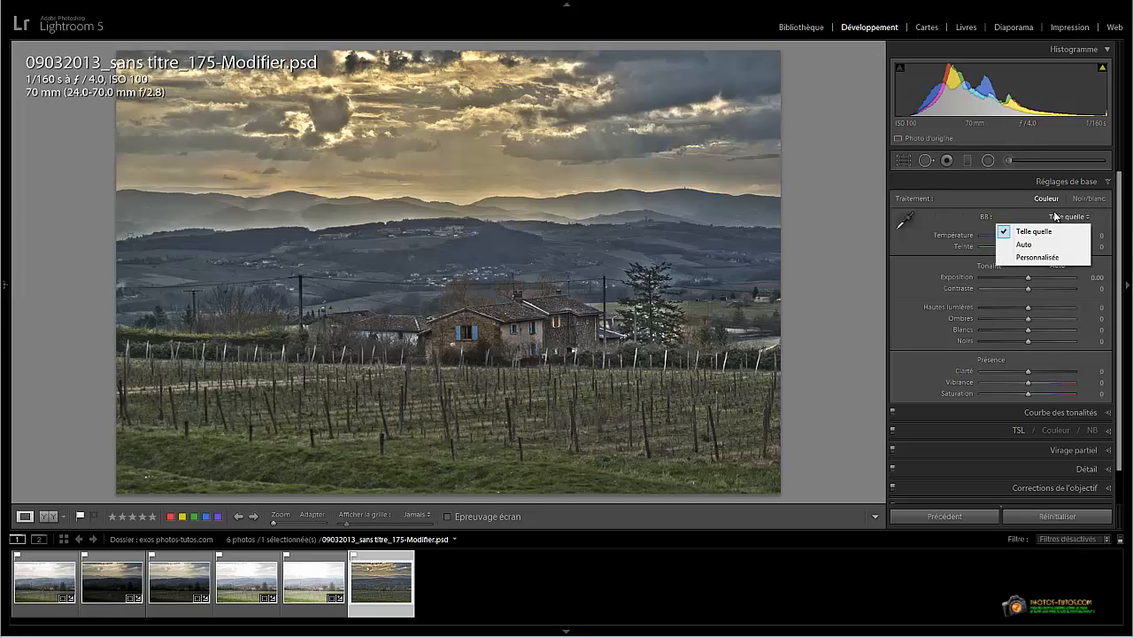
{"action": "left_click", "coordinate": [1056, 217]}
{"action": "left_click_drag", "start_coordinate": [1027, 237], "coordinate": [1024, 239]}
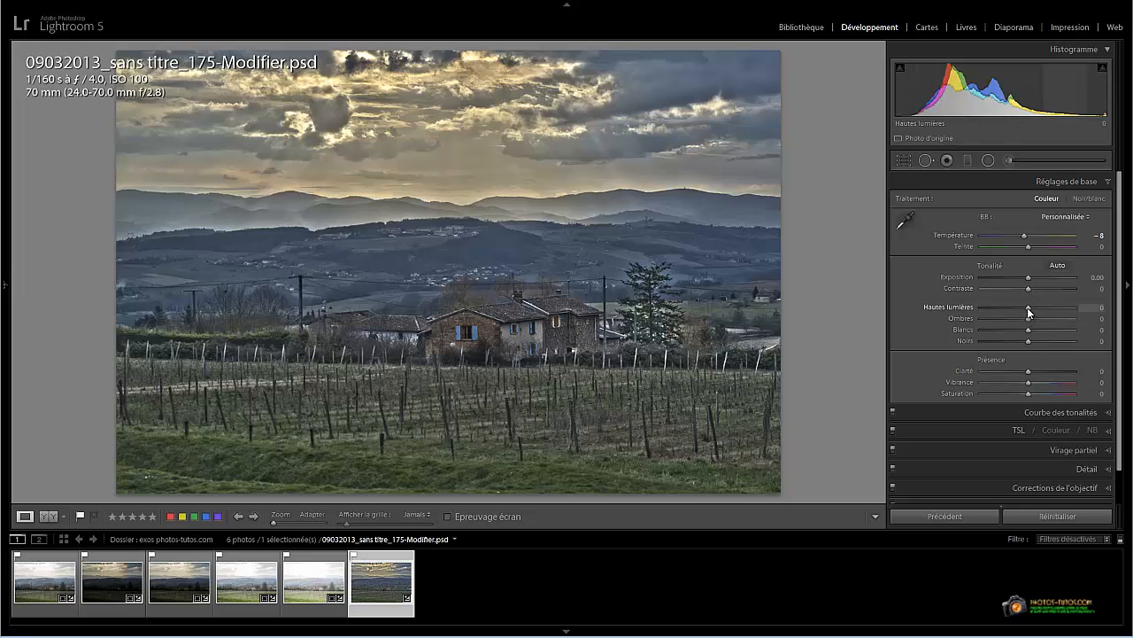
{"action": "left_click_drag", "start_coordinate": [1028, 308], "coordinate": [1009, 309]}
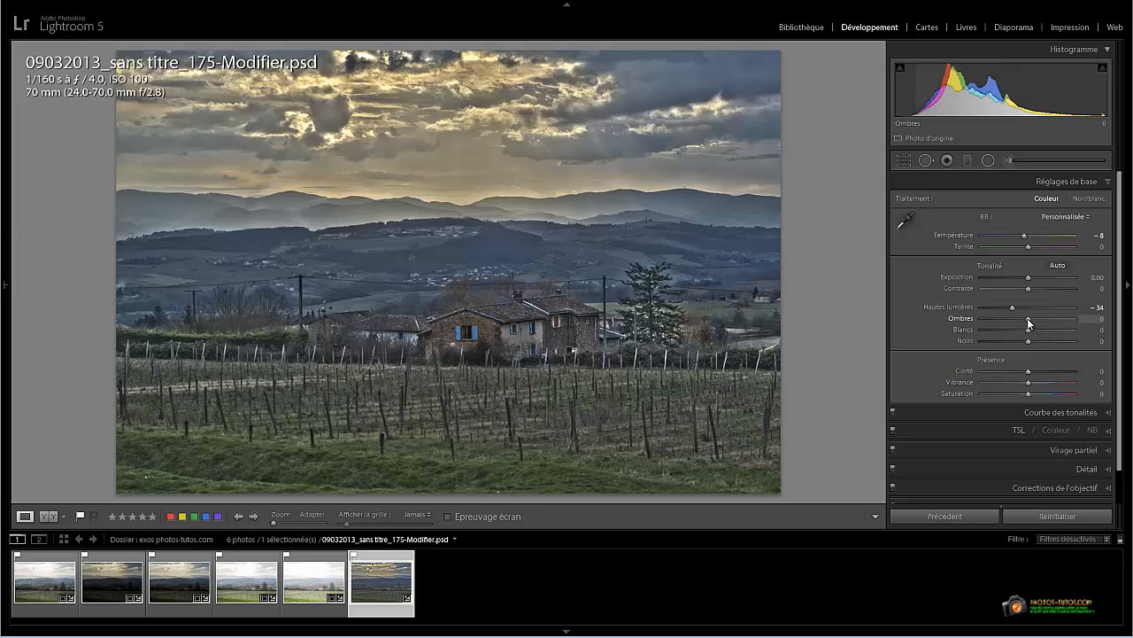
{"action": "left_click_drag", "start_coordinate": [1029, 324], "coordinate": [1009, 329]}
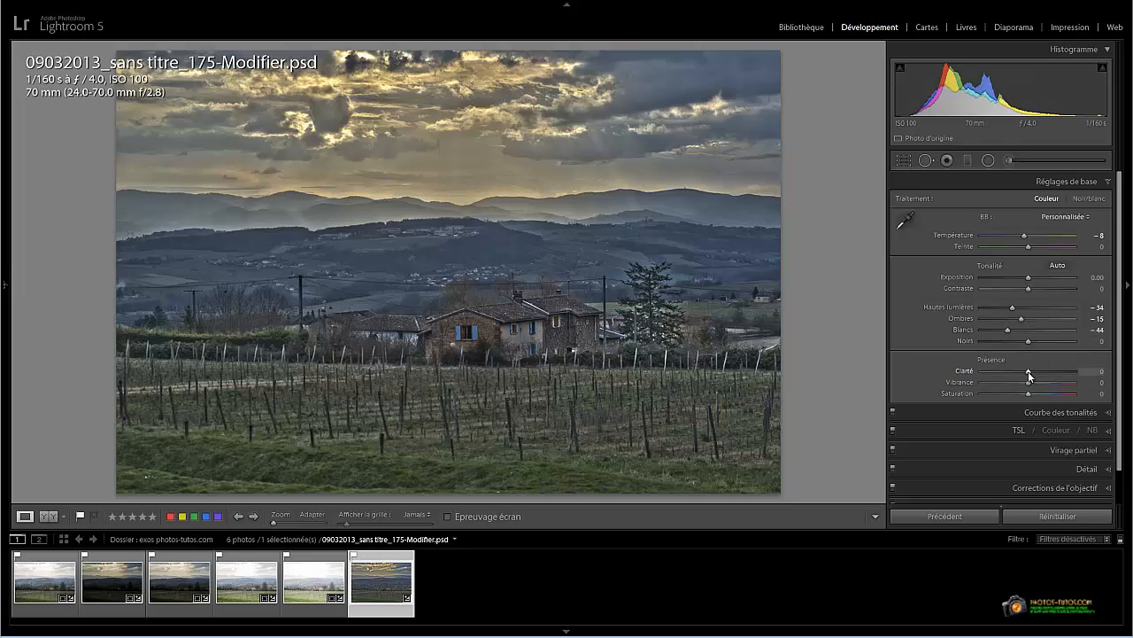
Set the merged photo's Clarté to +35.
{"action": "left_click_drag", "start_coordinate": [1028, 373], "coordinate": [1075, 381]}
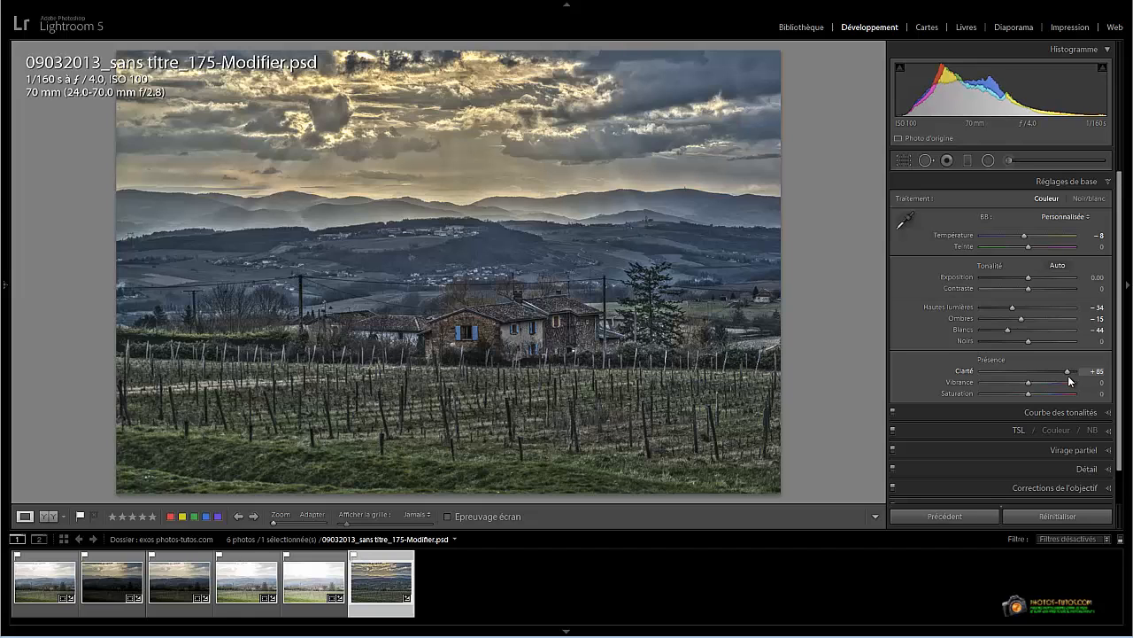
{"action": "left_click_drag", "start_coordinate": [1069, 376], "coordinate": [1047, 375]}
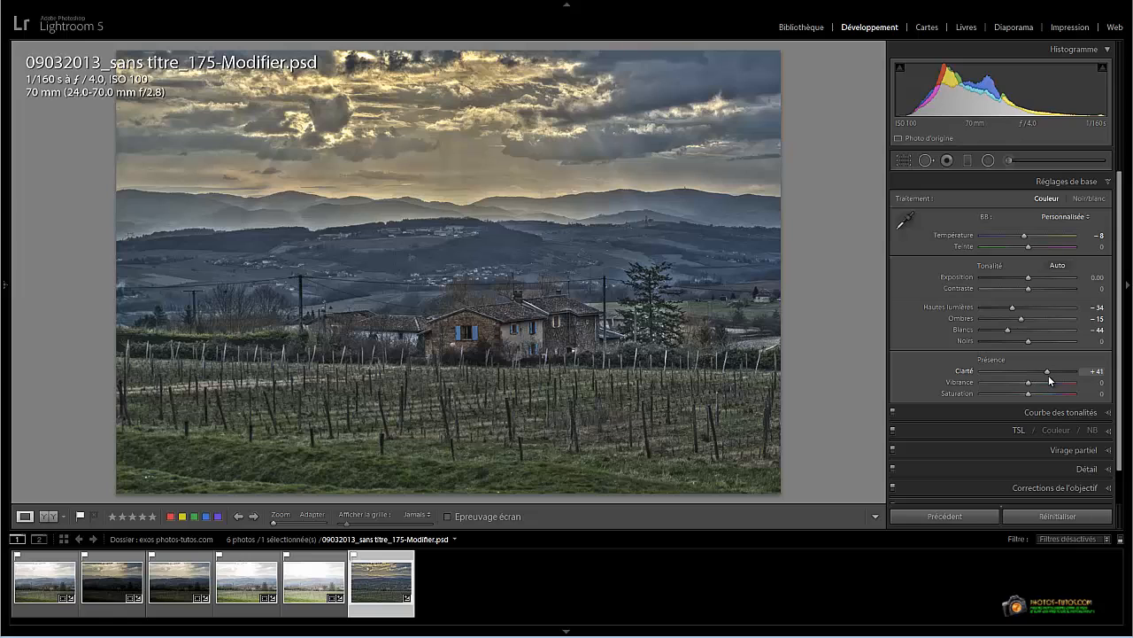
{"action": "mouse_move", "coordinate": [1045, 375]}
{"action": "left_mouse_down"}
{"action": "mouse_move", "coordinate": [999, 385]}
{"action": "mouse_move", "coordinate": [1050, 382]}
{"action": "mouse_move", "coordinate": [1030, 386]}
{"action": "left_mouse_up"}
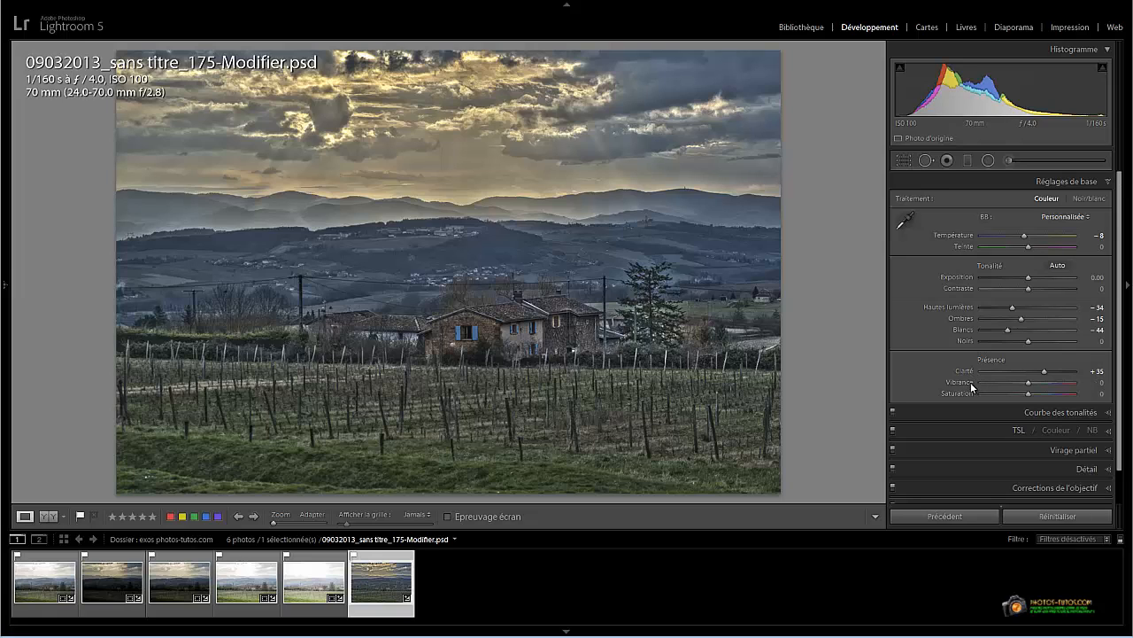
Set the photo's Vibrance to +12 and prepare a local adjustment brush with Exposition 0.58 and Taille 4.0.
{"action": "left_click_drag", "start_coordinate": [1031, 386], "coordinate": [1037, 386]}
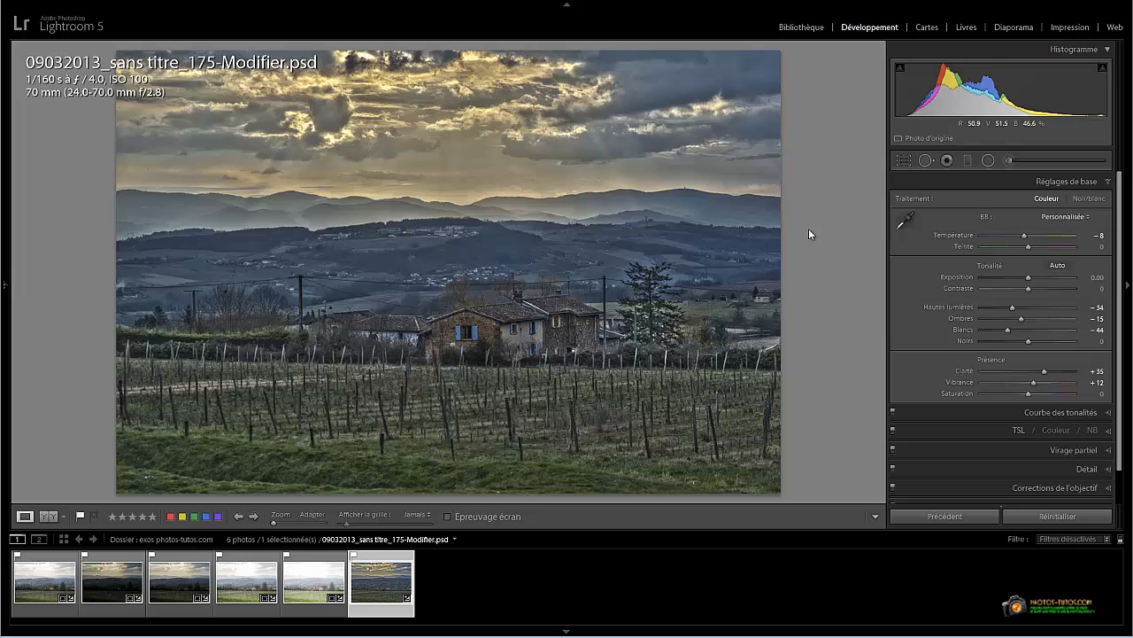
{"action": "left_click", "coordinate": [1006, 160]}
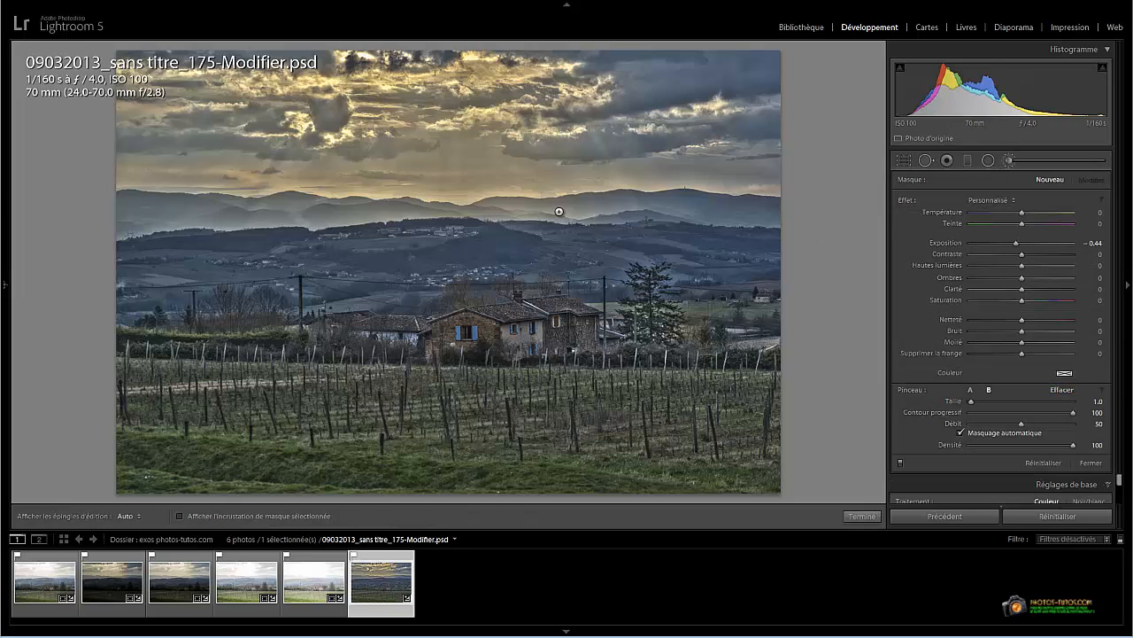
{"action": "scroll", "coordinate": [543, 154], "scroll_direction": "up", "scroll_amount": 1}
{"action": "double_click", "coordinate": [904, 198]}
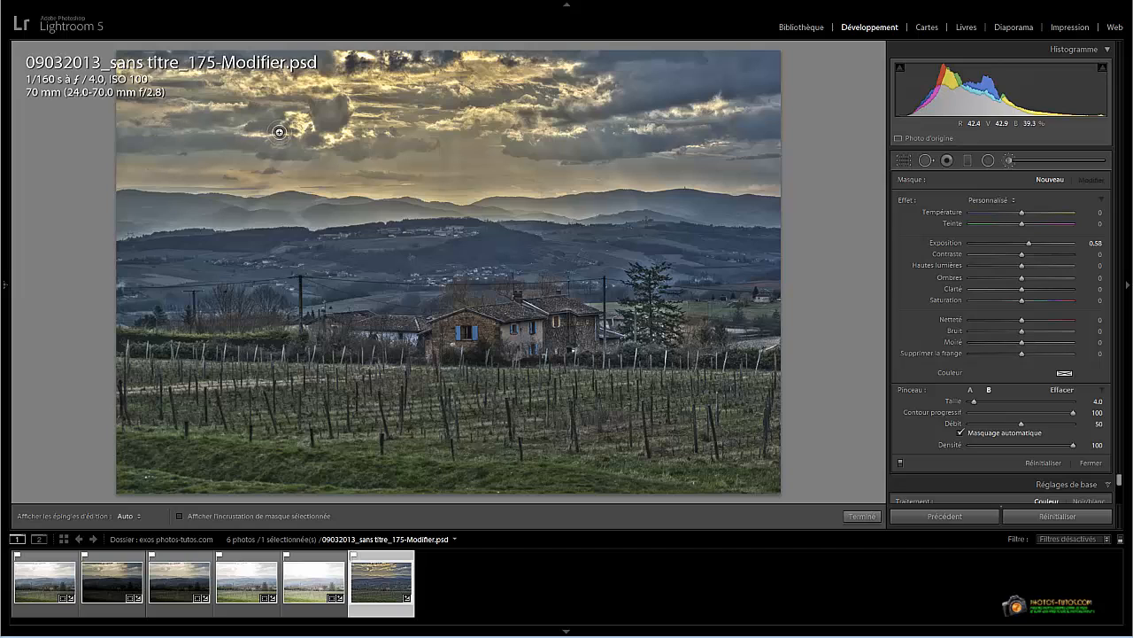
Brush brighter light rays down from the clouds to the mountains, setting the mask's Exposition to 0.67.
{"action": "left_click_drag", "start_coordinate": [272, 137], "coordinate": [242, 175]}
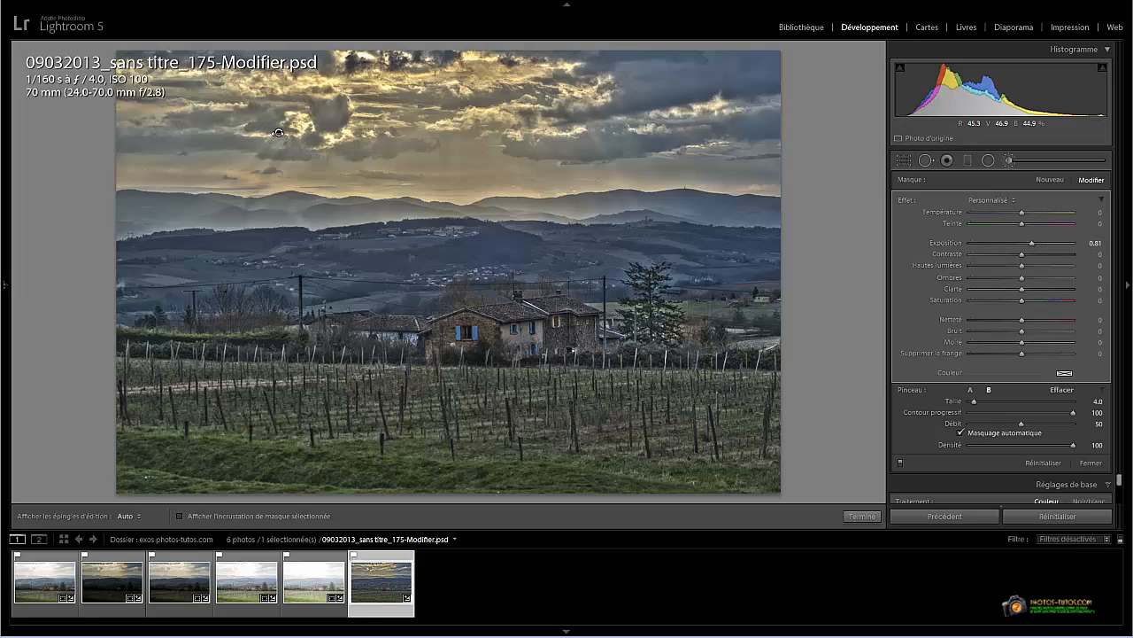
{"action": "key", "text": "h"}
{"action": "key", "text": "h"}
{"action": "key", "text": "h"}
{"action": "left_click_drag", "start_coordinate": [1032, 243], "coordinate": [1031, 244]}
{"action": "key", "text": "h"}
{"action": "key", "text": "h"}
{"action": "key", "text": "h"}
{"action": "key", "text": "h"}
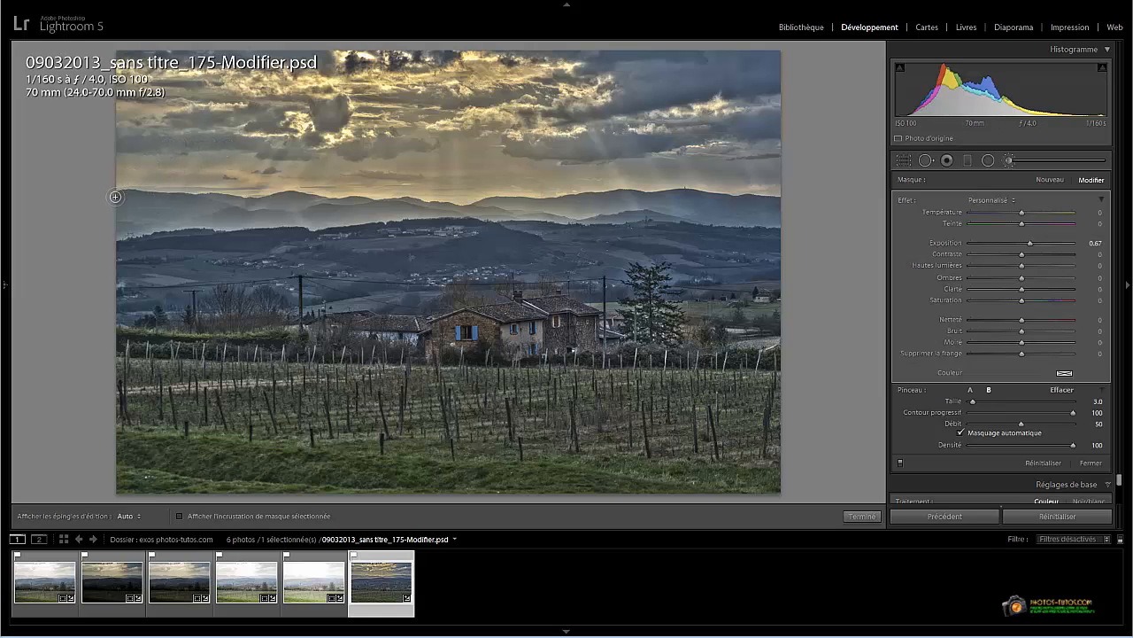
{"action": "key", "text": "h"}
{"action": "key", "text": "h"}
Create a new brush mask, paint darker bands between the light rays in the sky, and set its Exposition to −0.12.
{"action": "left_click", "coordinate": [1049, 180]}
{"action": "left_click_drag", "start_coordinate": [1029, 243], "coordinate": [1018, 248]}
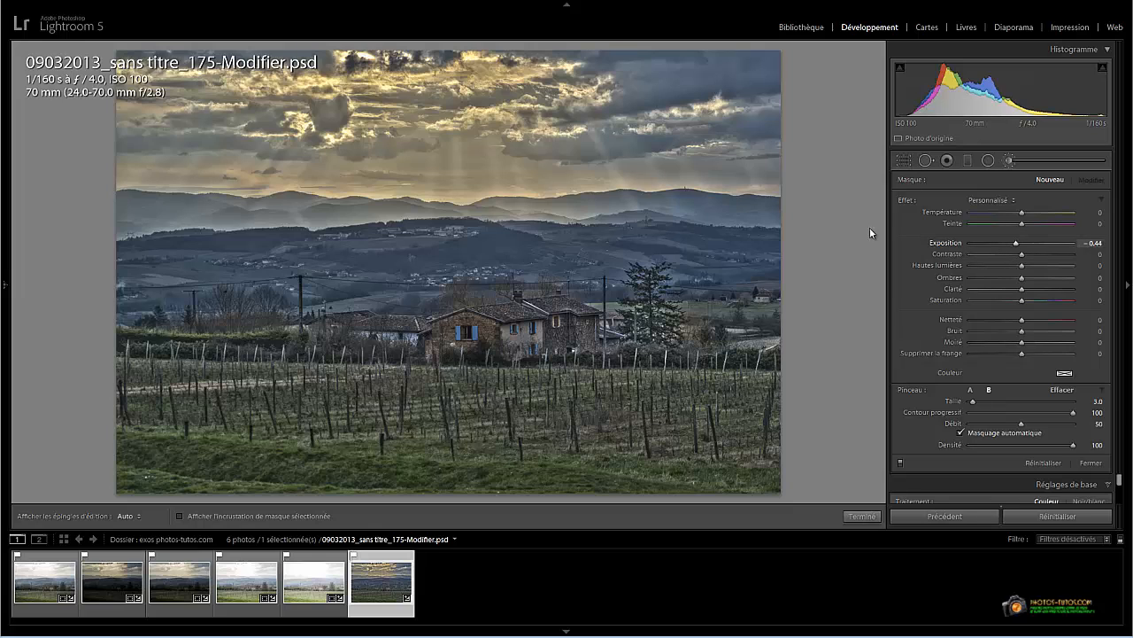
{"action": "key", "text": "h"}
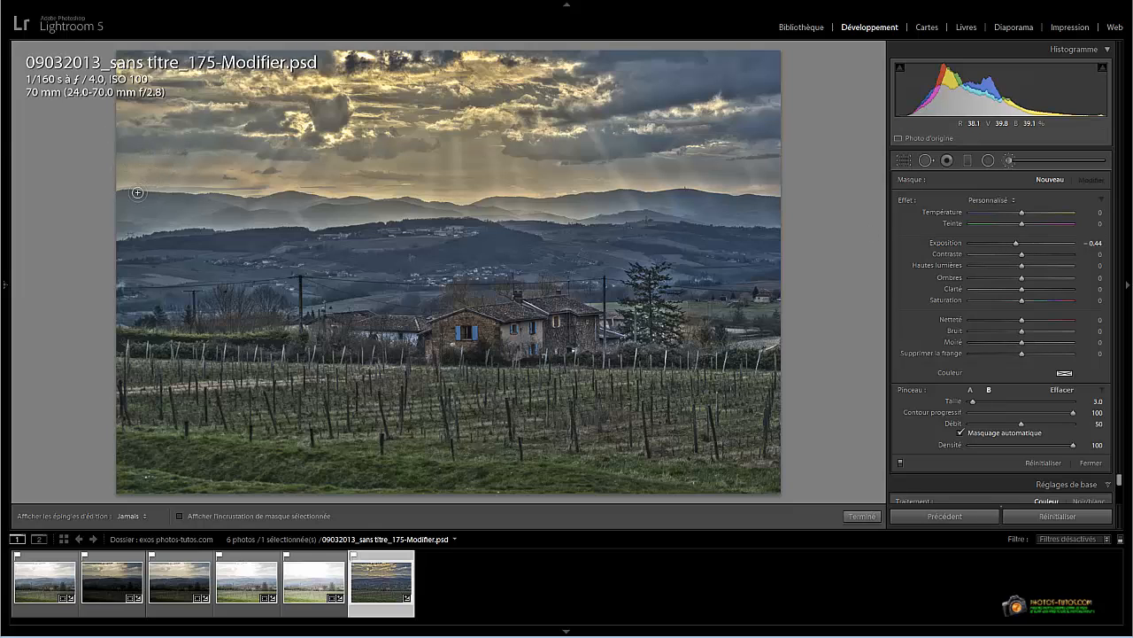
{"action": "key", "text": "h"}
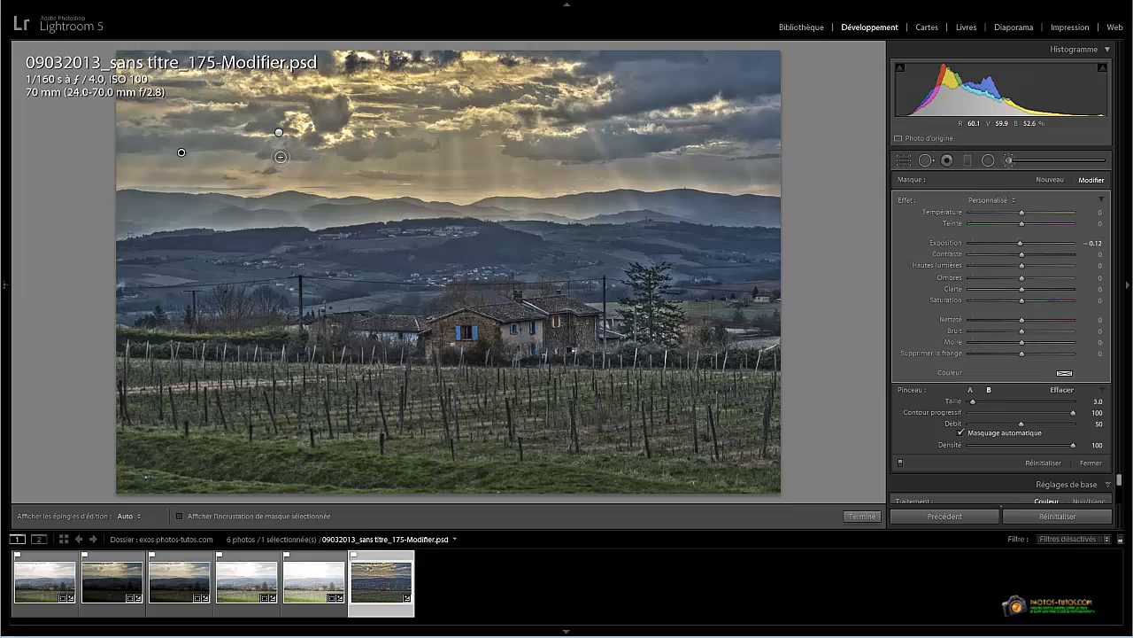
{"action": "key", "text": "h"}
{"action": "key", "text": "h"}
{"action": "key", "text": "h"}
{"action": "key", "text": "h"}
{"action": "key", "text": "h"}
{"action": "key", "text": "h"}
Create a new brush mask with Exposition −0.44 and Taille 5.0, and darken parts of the grassy foreground.
{"action": "scroll", "coordinate": [282, 284], "scroll_direction": "up", "scroll_amount": 2}
{"action": "left_click", "coordinate": [1050, 179]}
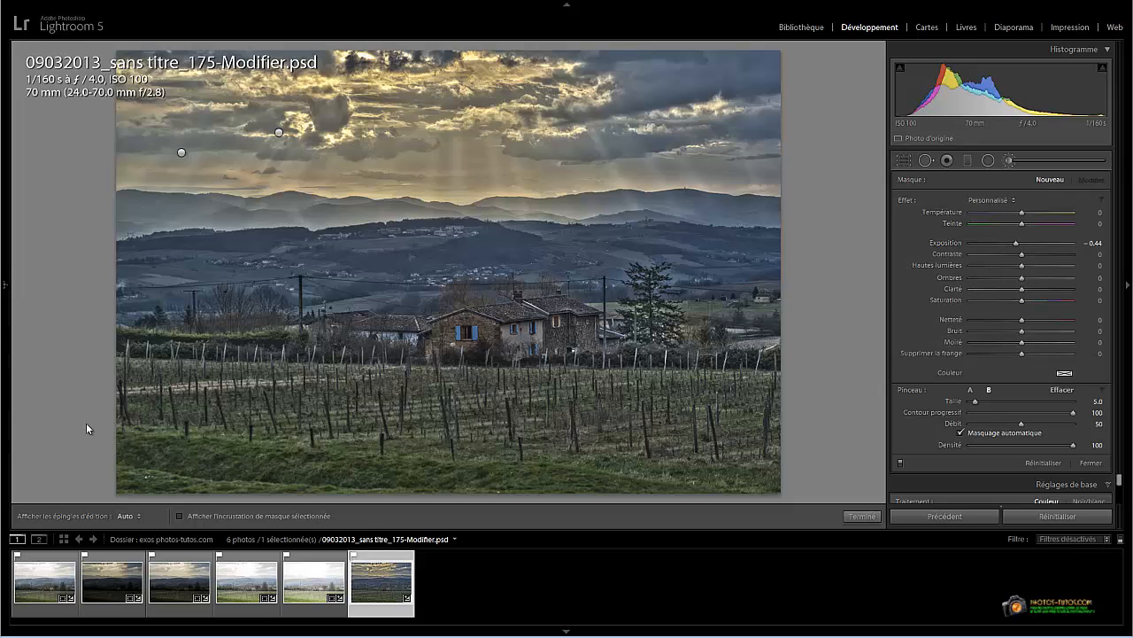
{"action": "key", "text": "h"}
{"action": "mouse_move", "coordinate": [457, 471]}
{"action": "left_mouse_down"}
{"action": "mouse_move", "coordinate": [175, 450]}
{"action": "mouse_move", "coordinate": [282, 467]}
{"action": "left_mouse_up"}
{"action": "mouse_move", "coordinate": [166, 452]}
{"action": "left_mouse_down"}
{"action": "mouse_move", "coordinate": [461, 483]}
{"action": "mouse_move", "coordinate": [226, 458]}
{"action": "left_mouse_up"}
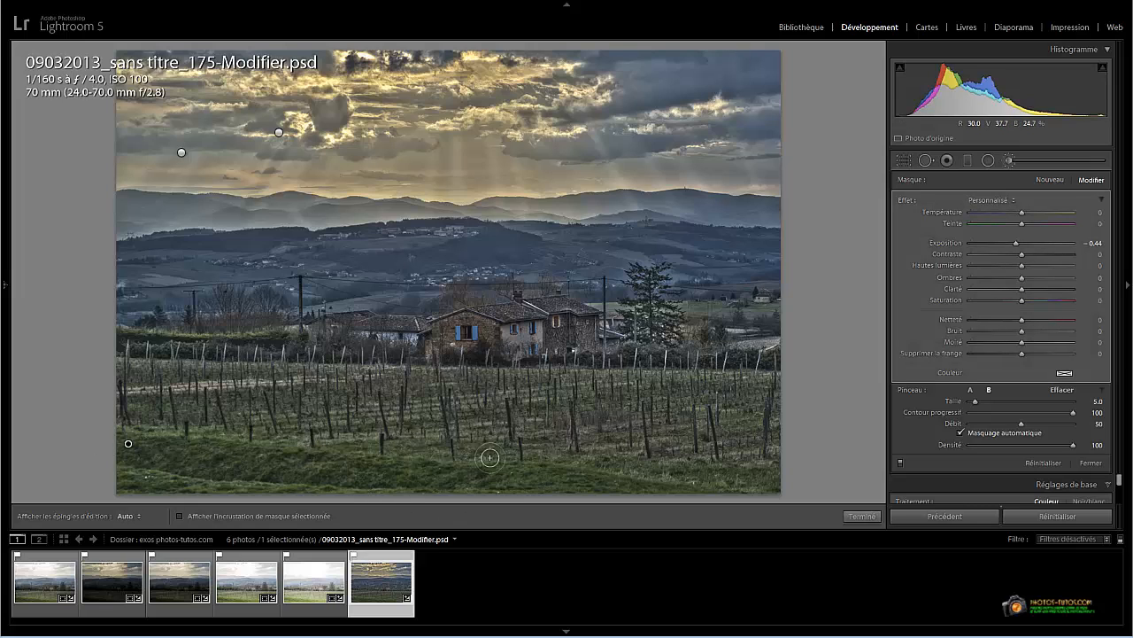
Reduce the brush Taille to 3.0 and continue darkening areas of the vineyard, house and hills on the same mask.
{"action": "scroll", "coordinate": [591, 449], "scroll_direction": "down", "scroll_amount": 2}
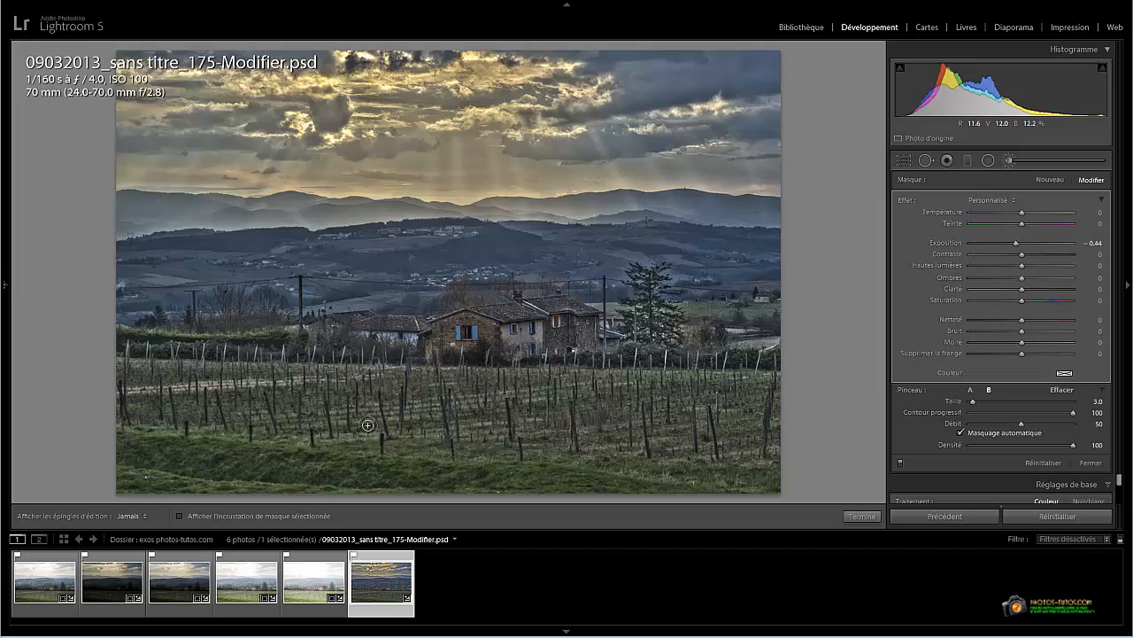
{"action": "key", "text": "h"}
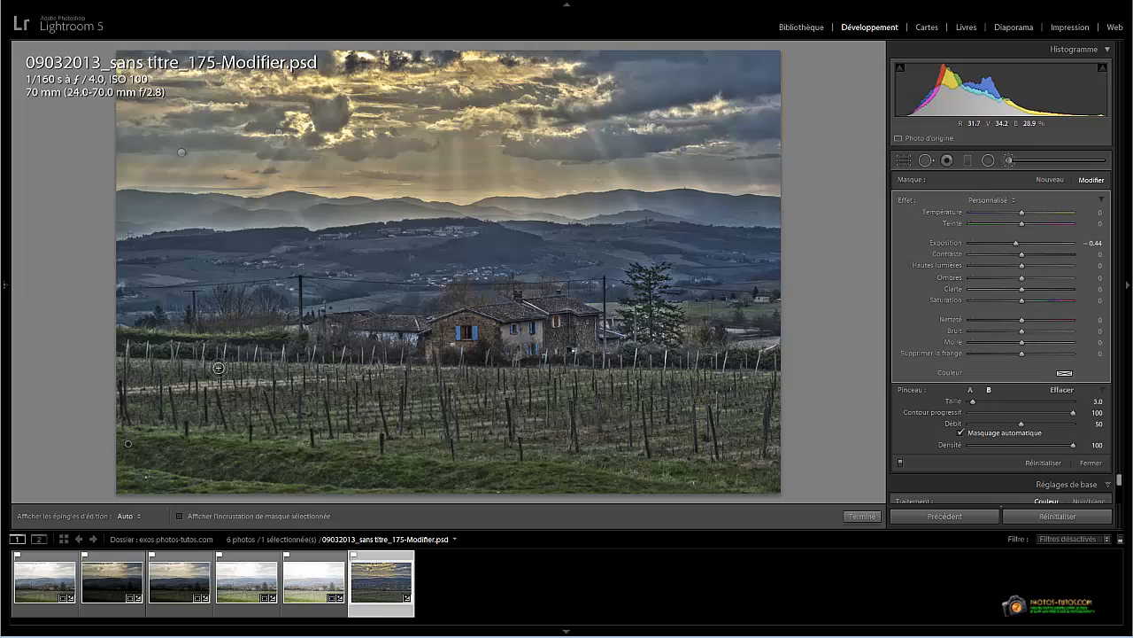
{"action": "key", "text": "h"}
{"action": "key", "text": "h"}
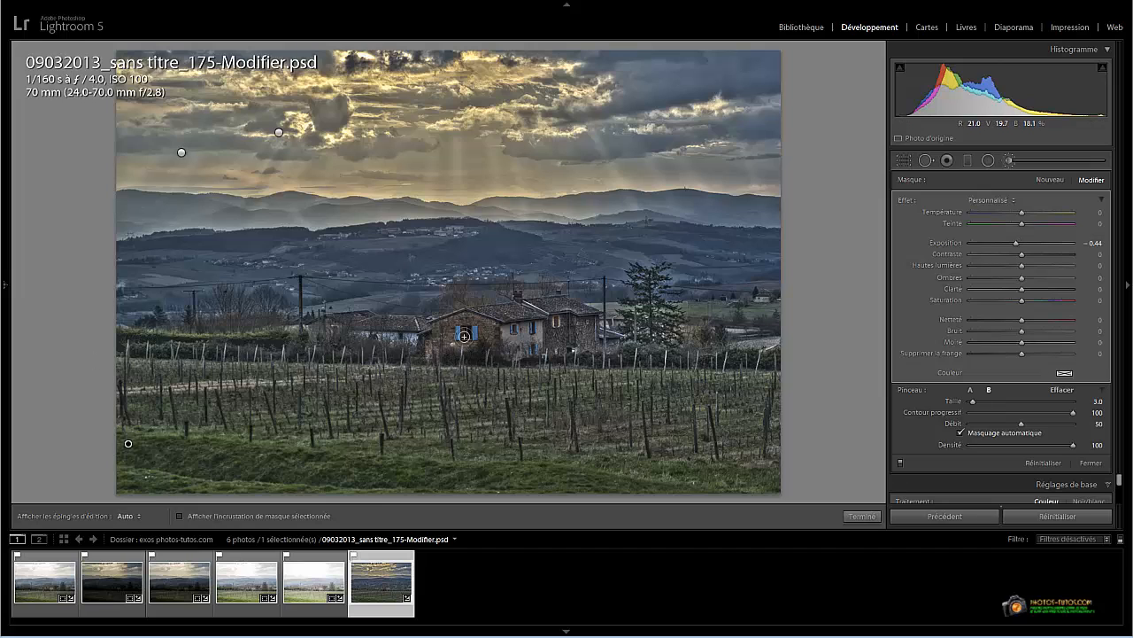
{"action": "key", "text": "h"}
{"action": "key", "text": "h"}
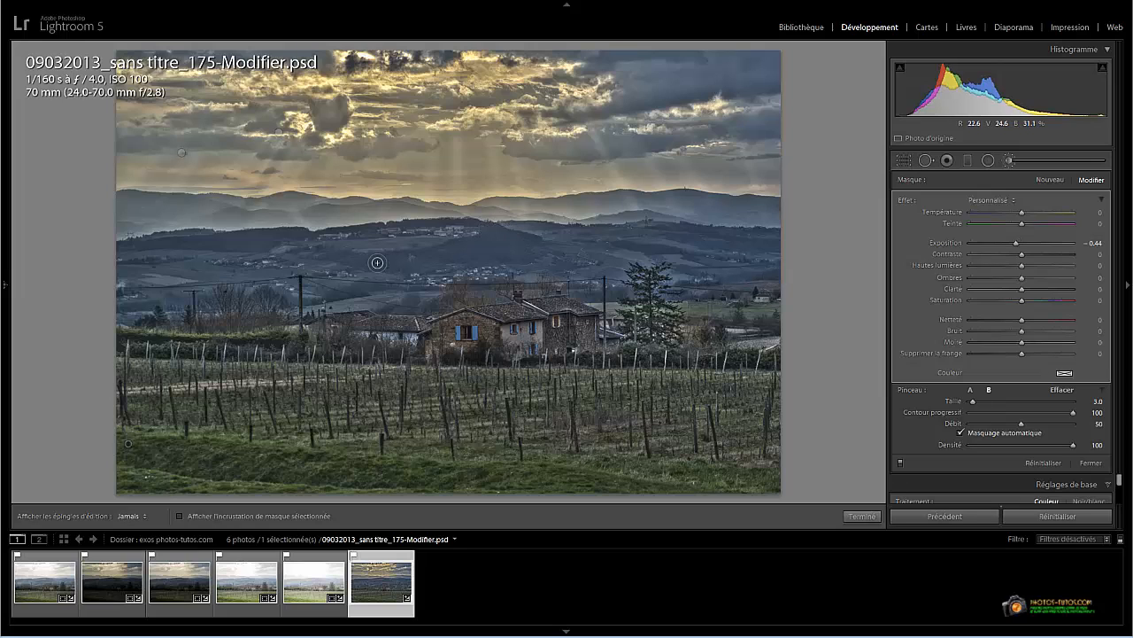
{"action": "key", "text": "h"}
{"action": "key", "text": "h"}
Brighten strips of the vineyard with a new brush mask at Exposition 0.67, refine with Taille 2.0, and finish brushing.
{"action": "left_click", "coordinate": [1046, 179]}
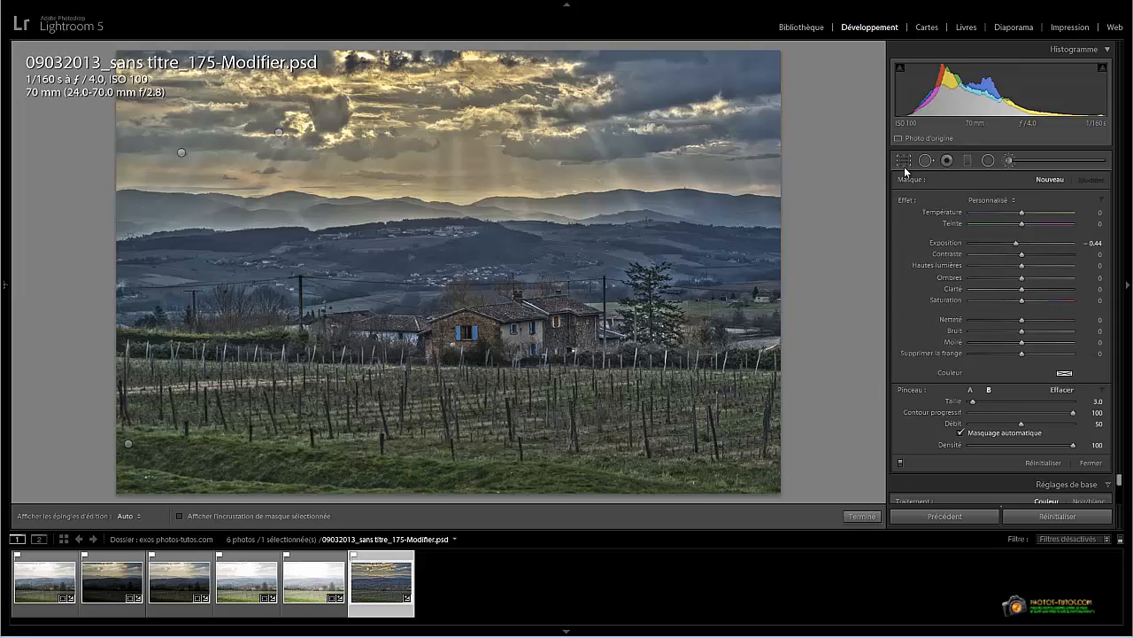
{"action": "left_click_drag", "start_coordinate": [1017, 243], "coordinate": [1030, 244]}
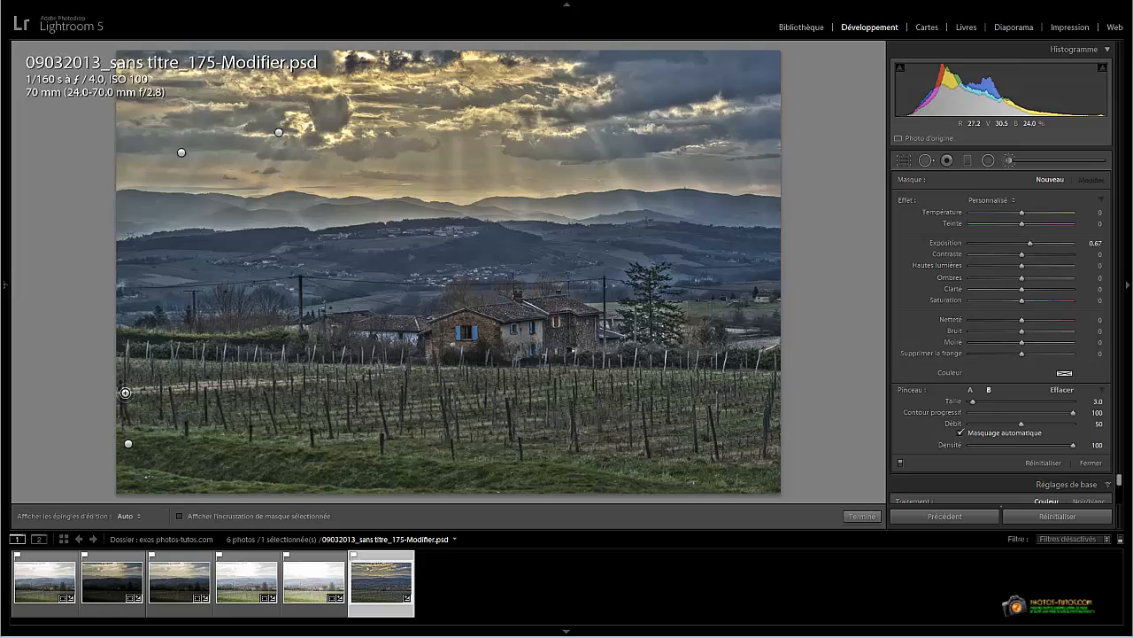
{"action": "left_click", "coordinate": [161, 383]}
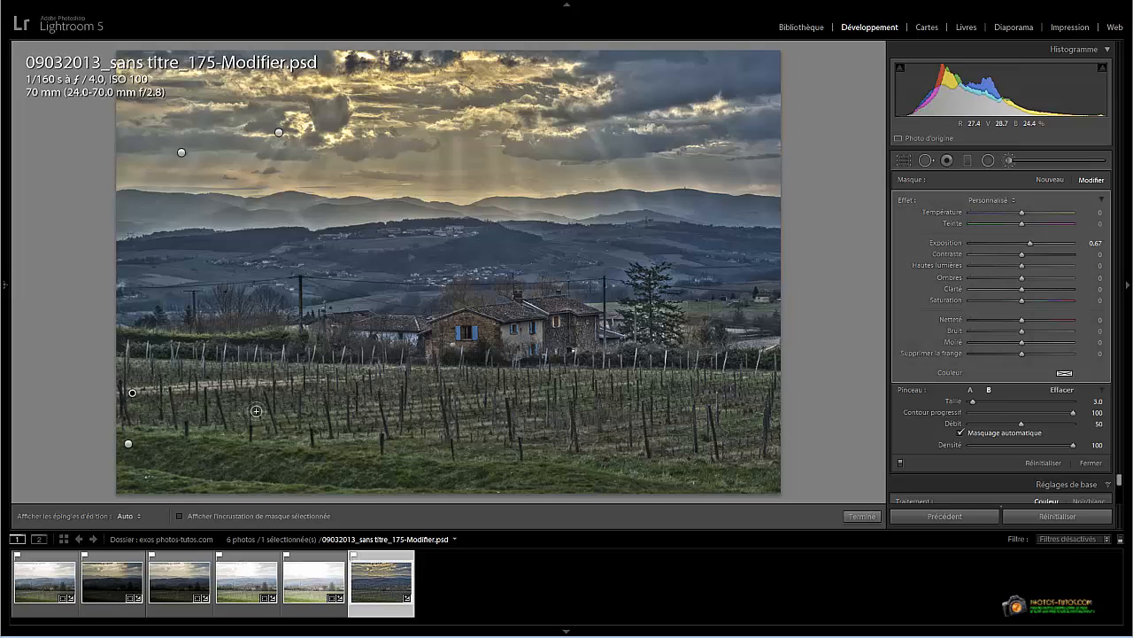
{"action": "key", "text": "h"}
{"action": "key", "text": "h"}
{"action": "key", "text": "h"}
{"action": "key", "text": "bracketleft"}
{"action": "key", "text": "h"}
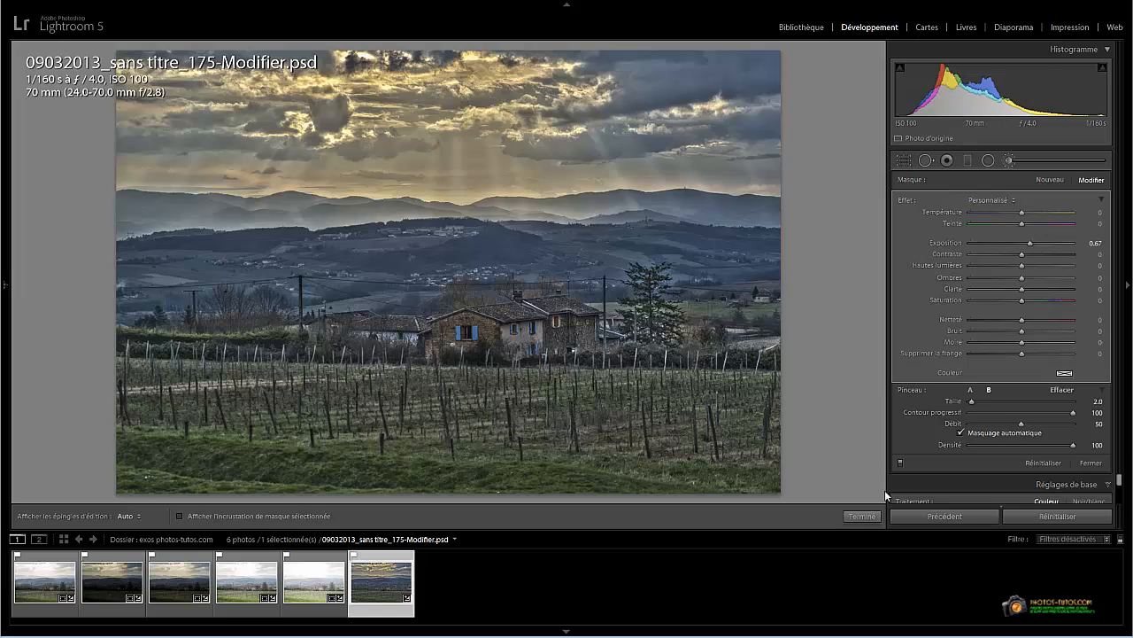
{"action": "left_click", "coordinate": [861, 515]}
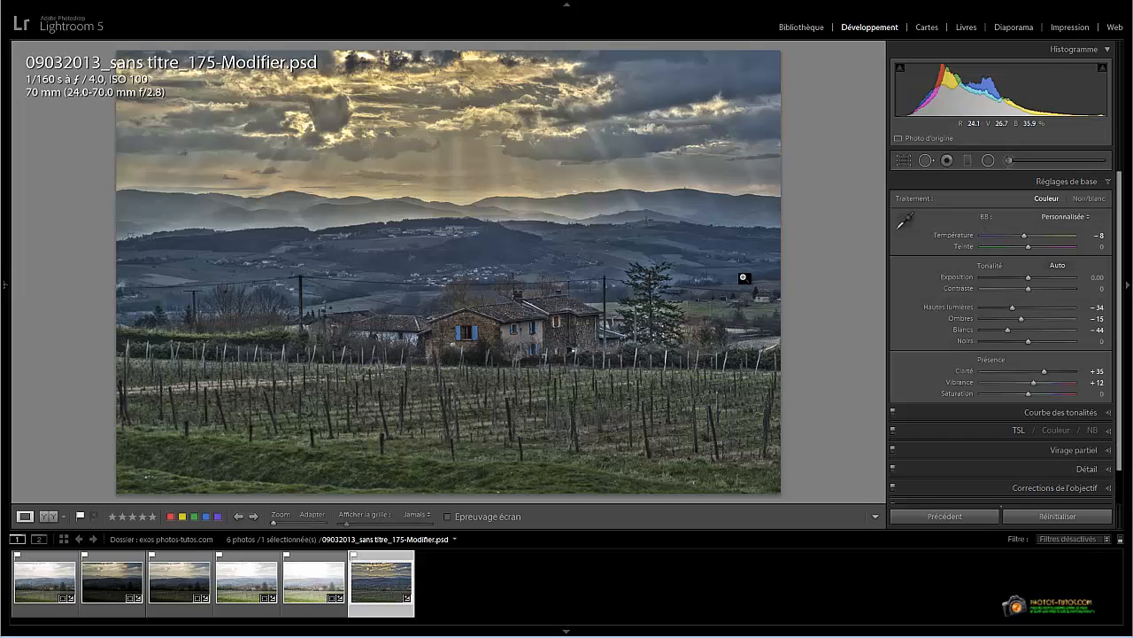
Crop a little off the upper edge of the photo, keeping the Original aspect ratio.
{"action": "left_click", "coordinate": [904, 160]}
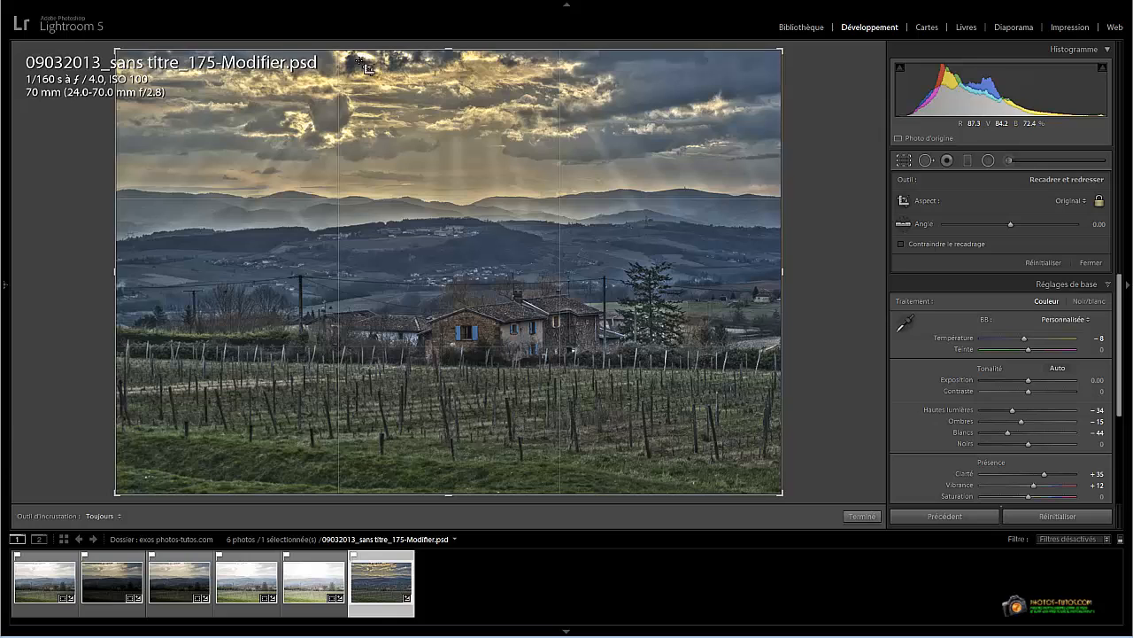
{"action": "left_click_drag", "start_coordinate": [446, 49], "coordinate": [447, 56]}
{"action": "key", "text": "Return"}
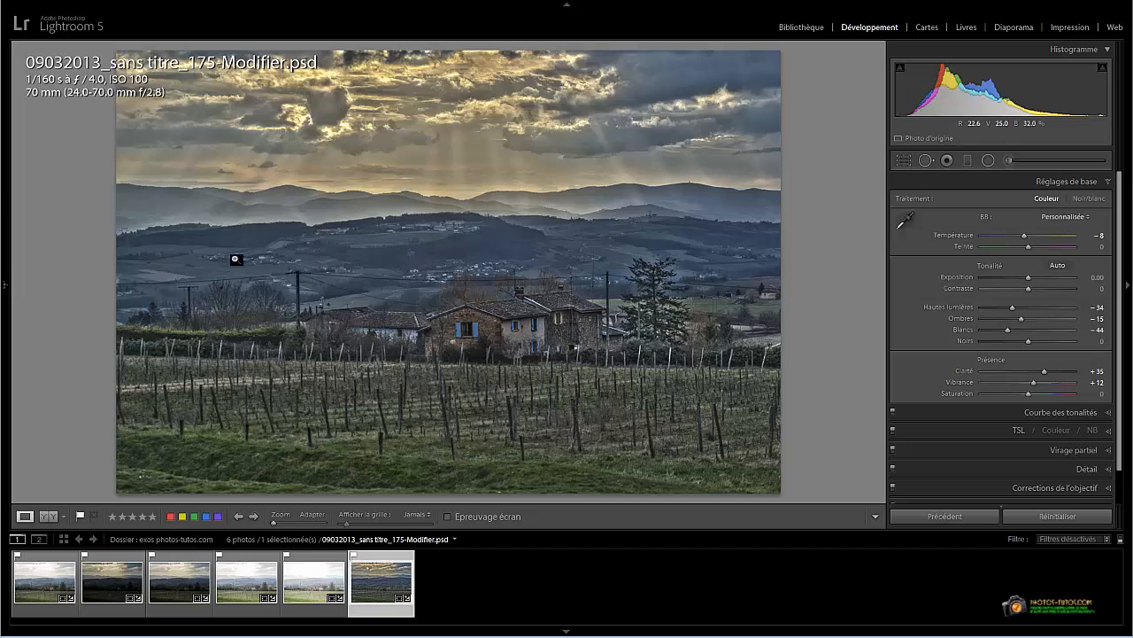
Adjust the TSL Saturation by targeting the blue hills, bringing Bleu to −6 and Bleu vert to +1.
{"action": "scroll", "coordinate": [978, 404], "scroll_direction": "down", "scroll_amount": 1}
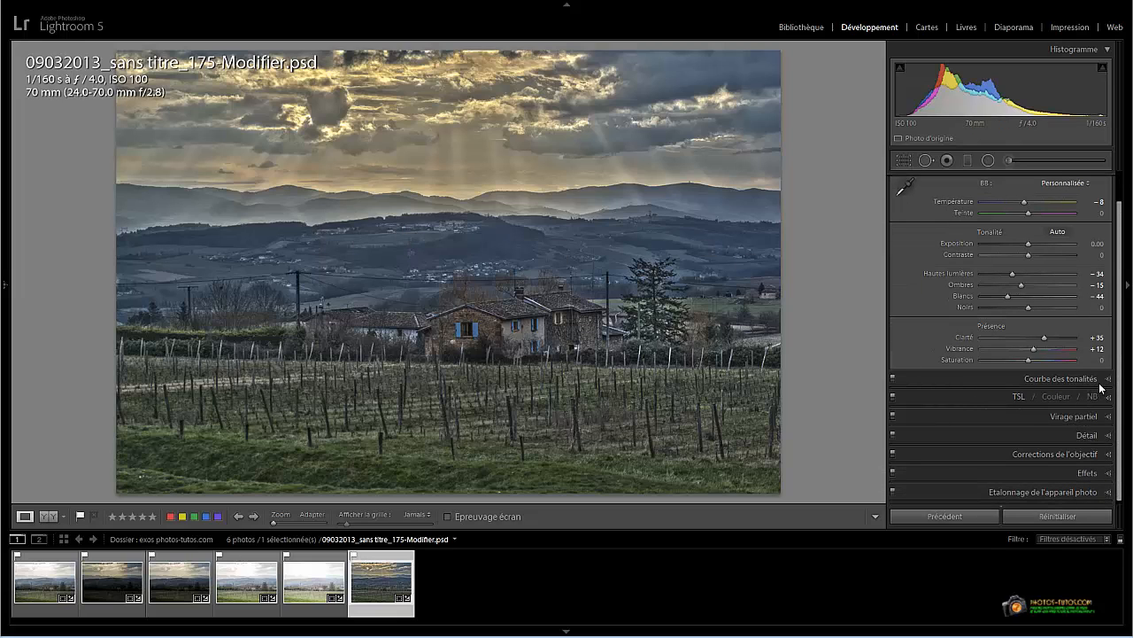
{"action": "left_click", "coordinate": [1027, 396]}
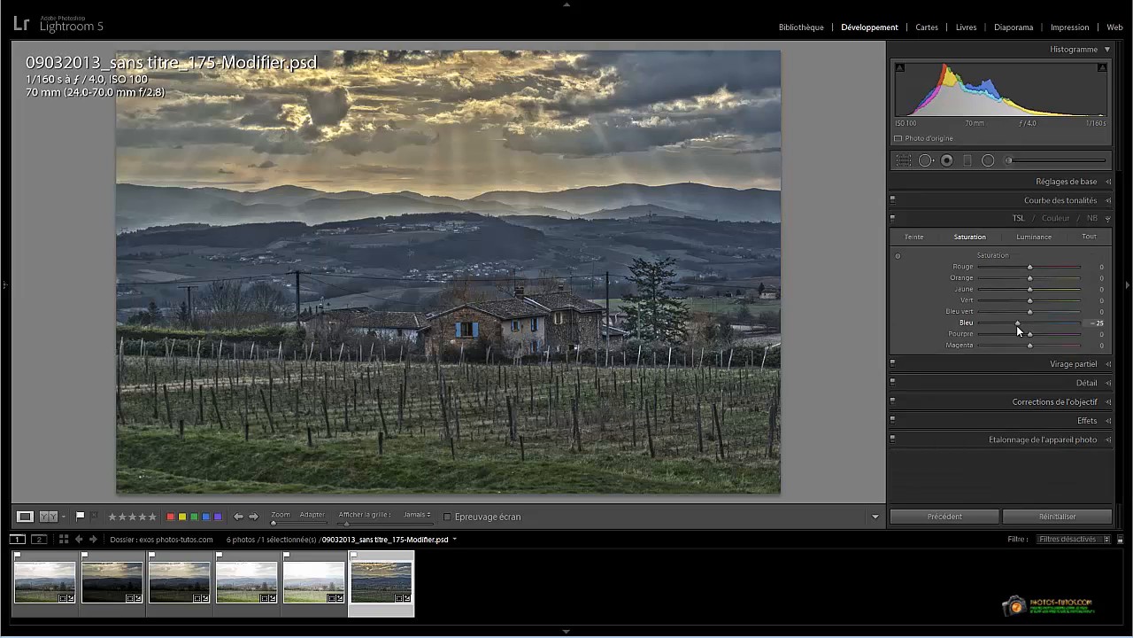
{"action": "left_click_drag", "start_coordinate": [1017, 325], "coordinate": [1019, 325]}
{"action": "left_click", "coordinate": [898, 256]}
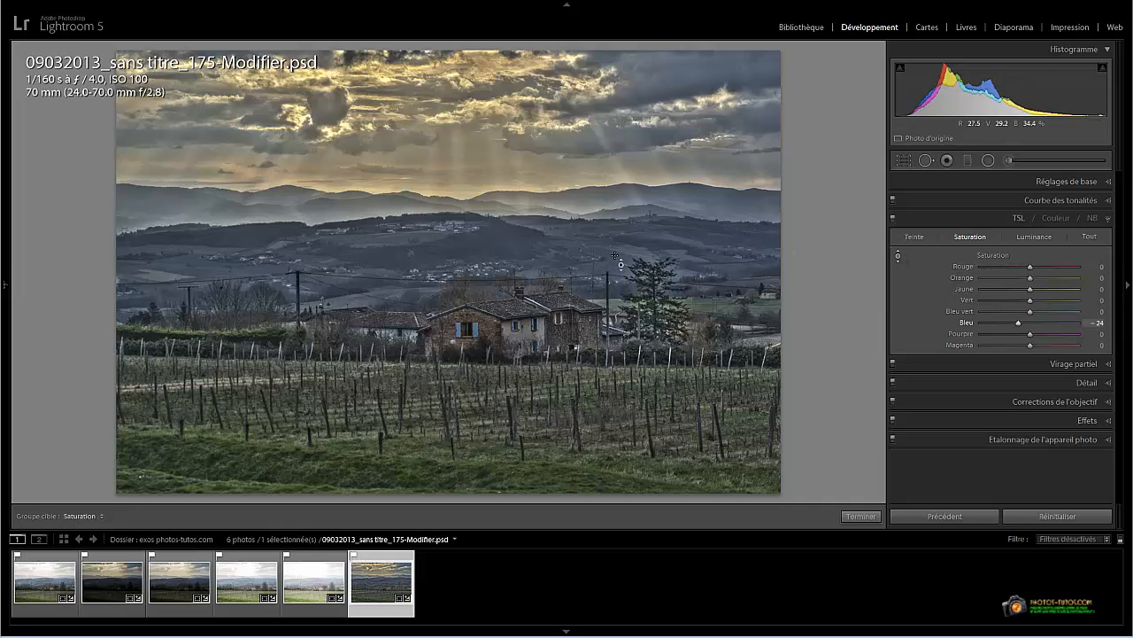
{"action": "left_click_drag", "start_coordinate": [615, 256], "coordinate": [615, 242]}
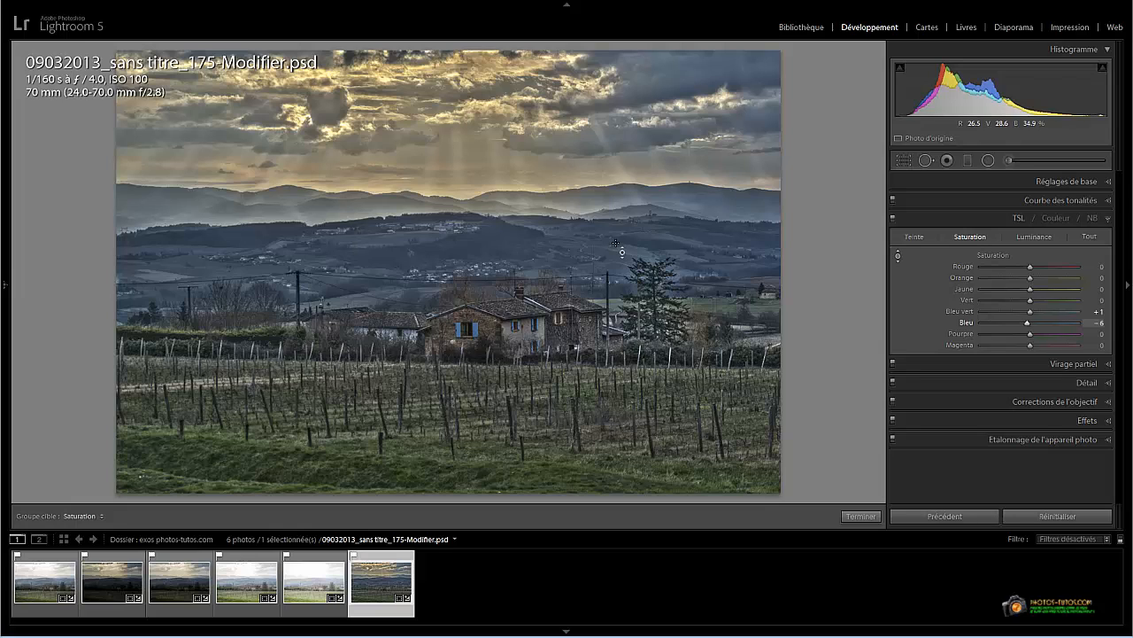
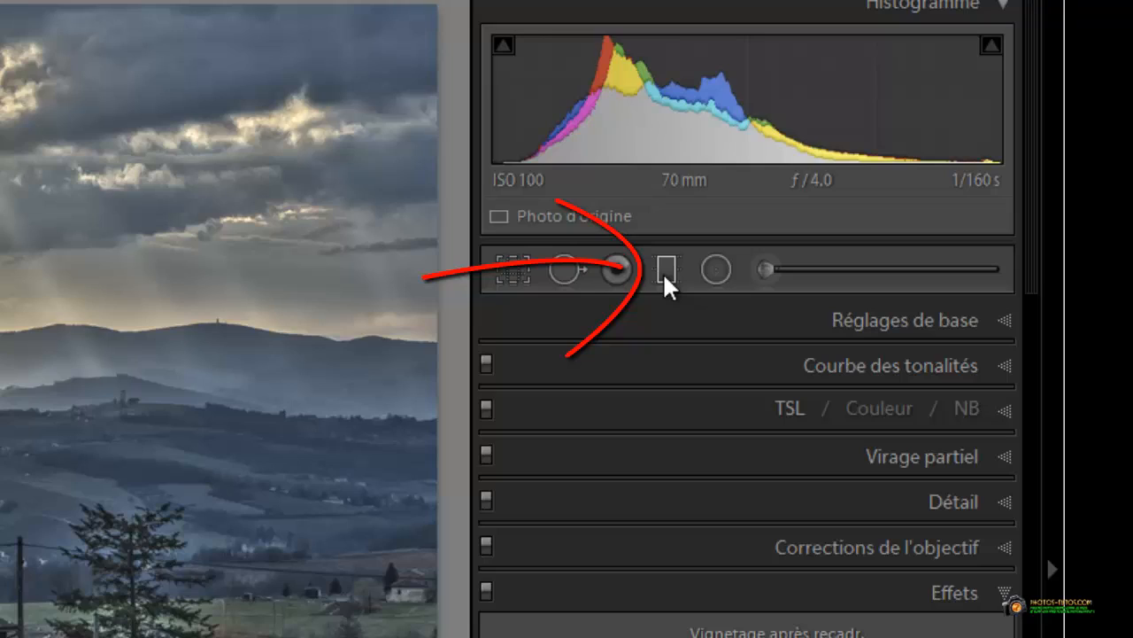
Try a diagonal graduated filter across the sky, rotate it, and remove it.
{"action": "left_click", "coordinate": [664, 271]}
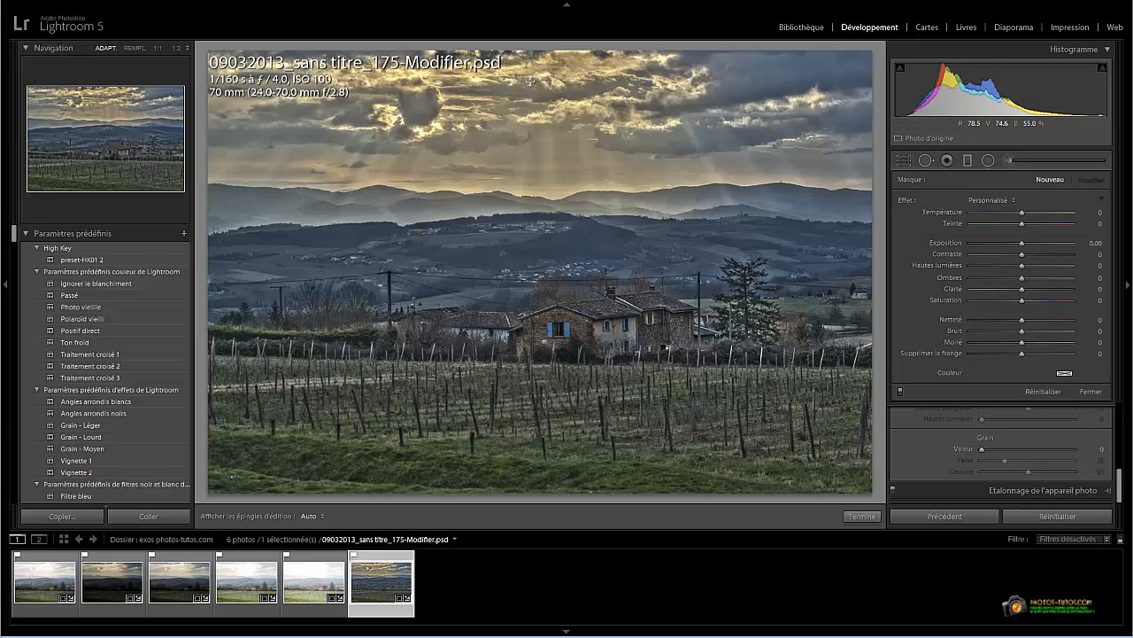
{"action": "mouse_move", "coordinate": [529, 80]}
{"action": "left_mouse_down"}
{"action": "mouse_move", "coordinate": [529, 239]}
{"action": "mouse_move", "coordinate": [513, 243]}
{"action": "mouse_move", "coordinate": [678, 220]}
{"action": "mouse_move", "coordinate": [629, 252]}
{"action": "mouse_move", "coordinate": [493, 245]}
{"action": "mouse_move", "coordinate": [446, 220]}
{"action": "mouse_move", "coordinate": [659, 251]}
{"action": "mouse_move", "coordinate": [537, 240]}
{"action": "mouse_move", "coordinate": [665, 228]}
{"action": "mouse_move", "coordinate": [640, 233]}
{"action": "left_mouse_up"}
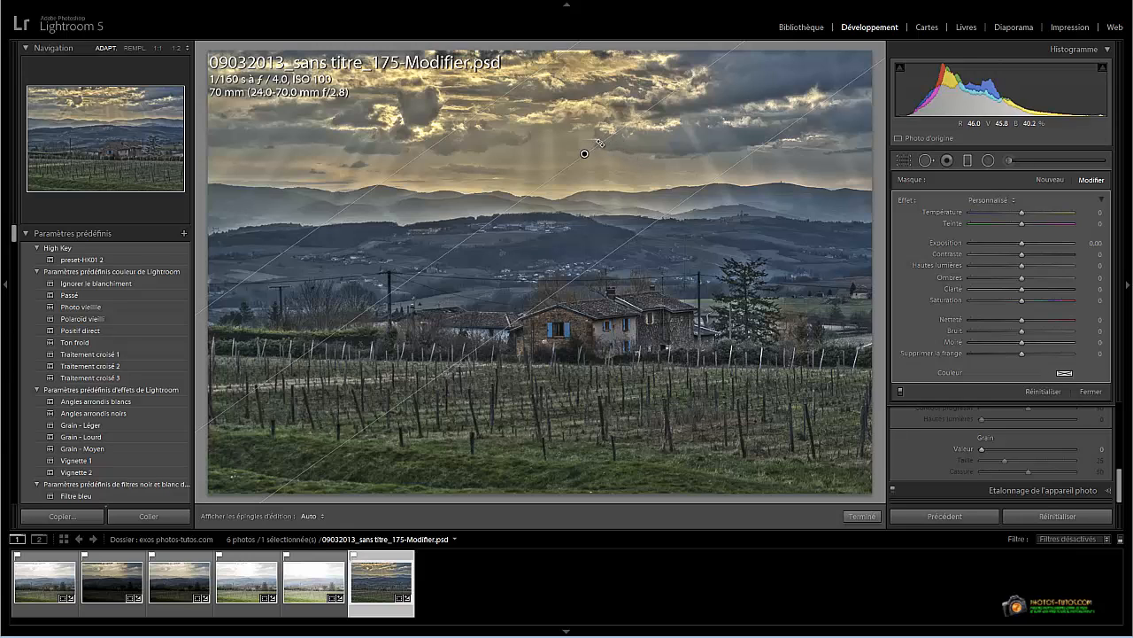
{"action": "left_click_drag", "start_coordinate": [600, 142], "coordinate": [618, 150]}
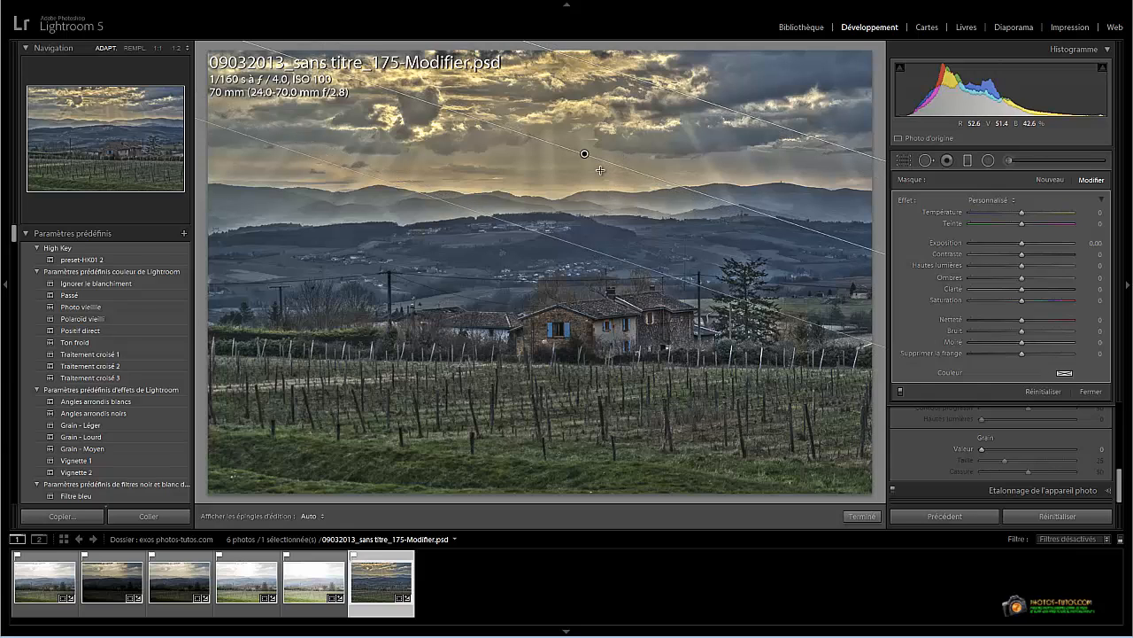
{"action": "left_click", "coordinate": [600, 170]}
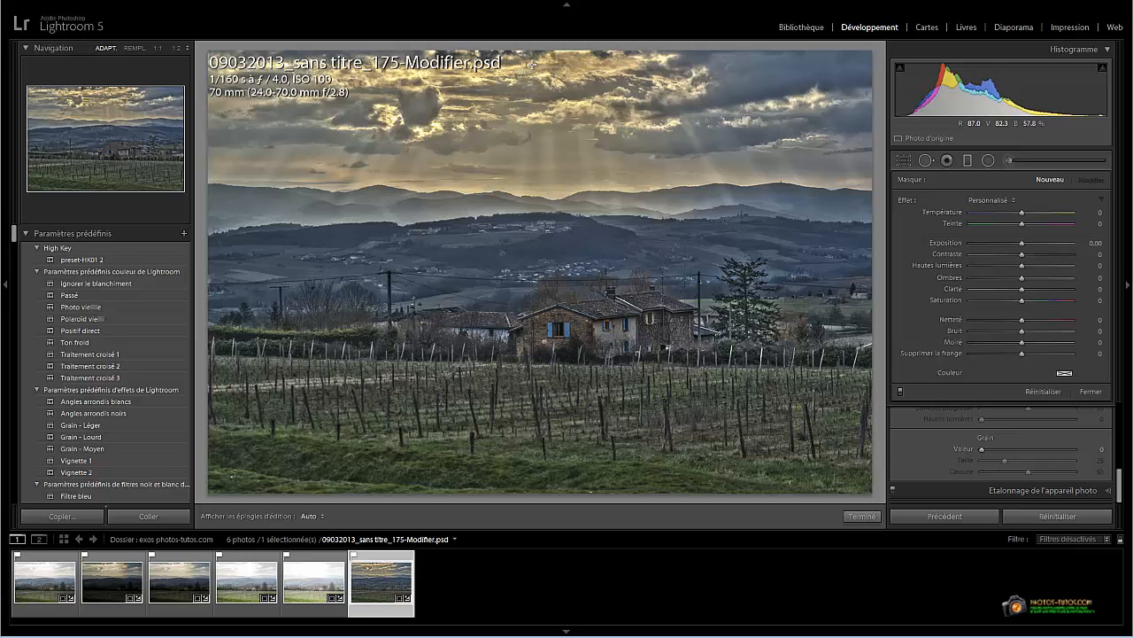
Place a perfectly horizontal graduated filter running from the upper sky down to the hills.
{"action": "left_click_drag", "start_coordinate": [531, 62], "coordinate": [527, 220]}
{"action": "key", "text": "shift"}
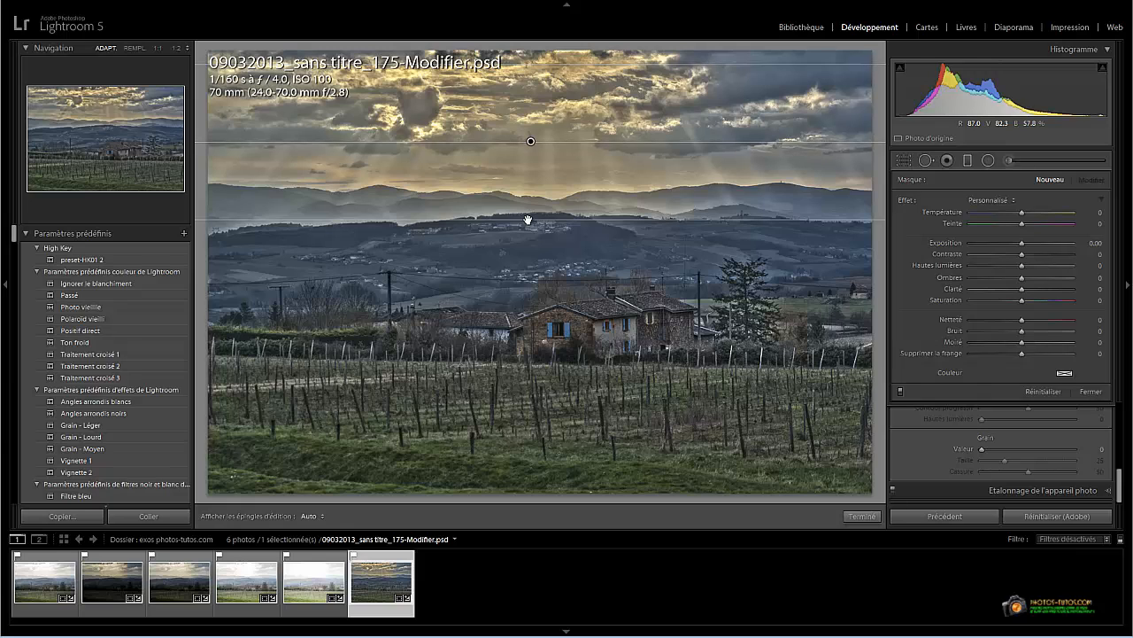
{"action": "left_click_drag", "start_coordinate": [528, 220], "coordinate": [527, 221]}
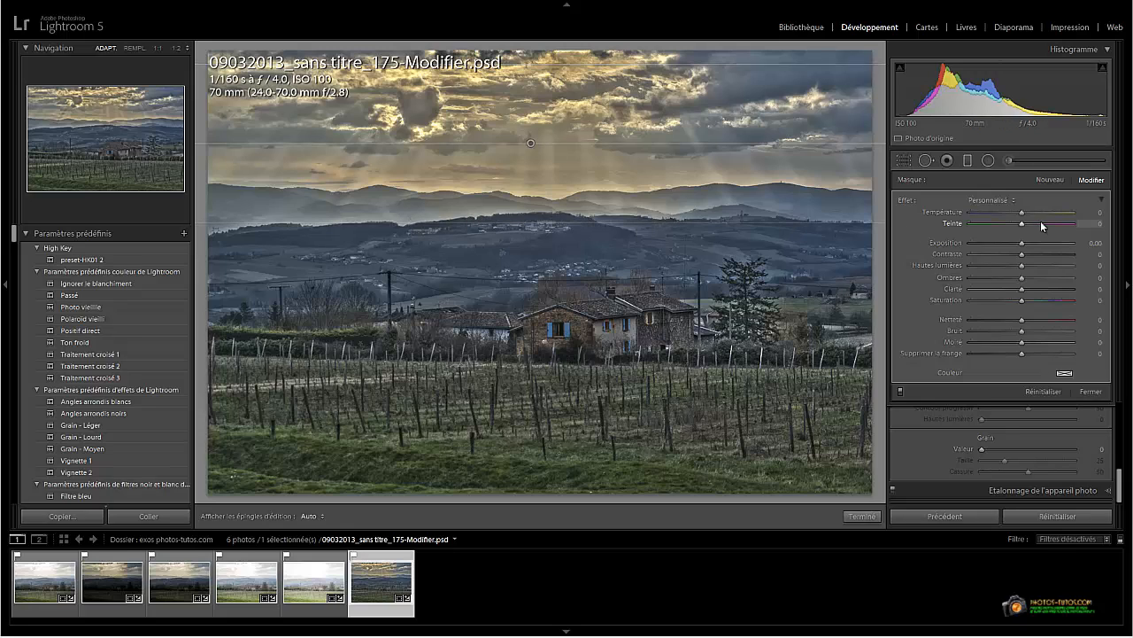
Set the graduated filter's Température to −36 and Exposition to 0.49.
{"action": "left_click_drag", "start_coordinate": [1022, 215], "coordinate": [980, 226]}
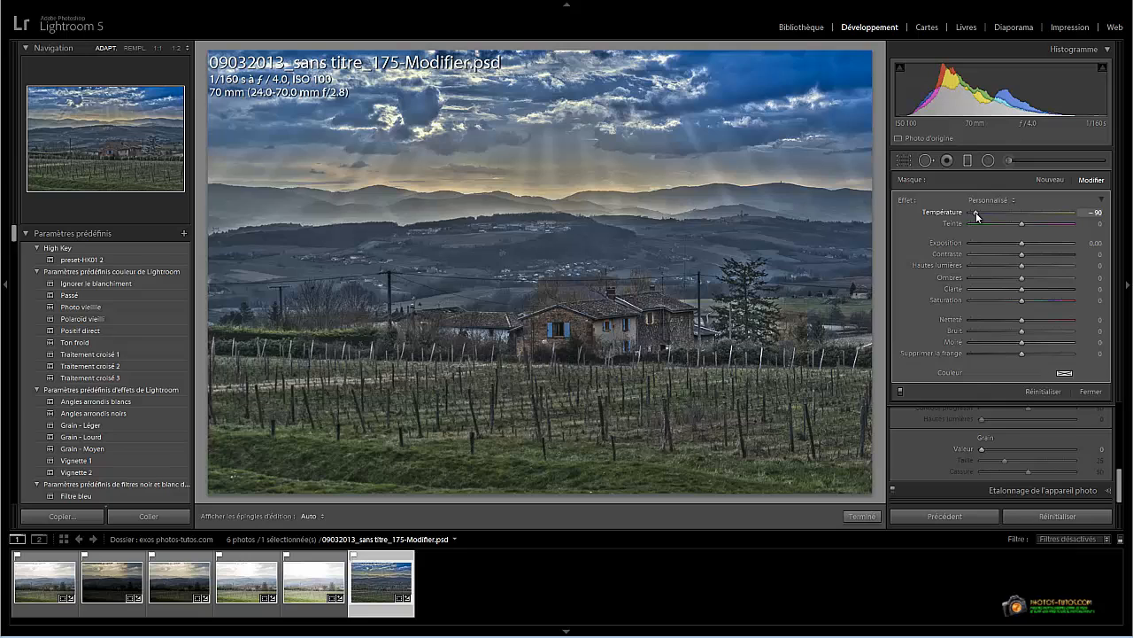
{"action": "left_click_drag", "start_coordinate": [974, 214], "coordinate": [1005, 218]}
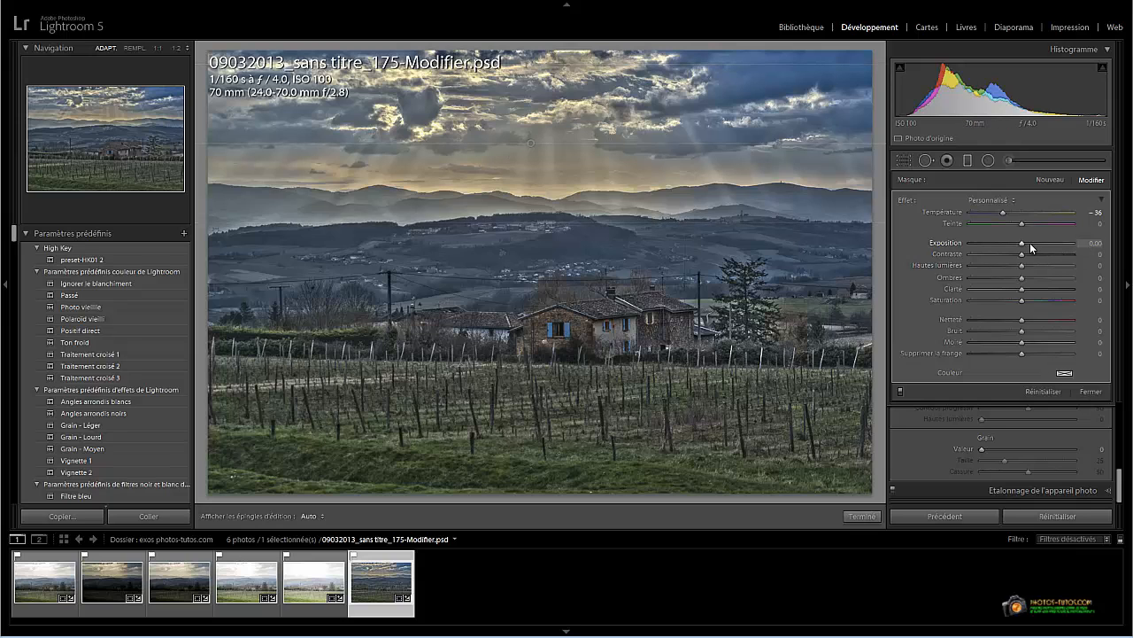
{"action": "left_click_drag", "start_coordinate": [1024, 246], "coordinate": [1034, 250]}
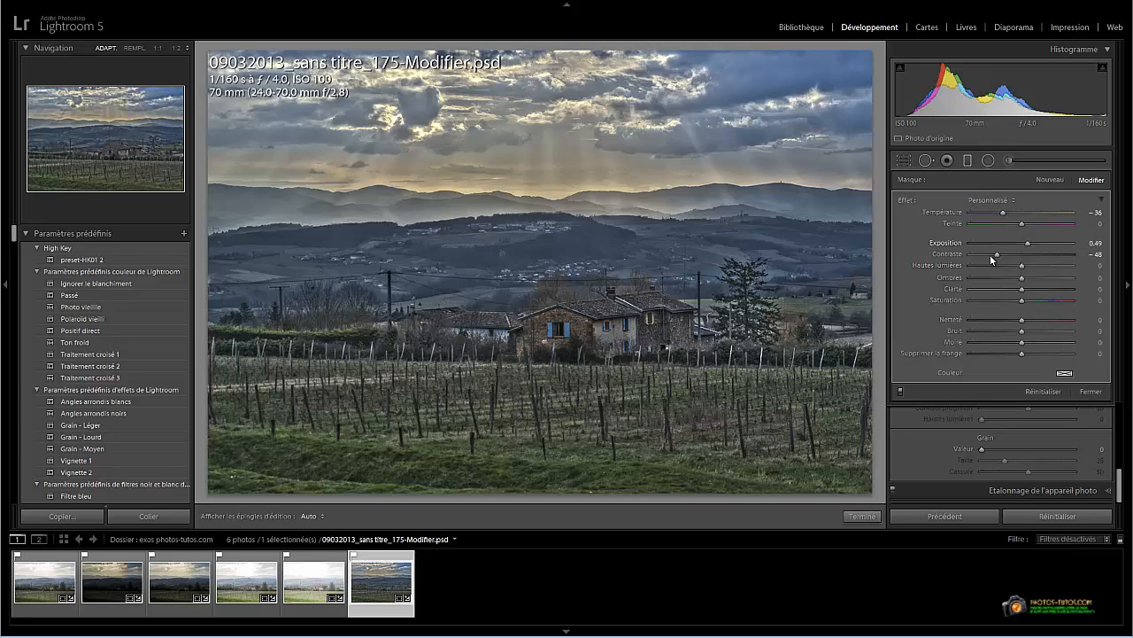
Set the graduated filter's Hautes lumières to −38, Ombres to 54, Clarté to −56, Saturation to −9 and Température to −47, and finish the filter.
{"action": "mouse_move", "coordinate": [1023, 270]}
{"action": "left_mouse_down"}
{"action": "mouse_move", "coordinate": [988, 271]}
{"action": "mouse_move", "coordinate": [1007, 275]}
{"action": "left_mouse_up"}
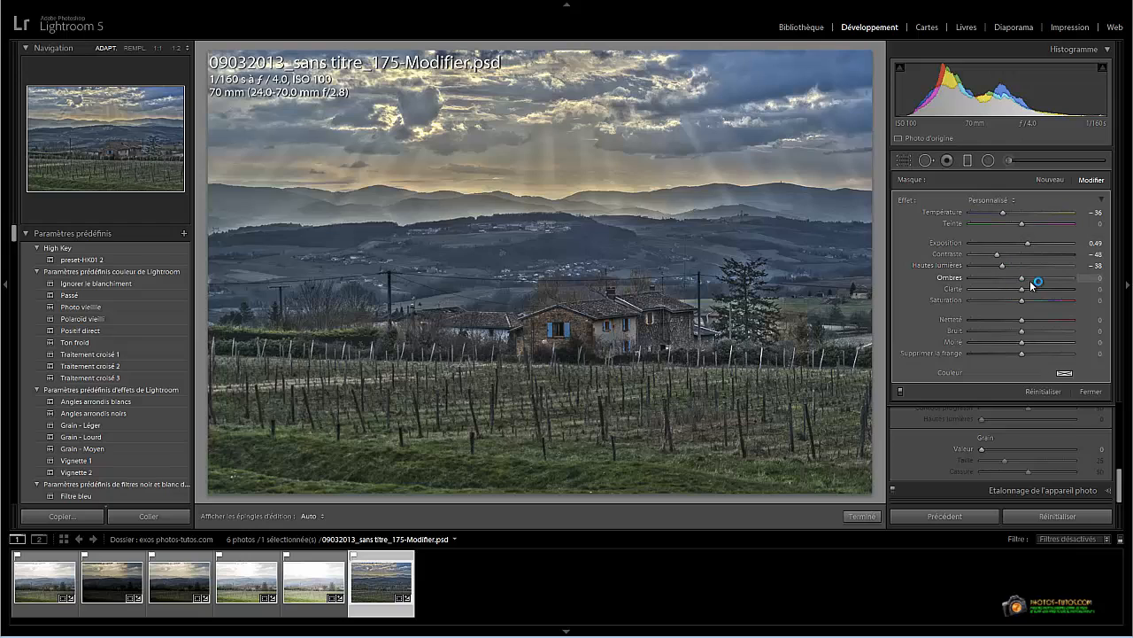
{"action": "left_click_drag", "start_coordinate": [1023, 281], "coordinate": [962, 301]}
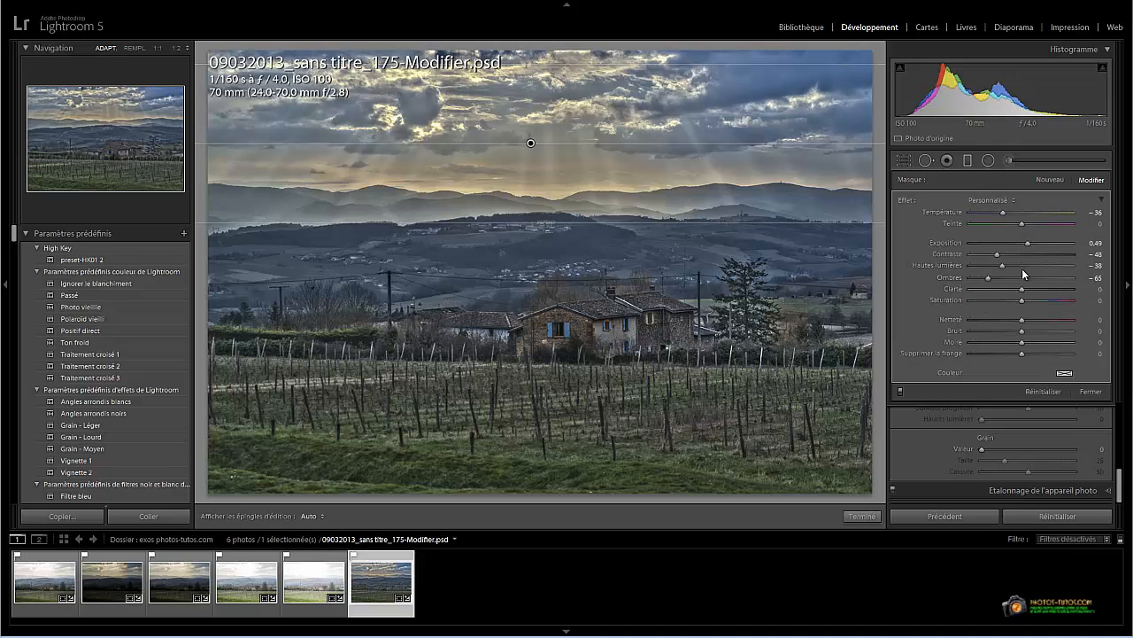
{"action": "mouse_move", "coordinate": [990, 277]}
{"action": "left_mouse_down"}
{"action": "mouse_move", "coordinate": [1052, 288]}
{"action": "mouse_move", "coordinate": [976, 293]}
{"action": "mouse_move", "coordinate": [990, 294]}
{"action": "left_mouse_up"}
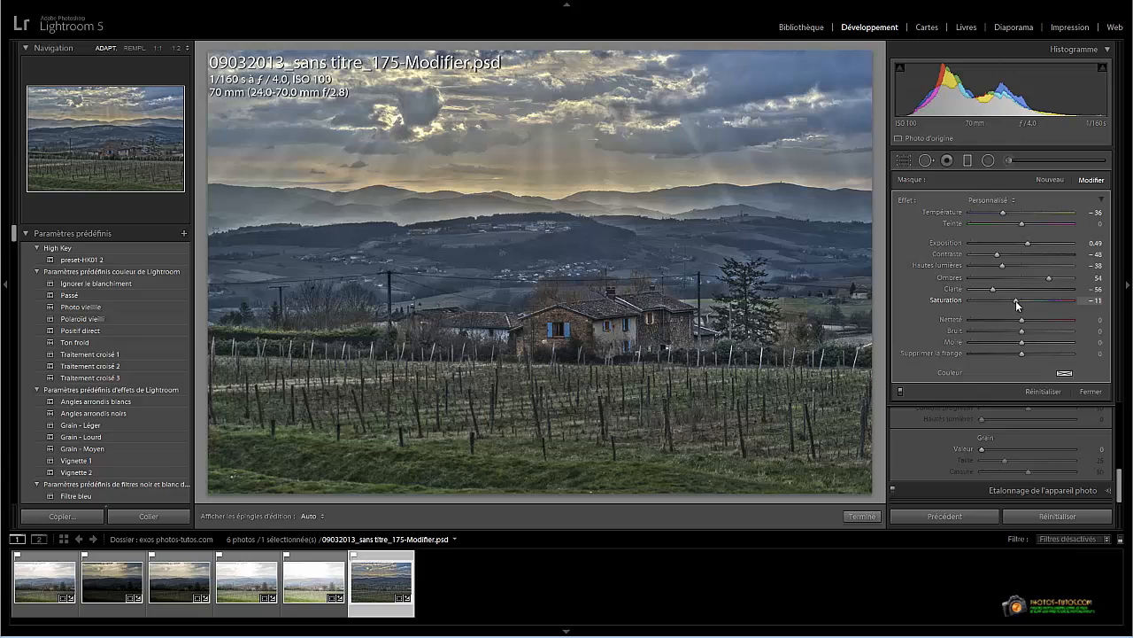
{"action": "left_click_drag", "start_coordinate": [1016, 300], "coordinate": [1016, 301]}
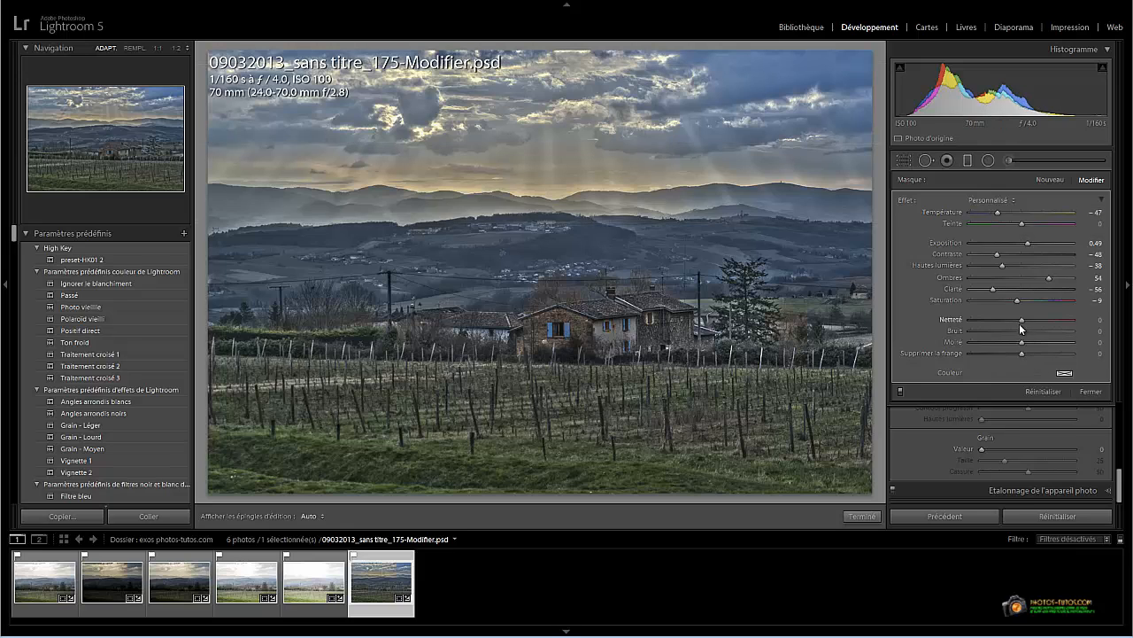
{"action": "left_click_drag", "start_coordinate": [531, 62], "coordinate": [531, 221]}
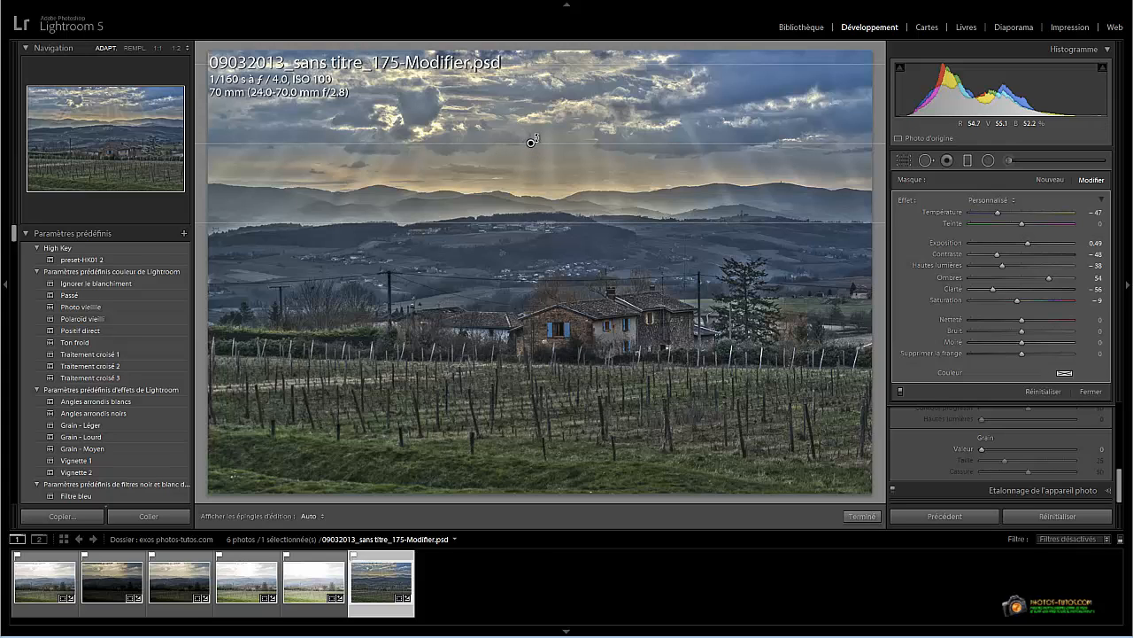
{"action": "left_click", "coordinate": [862, 515]}
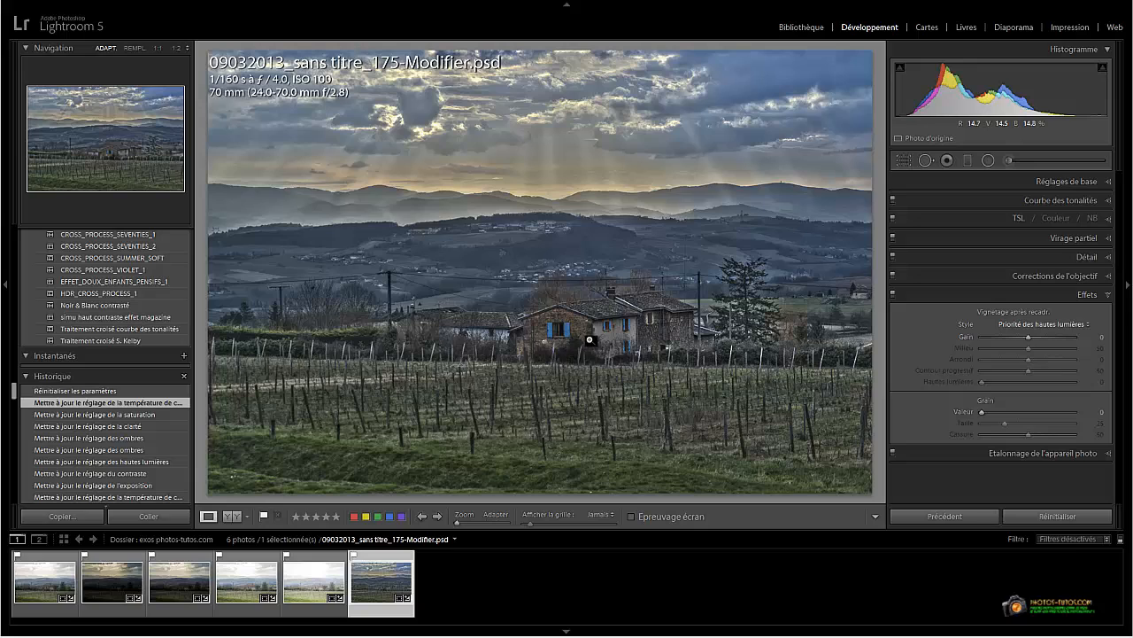
Open the retouched photo in Adobe Photoshop CC for editing, using the Modifier l'original option.
{"action": "right_click", "coordinate": [598, 236]}
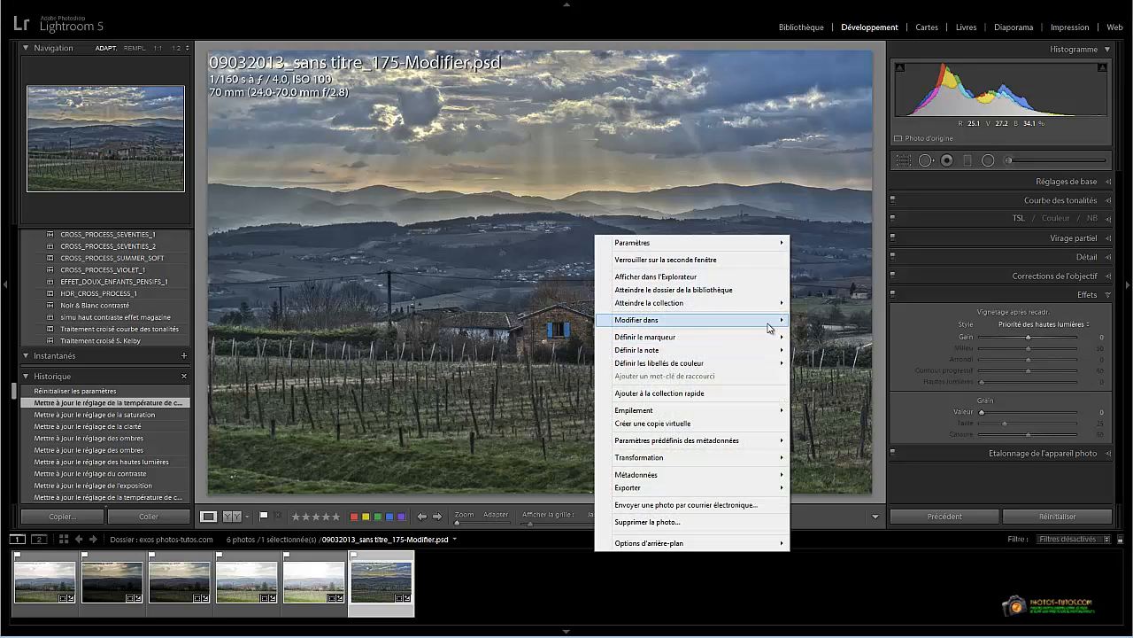
{"action": "mouse_move", "coordinate": [772, 321]}
{"action": "left_click", "coordinate": [816, 320]}
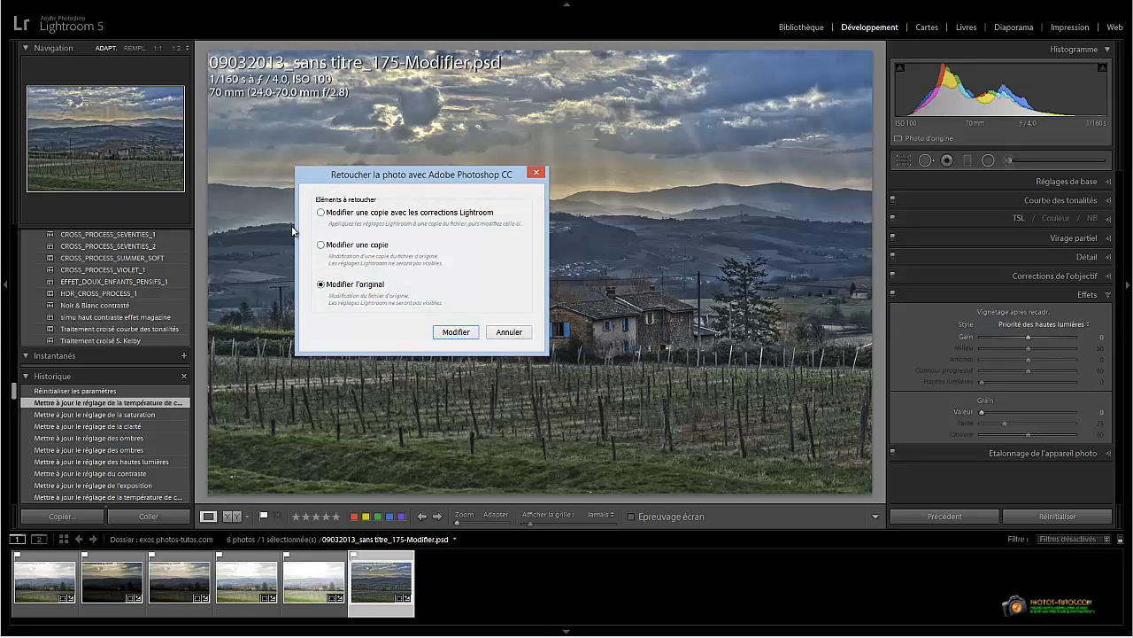
{"action": "left_click", "coordinate": [464, 217]}
{"action": "left_click", "coordinate": [354, 289]}
{"action": "left_click", "coordinate": [456, 332]}
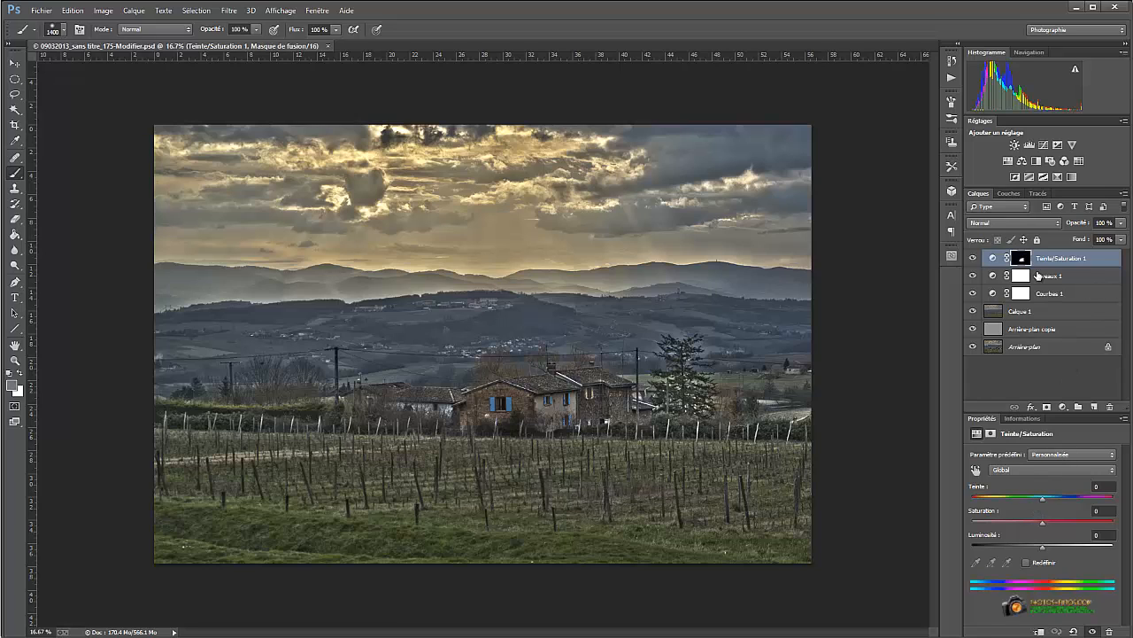
Replace the masked Teinte/Saturation adjustment layer with a new one and set its Bleus saturation to +41.
{"action": "left_click_drag", "start_coordinate": [1080, 263], "coordinate": [1109, 397]}
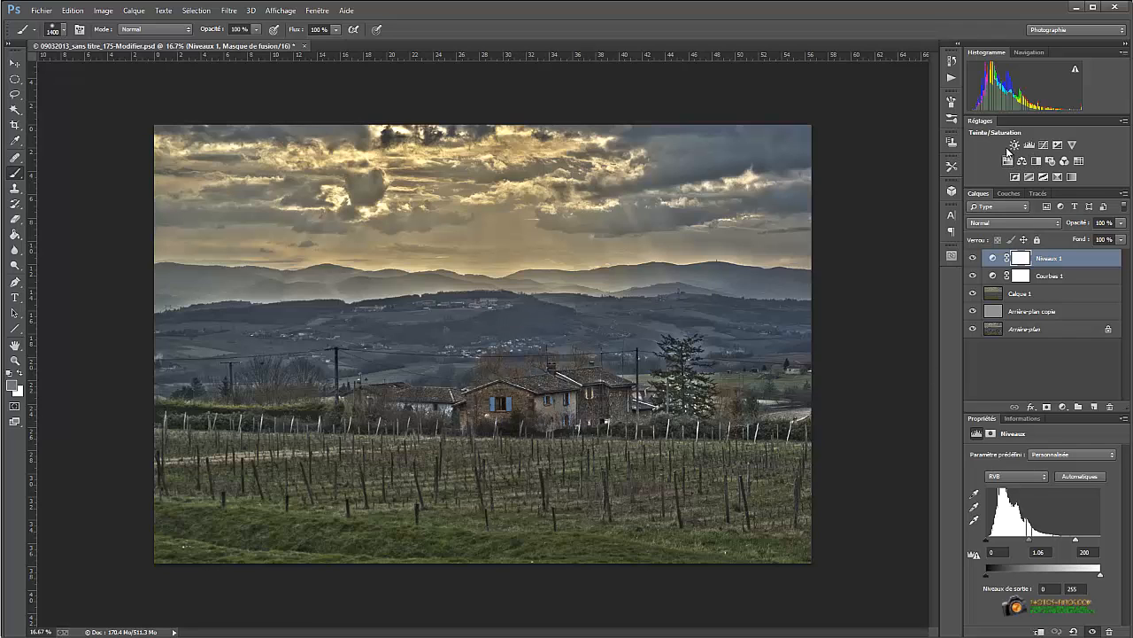
{"action": "left_click", "coordinate": [1008, 161]}
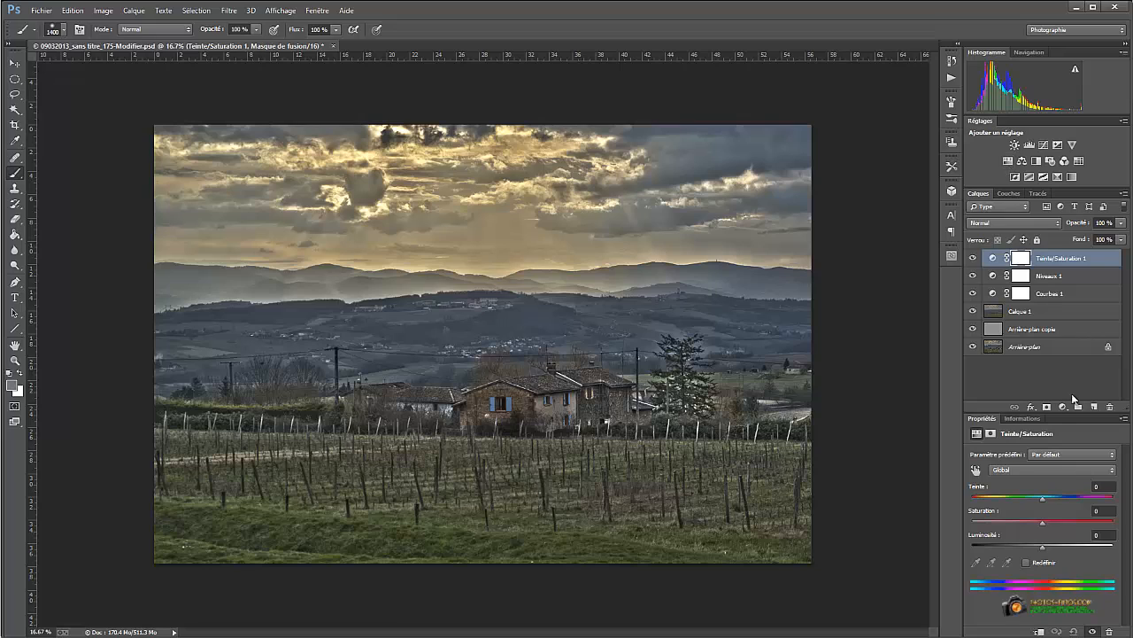
{"action": "left_click", "coordinate": [1068, 468]}
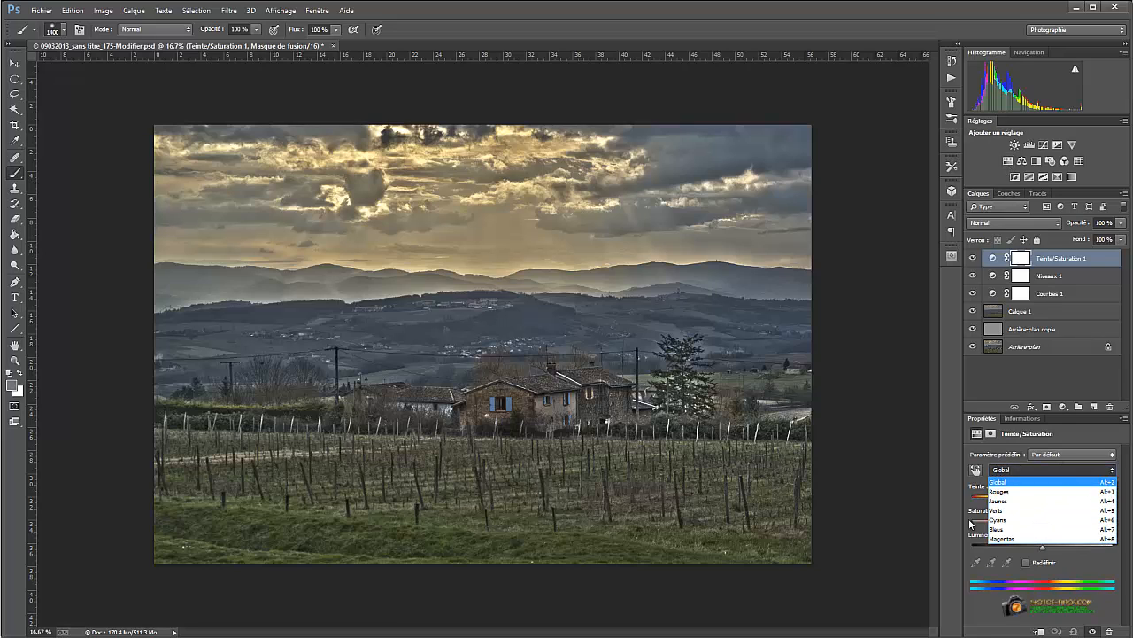
{"action": "left_click", "coordinate": [1018, 529]}
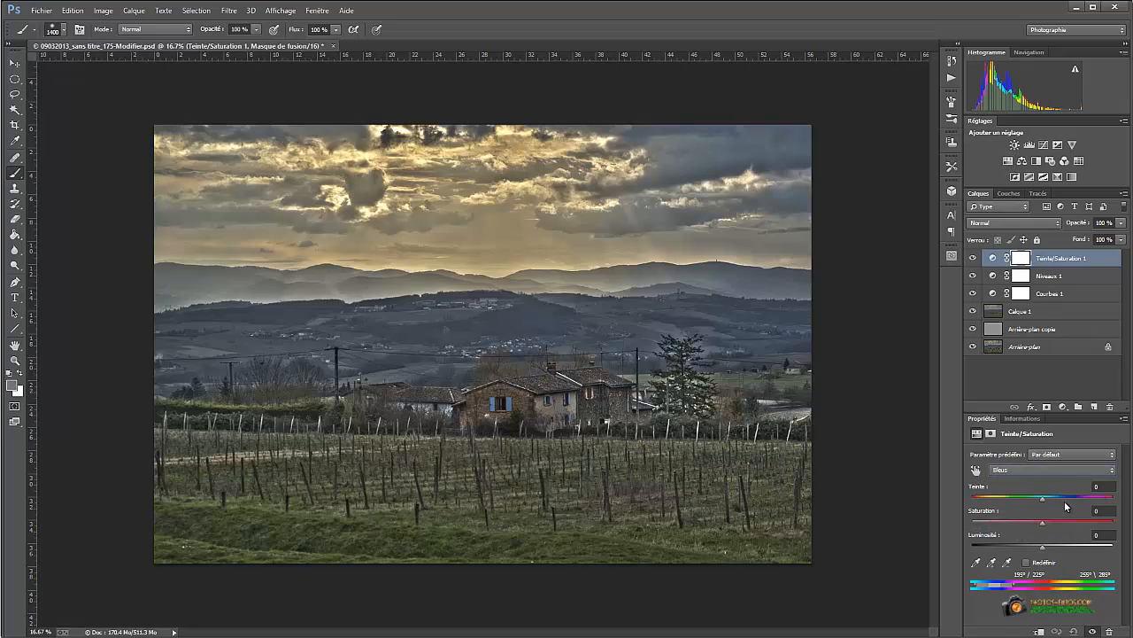
{"action": "left_click_drag", "start_coordinate": [1042, 524], "coordinate": [1072, 511]}
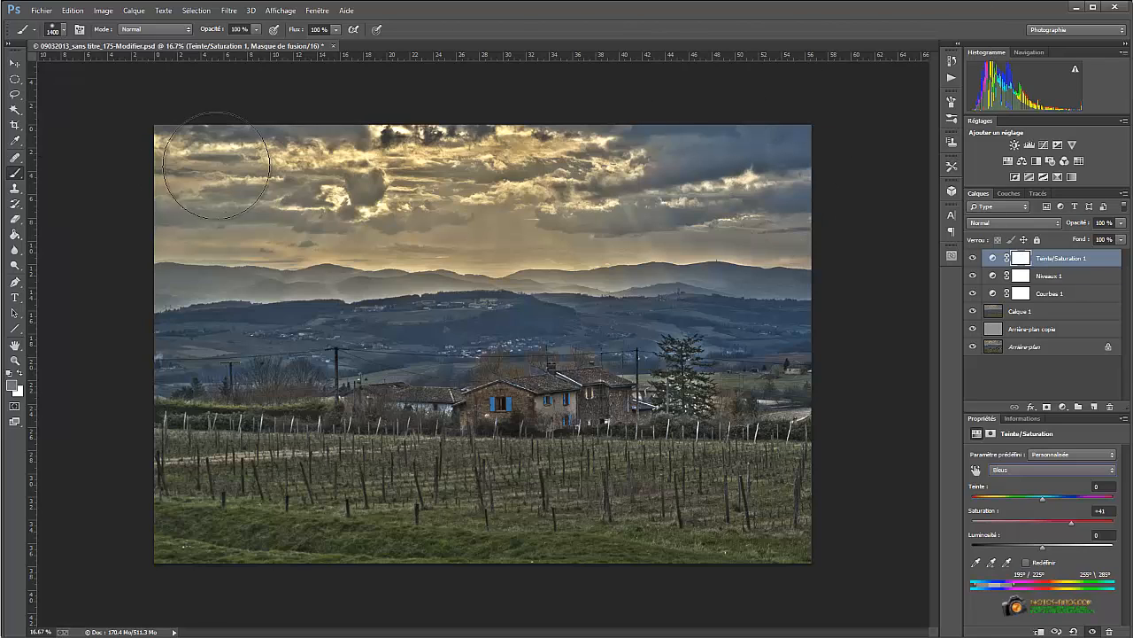
Paint black on the Teinte/Saturation mask over the sky, hills and vineyard, leaving the blue boost only on the house.
{"action": "left_click", "coordinate": [15, 388]}
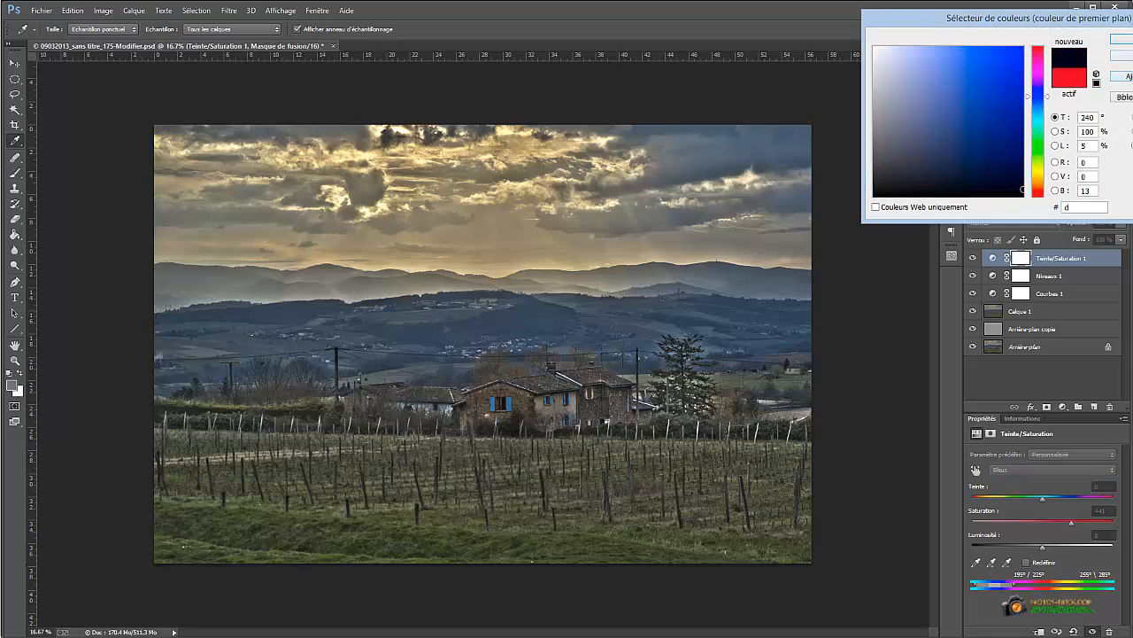
{"action": "key", "text": "Return"}
{"action": "key", "text": "d"}
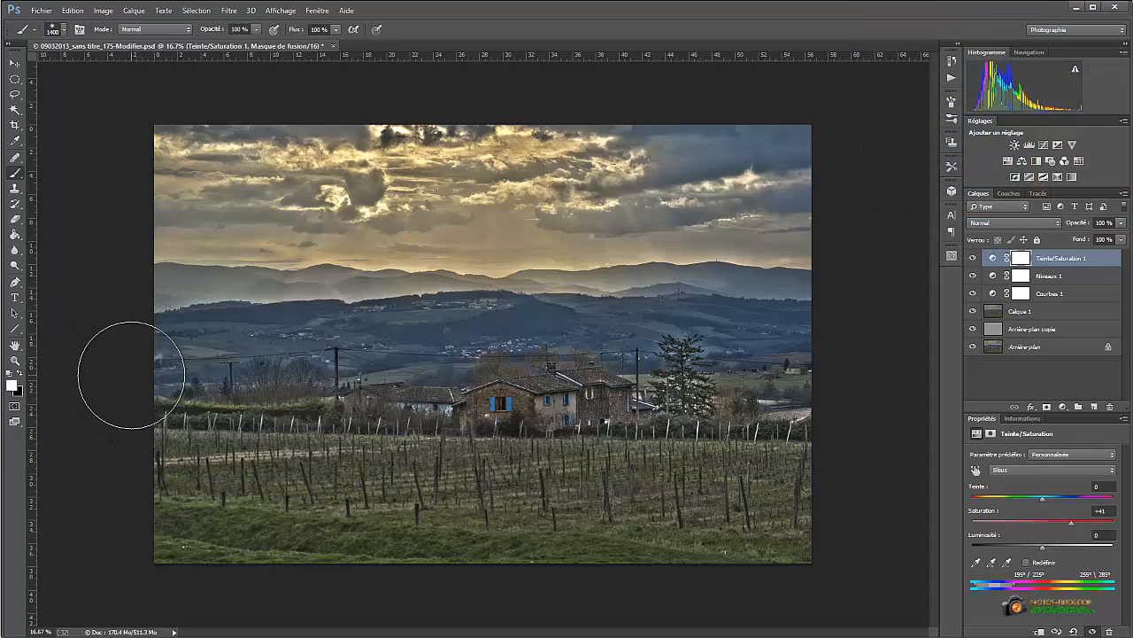
{"action": "key", "text": "x"}
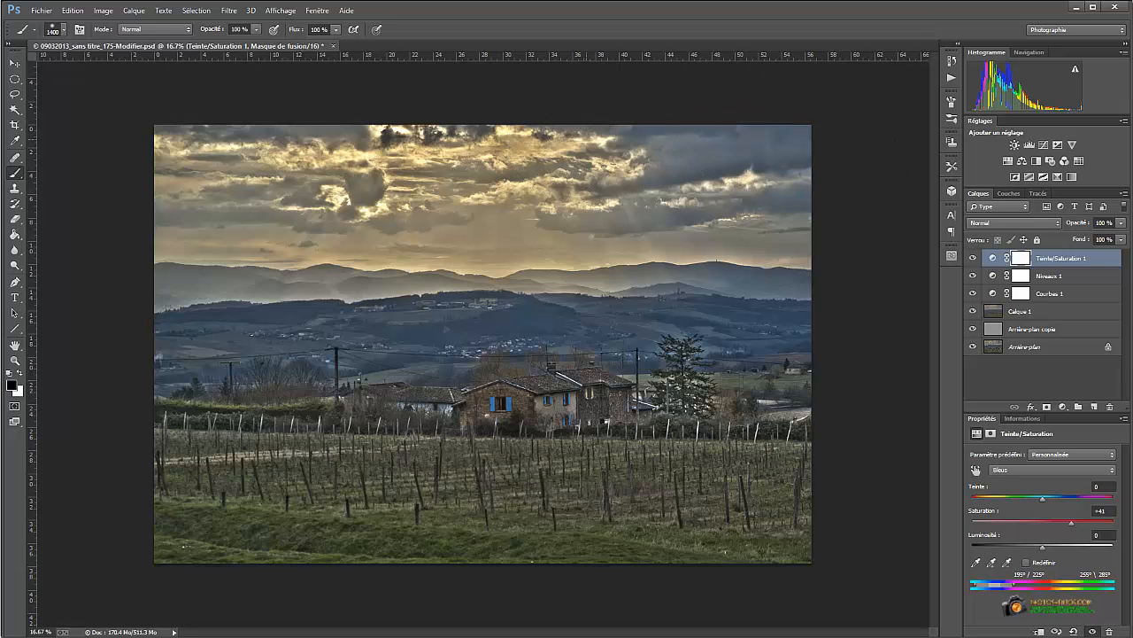
{"action": "mouse_move", "coordinate": [98, 257]}
{"action": "left_mouse_down"}
{"action": "mouse_move", "coordinate": [345, 265]}
{"action": "mouse_move", "coordinate": [526, 232]}
{"action": "mouse_move", "coordinate": [670, 224]}
{"action": "left_mouse_up"}
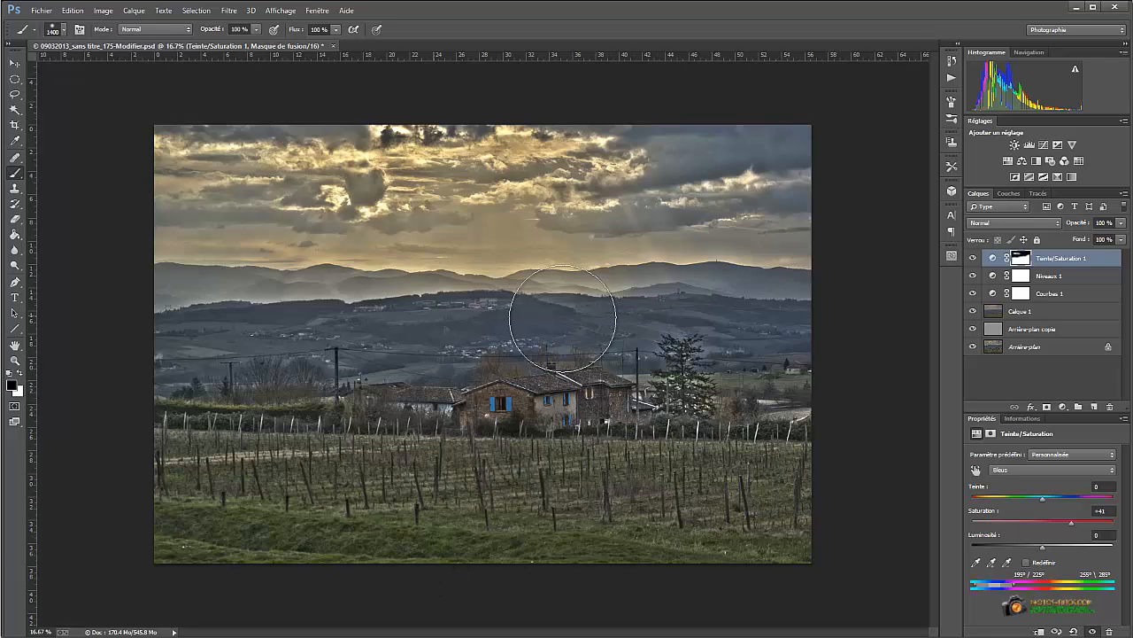
{"action": "mouse_move", "coordinate": [219, 315]}
{"action": "left_mouse_down"}
{"action": "mouse_move", "coordinate": [129, 160]}
{"action": "mouse_move", "coordinate": [195, 445]}
{"action": "mouse_move", "coordinate": [206, 546]}
{"action": "mouse_move", "coordinate": [786, 568]}
{"action": "left_mouse_up"}
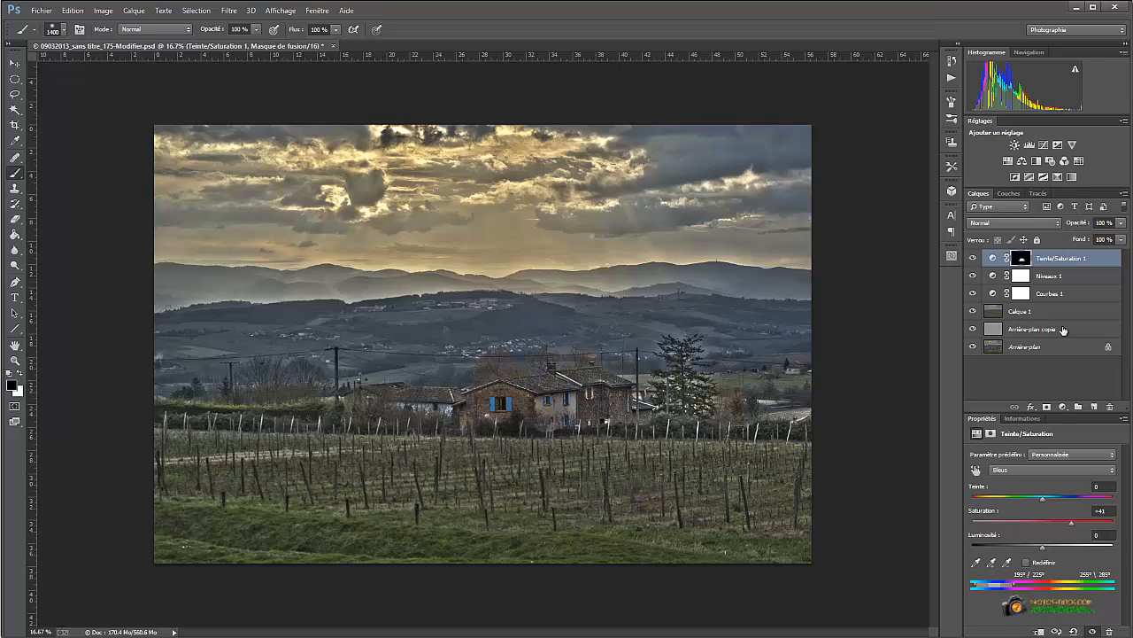
Add a new layer, paint a wide red band (#f50b0b) across the hills and lower sky, and save the file.
{"action": "left_click", "coordinate": [1095, 406]}
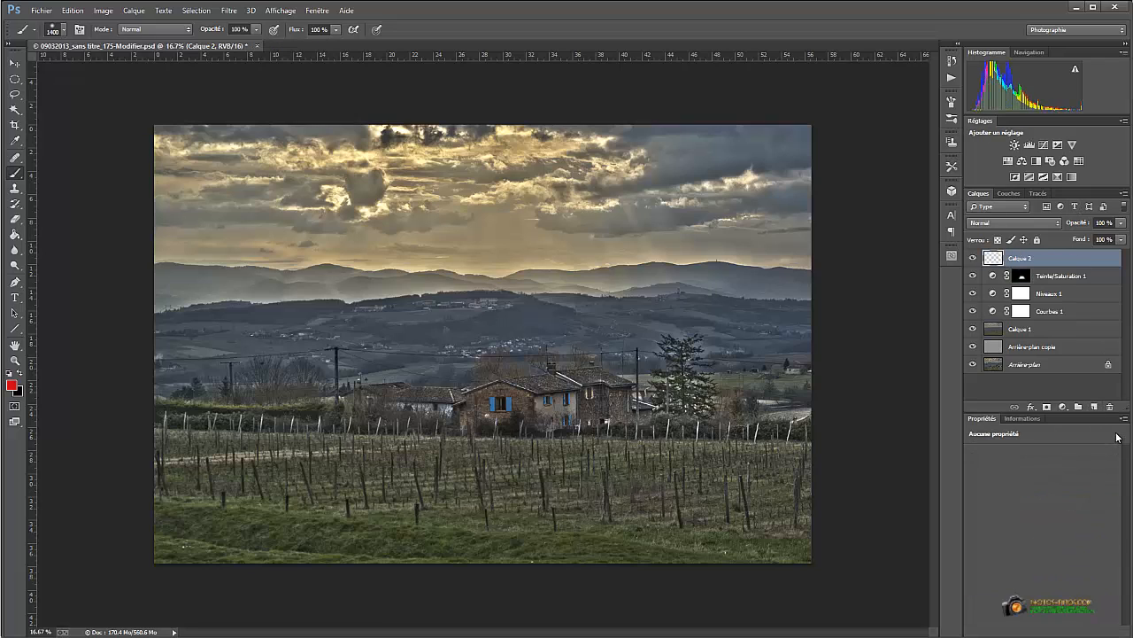
{"action": "left_click", "coordinate": [10, 383]}
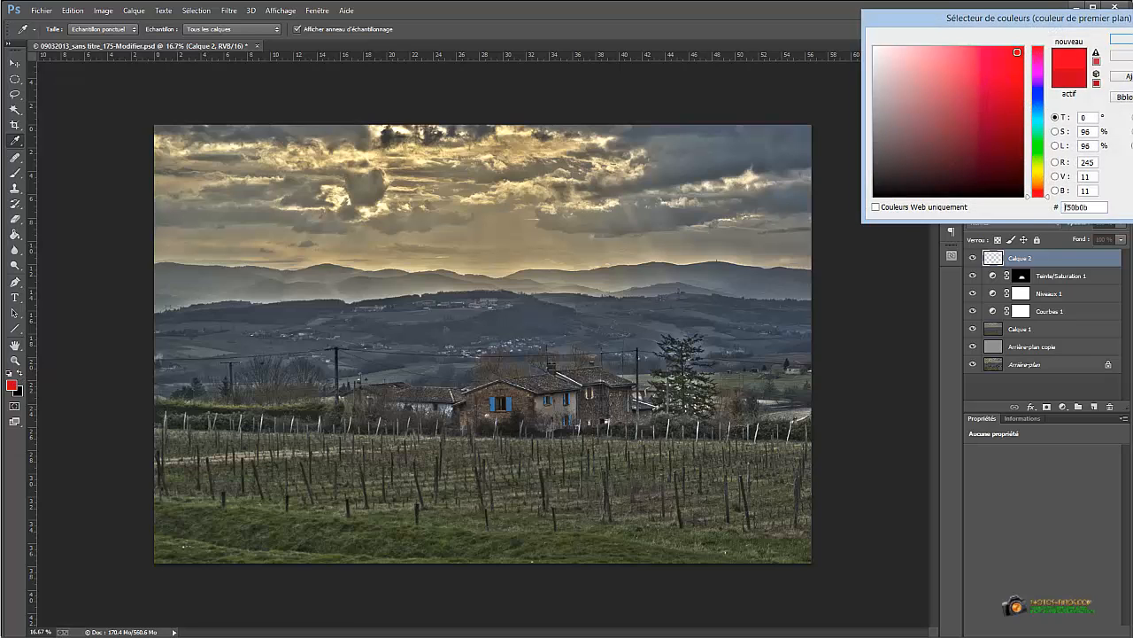
{"action": "key", "text": "Return"}
{"action": "key", "text": "b"}
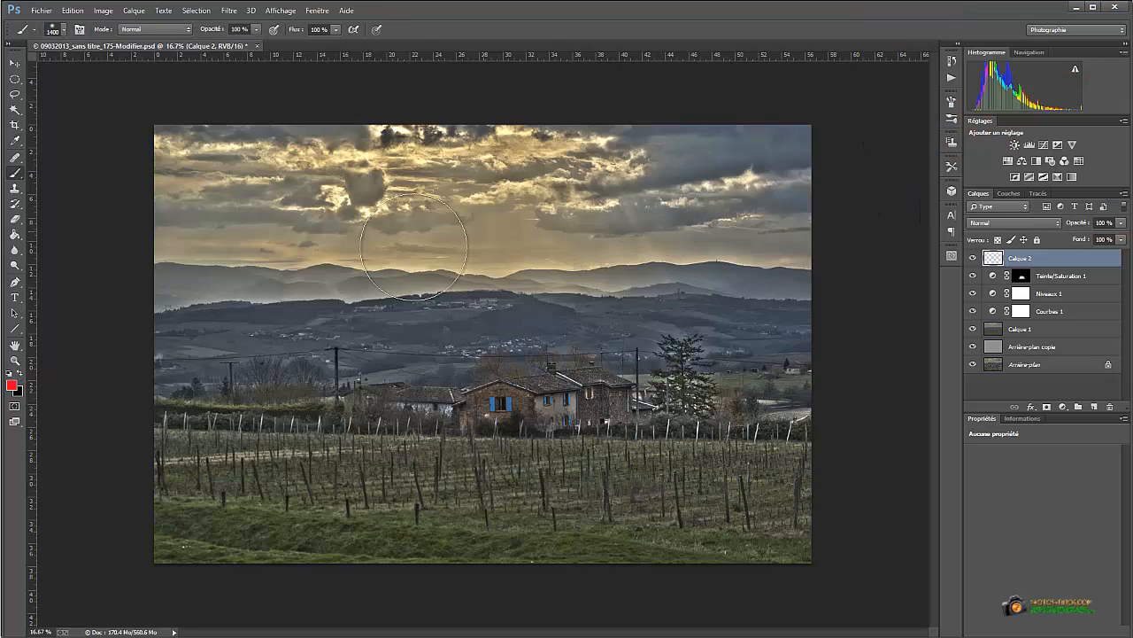
{"action": "left_click", "coordinate": [294, 294]}
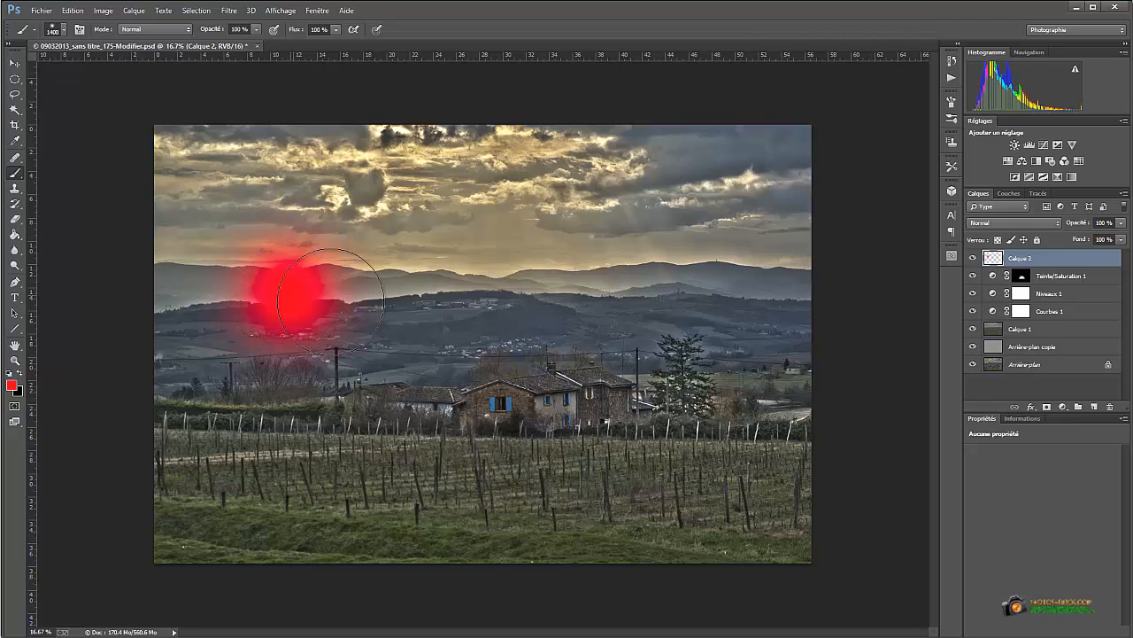
{"action": "left_click", "coordinate": [659, 279], "text": "shift"}
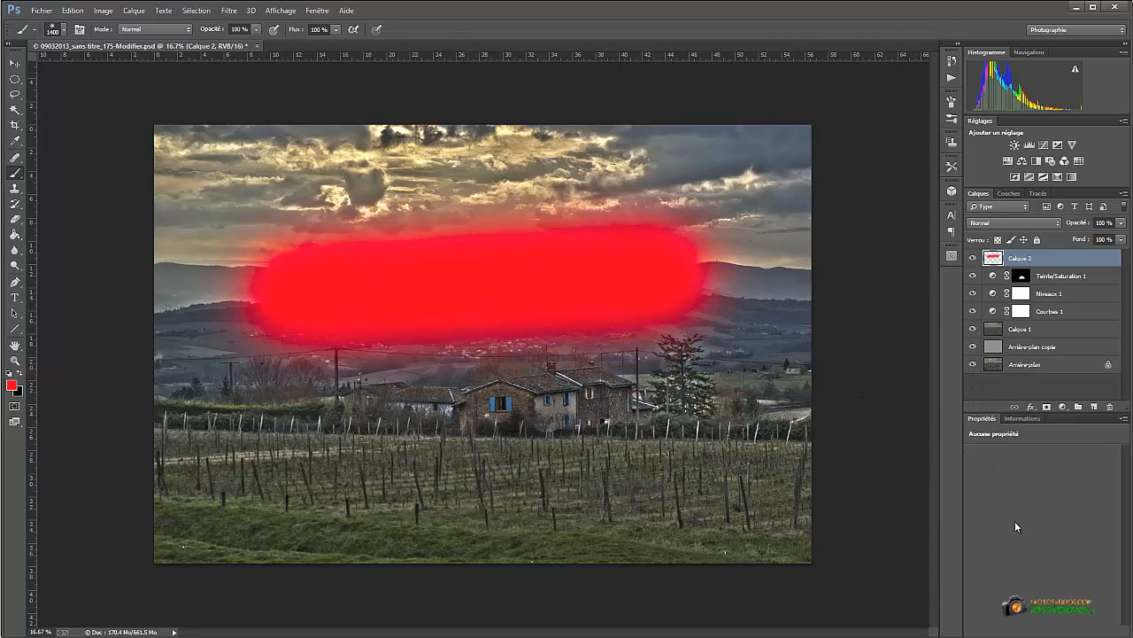
{"action": "key", "text": "ctrl+s"}
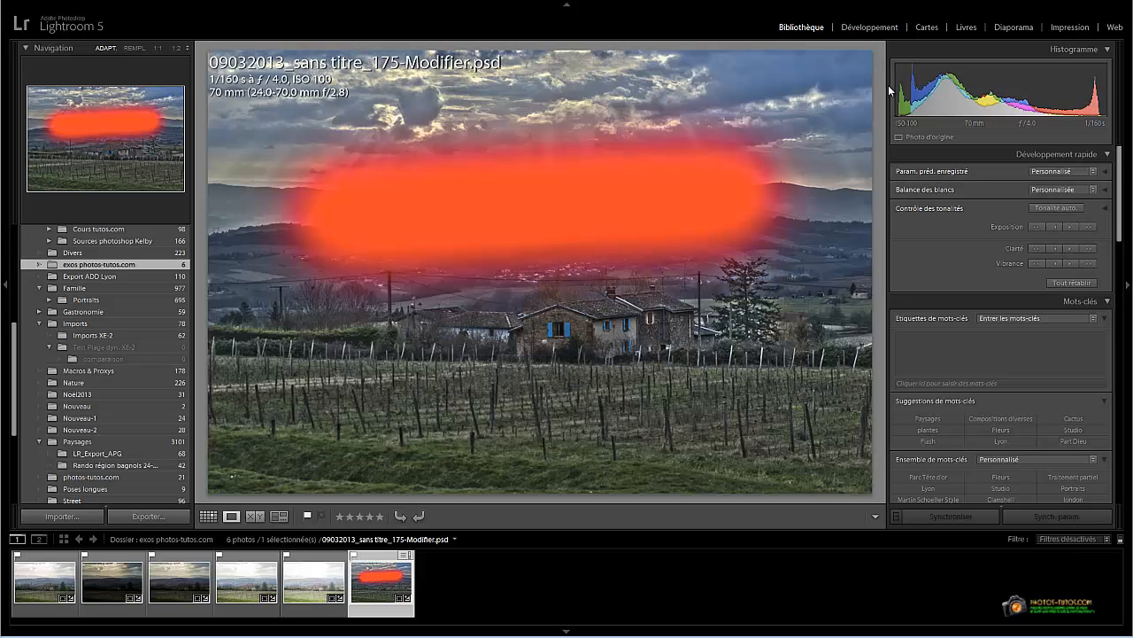
Switch to Lightroom's Développement module and check the graduated filter and Réglages de base on the photo with the red band.
{"action": "left_click", "coordinate": [870, 32]}
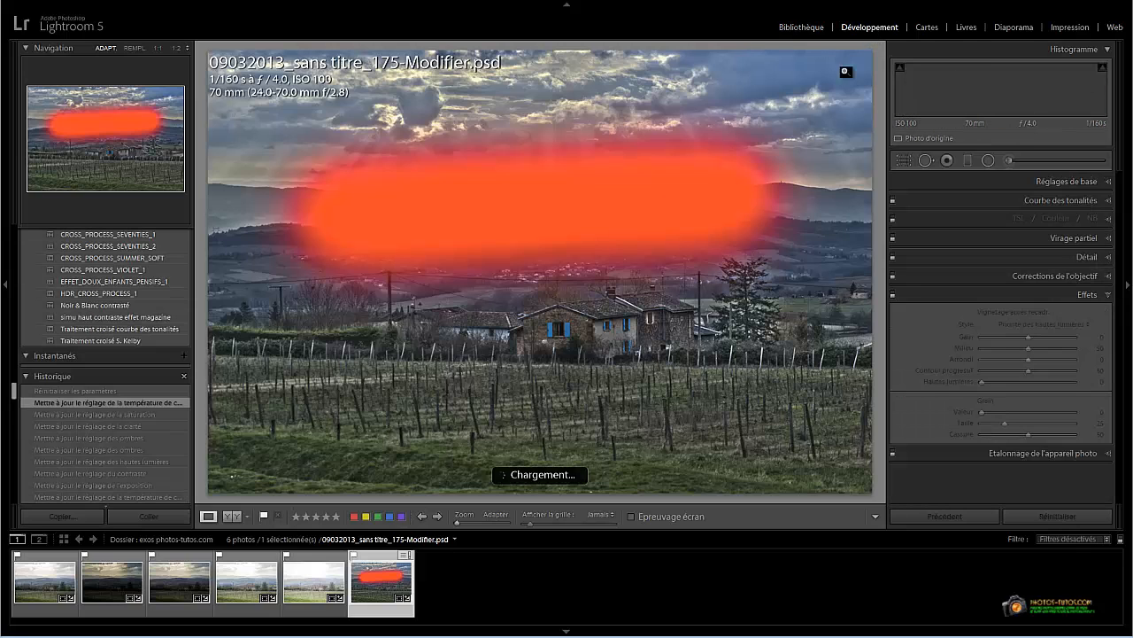
{"action": "left_click", "coordinate": [969, 161]}
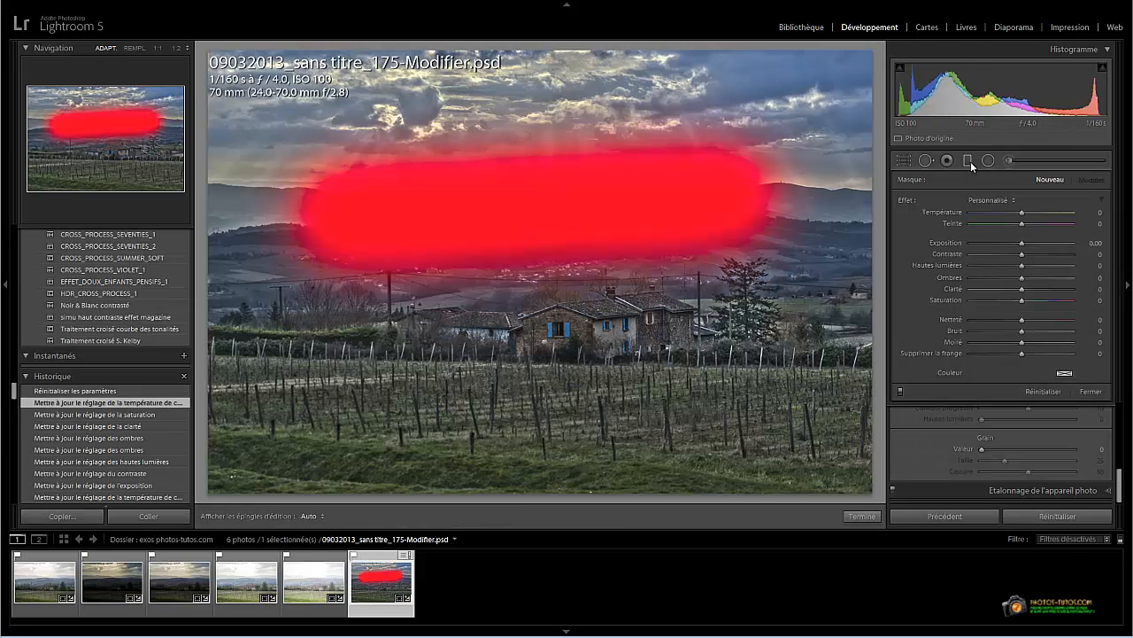
{"action": "left_click", "coordinate": [531, 145]}
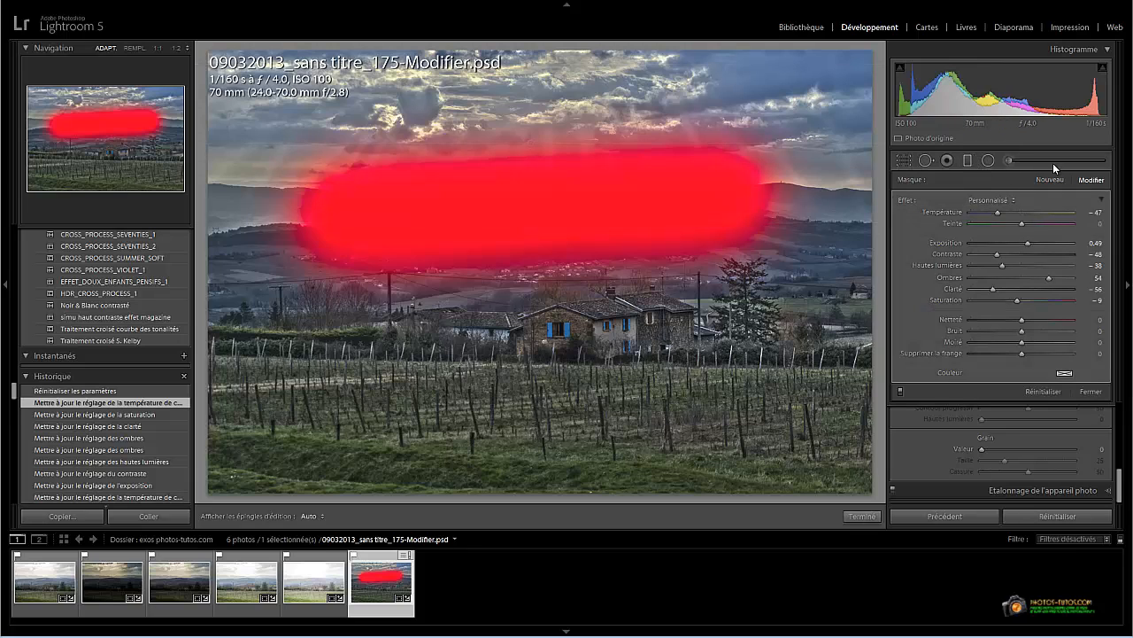
{"action": "left_click", "coordinate": [967, 161]}
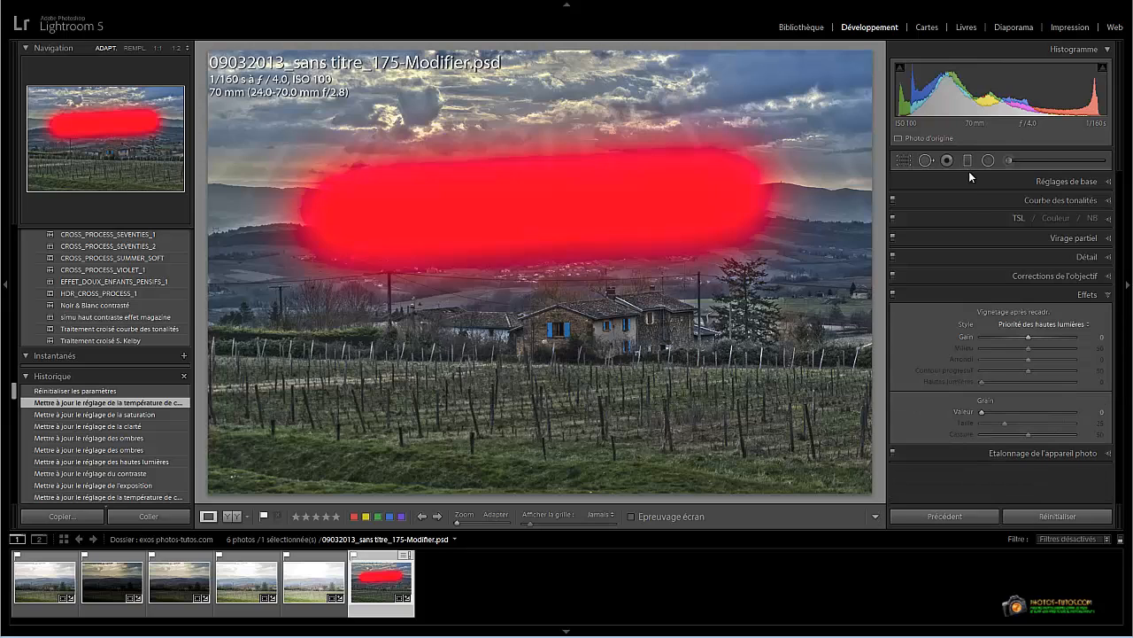
{"action": "left_click", "coordinate": [1098, 182]}
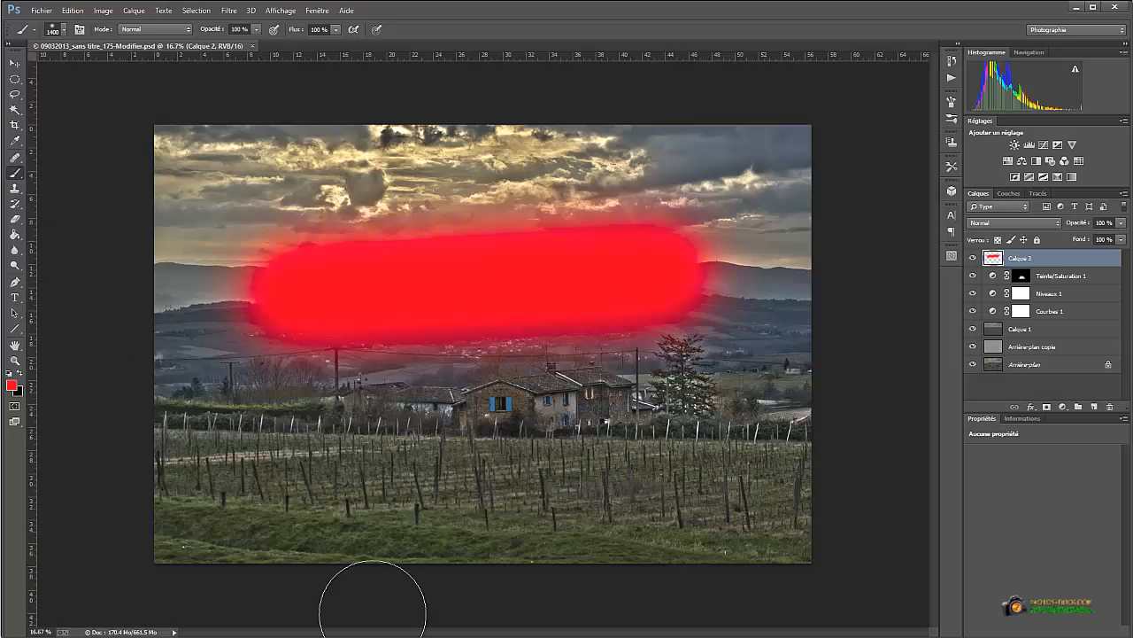
Switch back to Photoshop, delete the layer with the red band, and save the file.
{"action": "left_click_drag", "start_coordinate": [1013, 264], "coordinate": [1096, 400]}
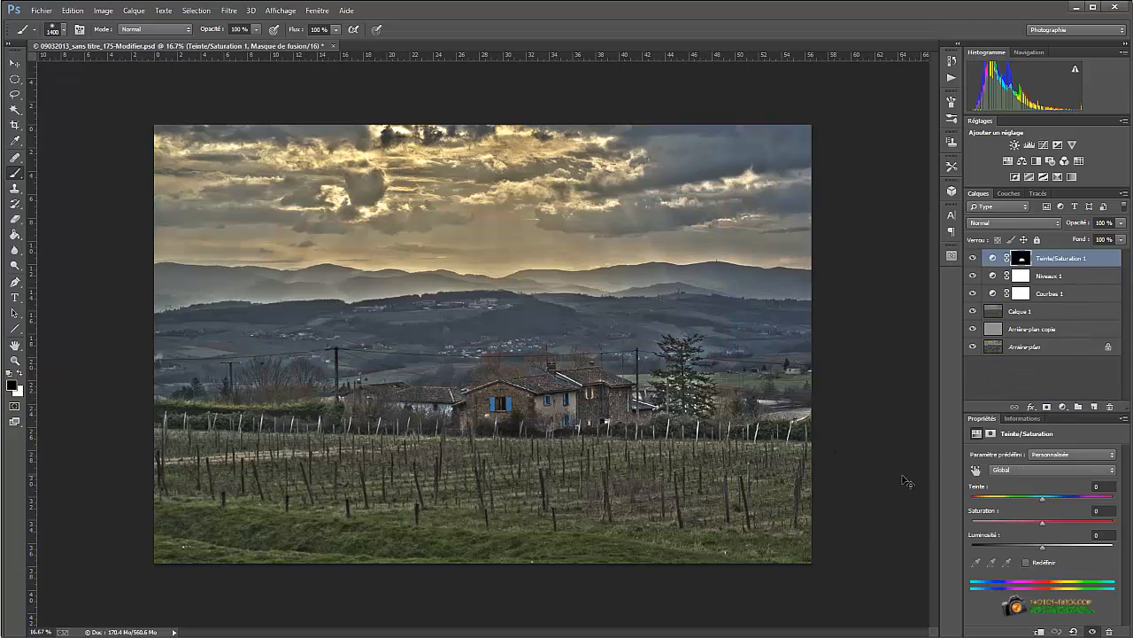
{"action": "key", "text": "ctrl+s"}
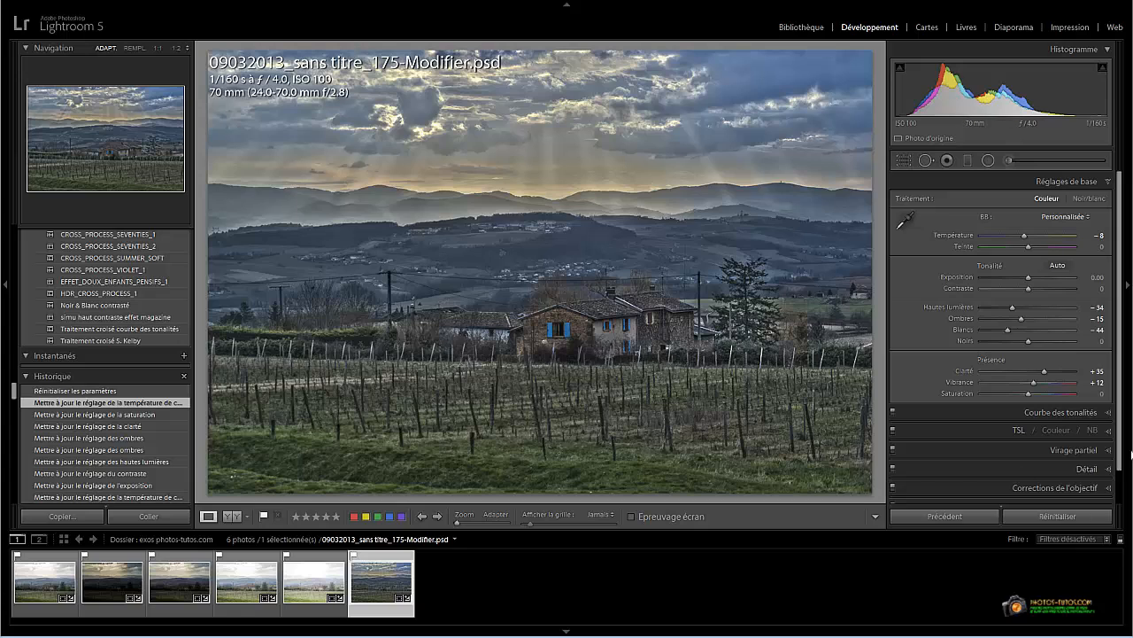
In Lightroom, apply a post-crop vignette with Gain −50, Milieu 55, Arrondi −26 and Contour progressif 61.
{"action": "left_click_drag", "start_coordinate": [1121, 463], "coordinate": [1126, 493]}
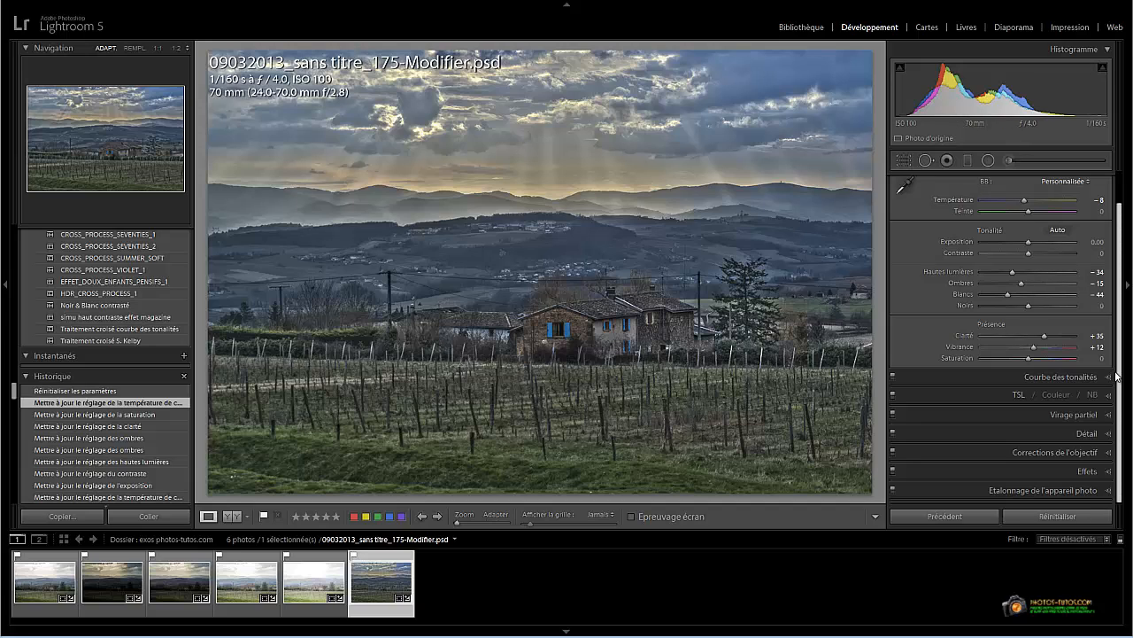
{"action": "left_click", "coordinate": [1087, 471]}
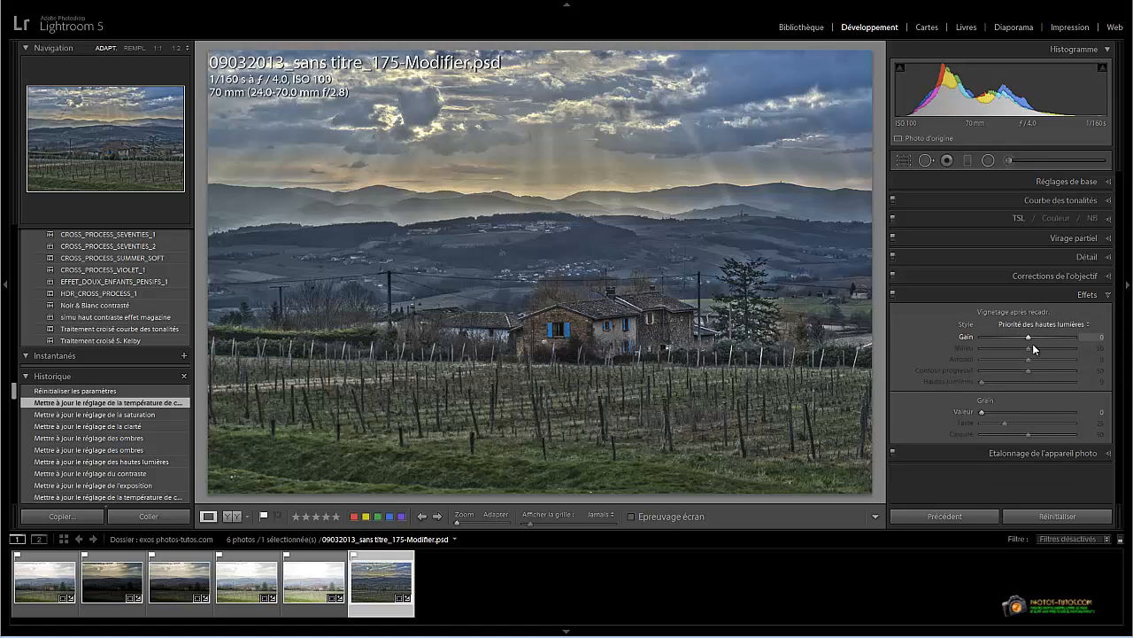
{"action": "left_click_drag", "start_coordinate": [1032, 344], "coordinate": [1004, 342]}
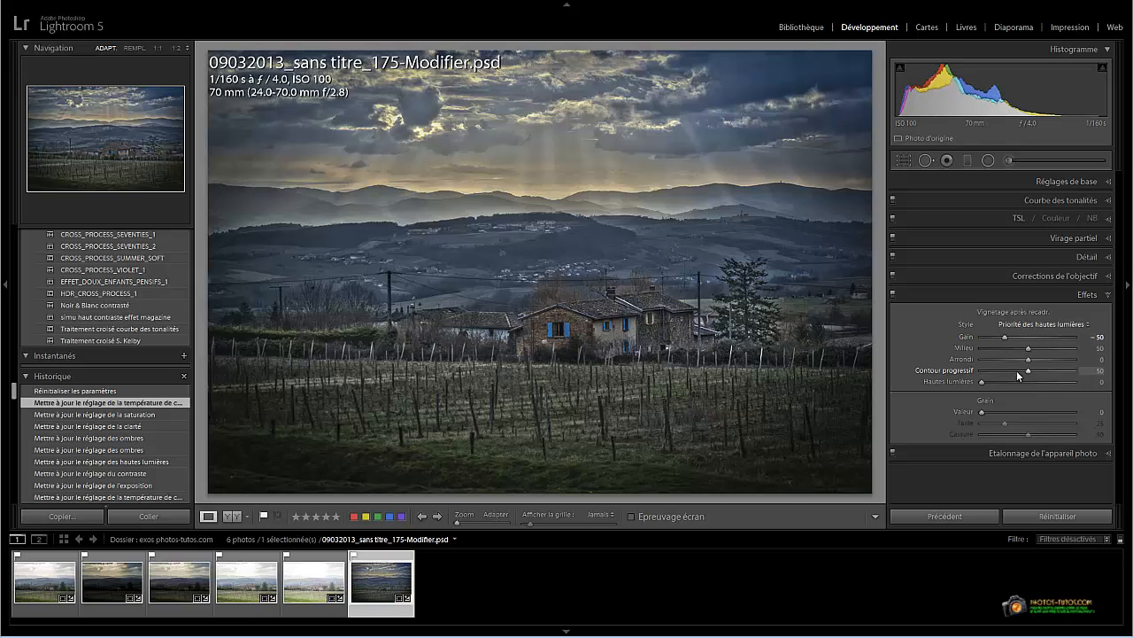
{"action": "mouse_move", "coordinate": [1027, 349]}
{"action": "left_mouse_down"}
{"action": "mouse_move", "coordinate": [1008, 351]}
{"action": "mouse_move", "coordinate": [1030, 354]}
{"action": "left_mouse_up"}
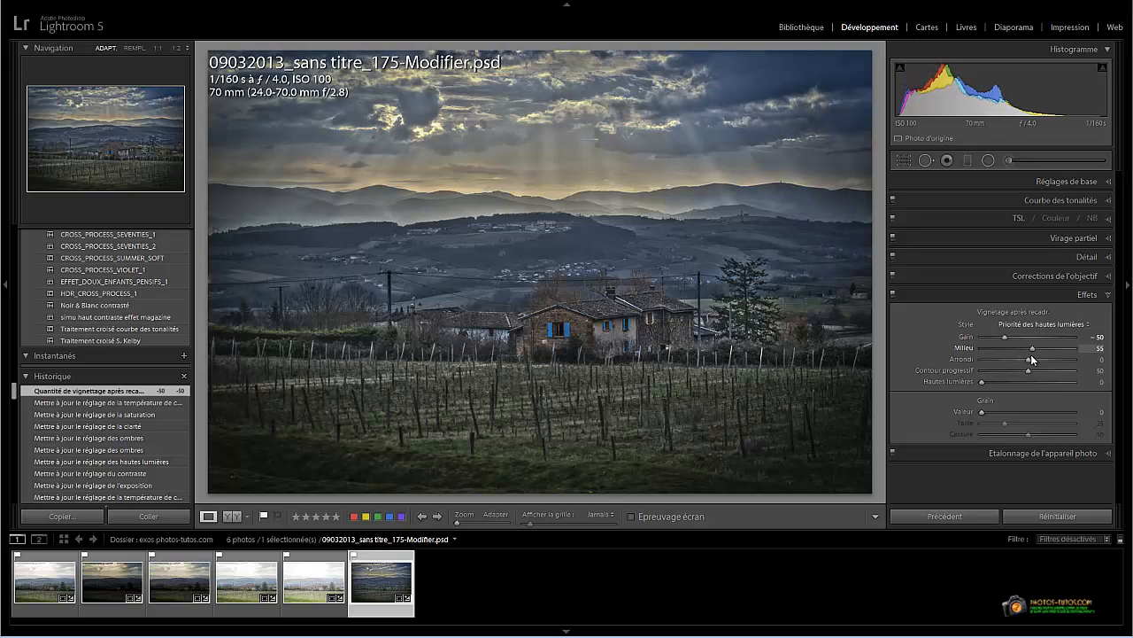
{"action": "mouse_move", "coordinate": [1029, 360]}
{"action": "left_mouse_down"}
{"action": "mouse_move", "coordinate": [1000, 360]}
{"action": "mouse_move", "coordinate": [1040, 373]}
{"action": "left_mouse_up"}
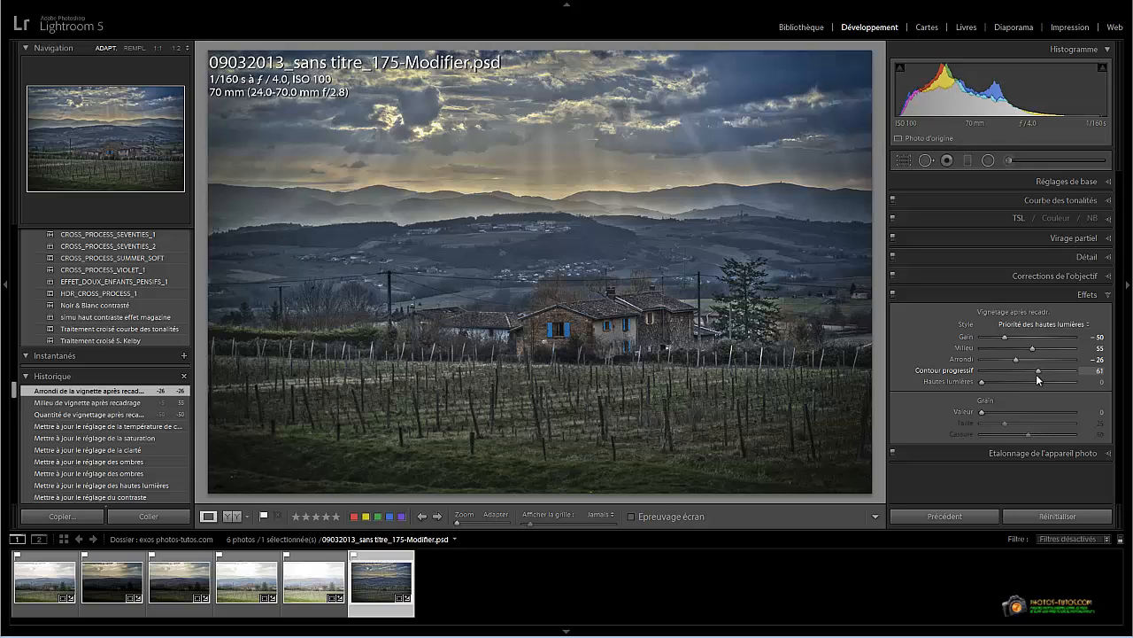